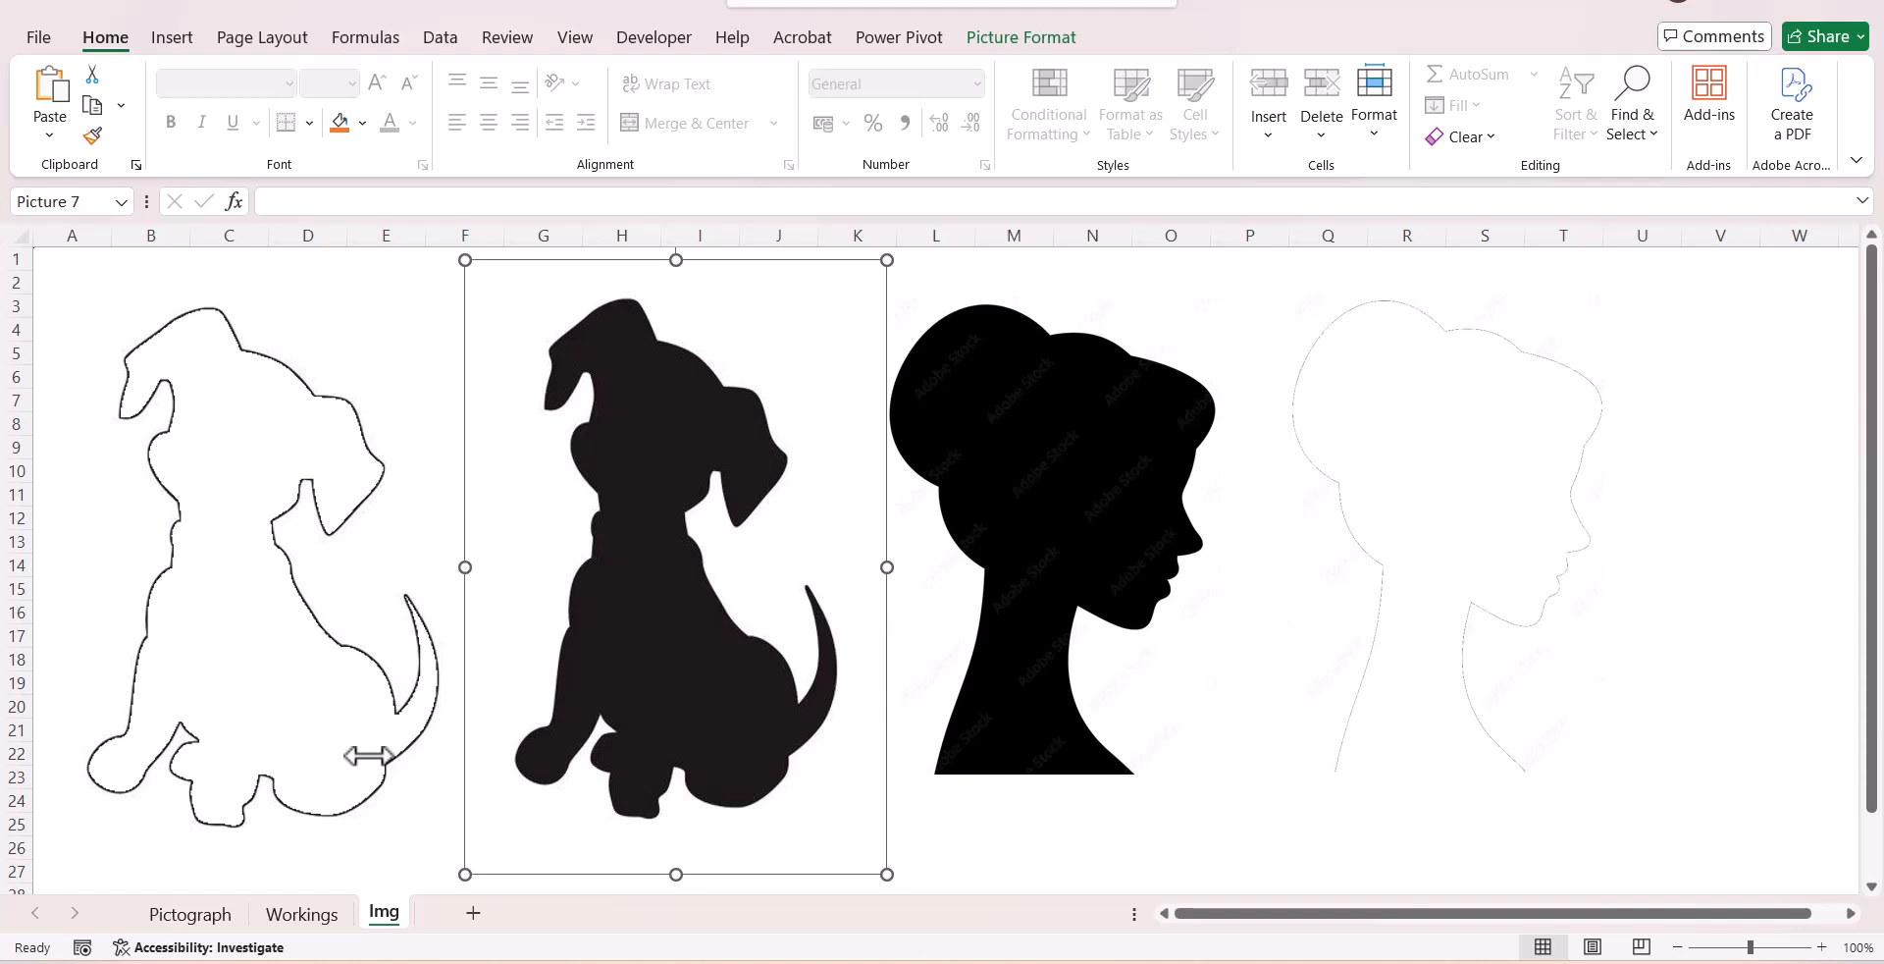
{"action": "left_click", "coordinate": [304, 655]}
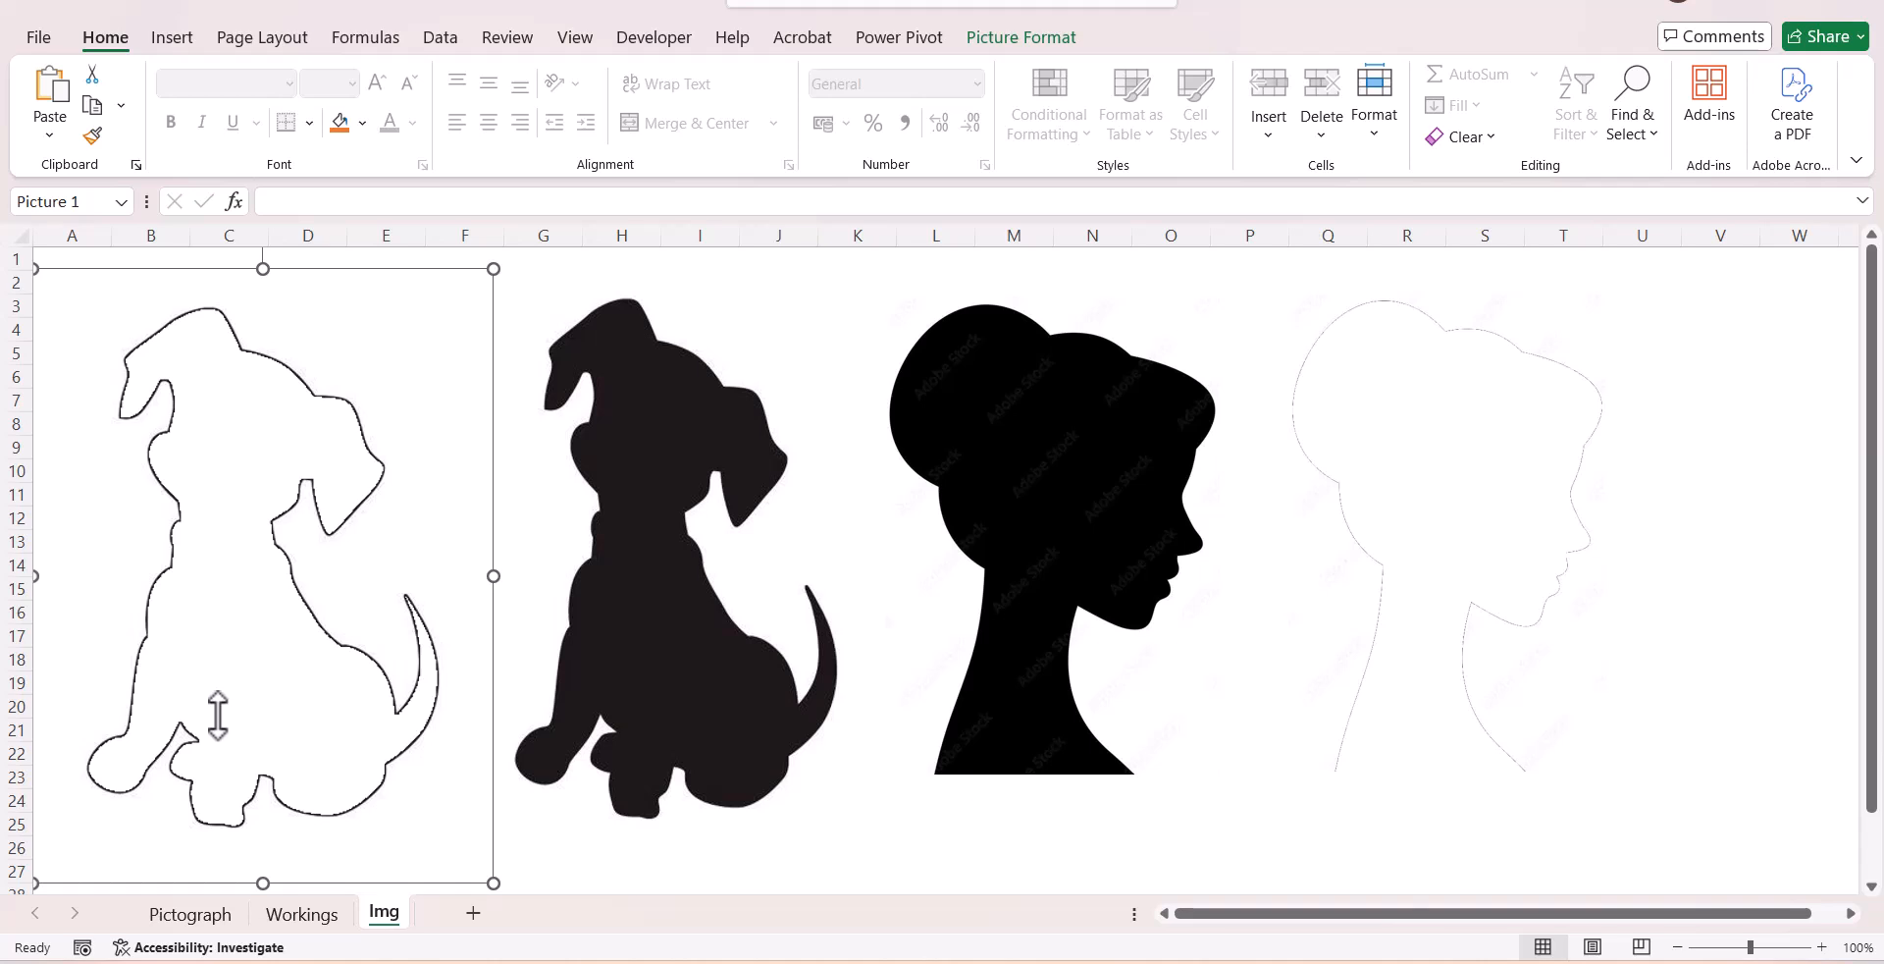
{"action": "left_click", "coordinate": [628, 425]}
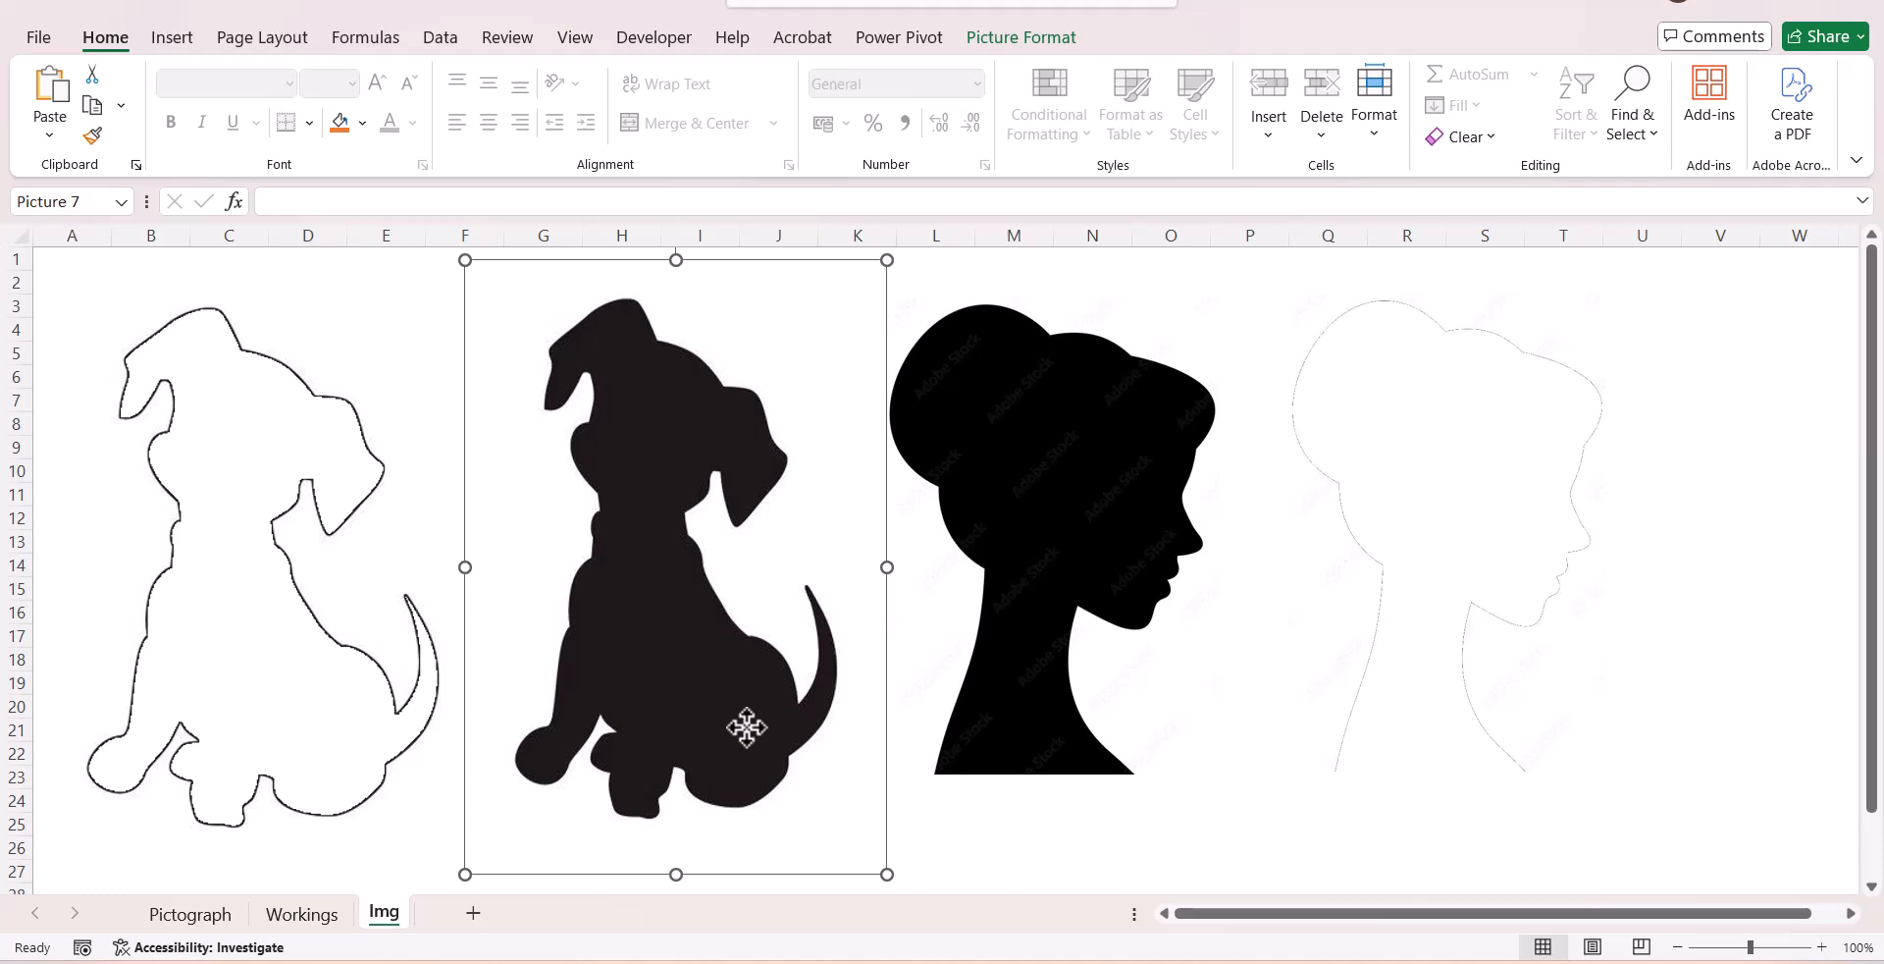
- Switch to the Pixlr editor, select the black dog silhouette with Wand Select, and cut it out of the white background
{"action": "key", "text": "alt+Tab"}
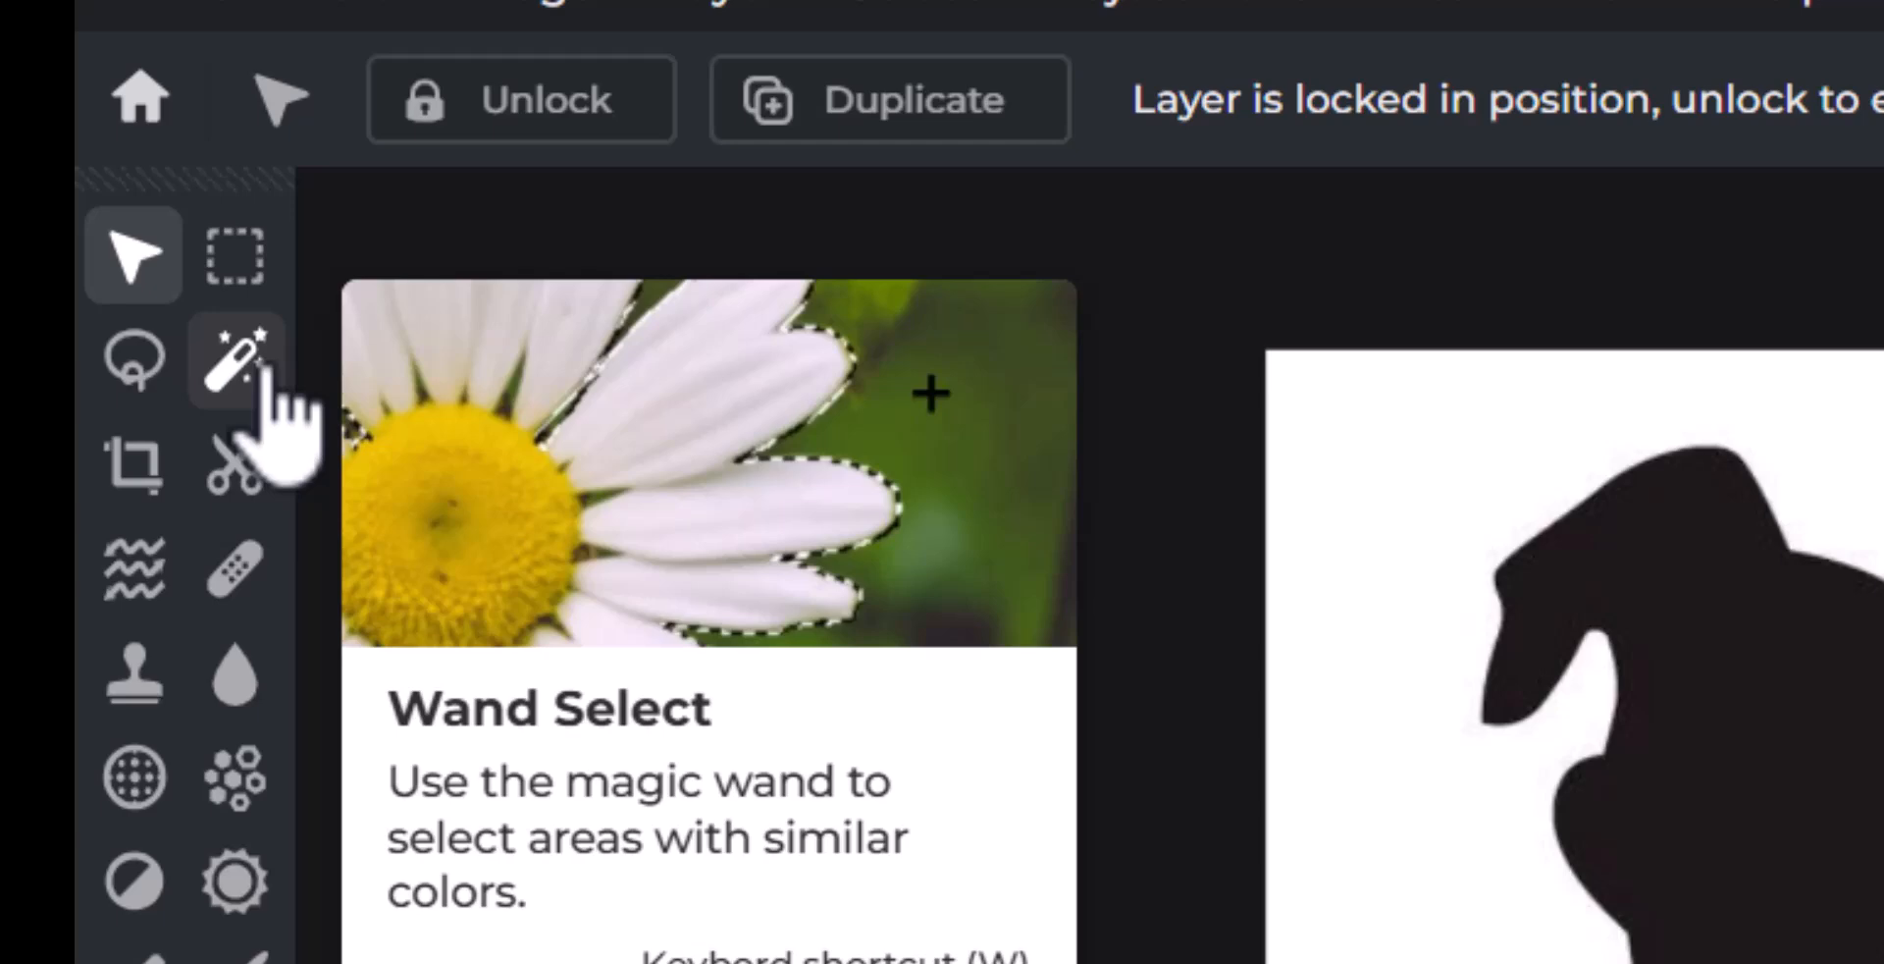
{"action": "left_click", "coordinate": [273, 375]}
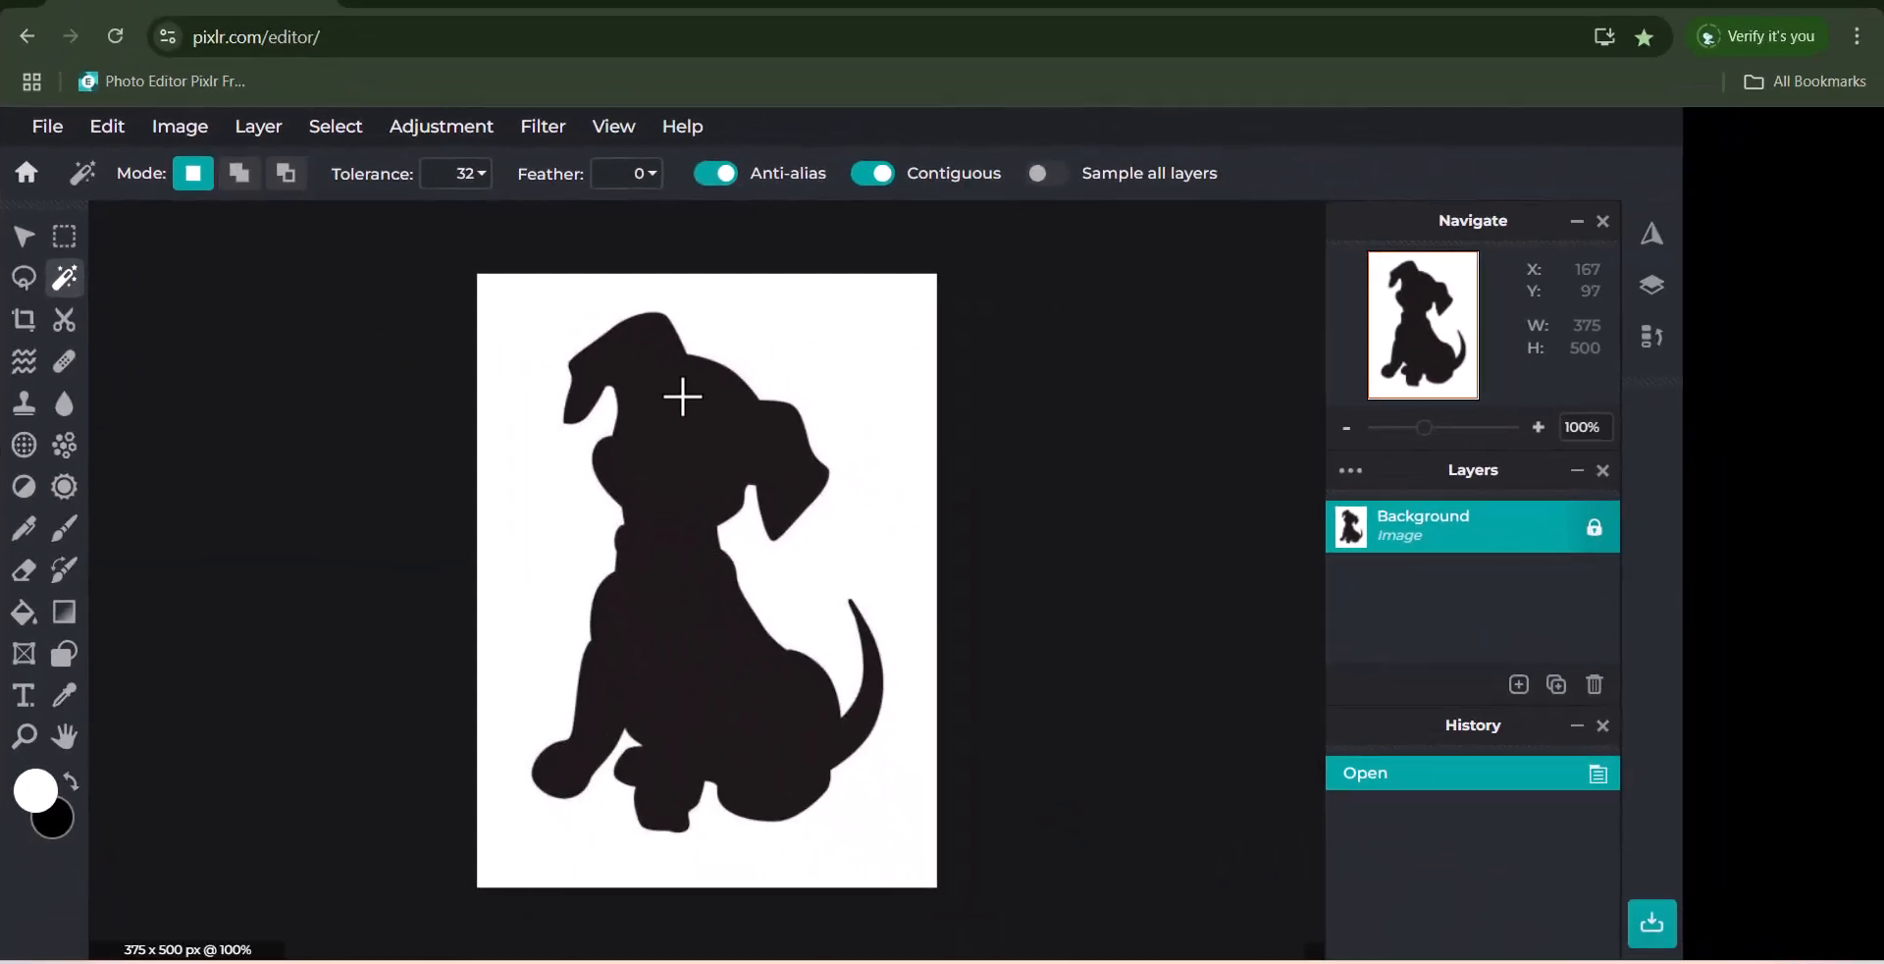
{"action": "left_click", "coordinate": [682, 396]}
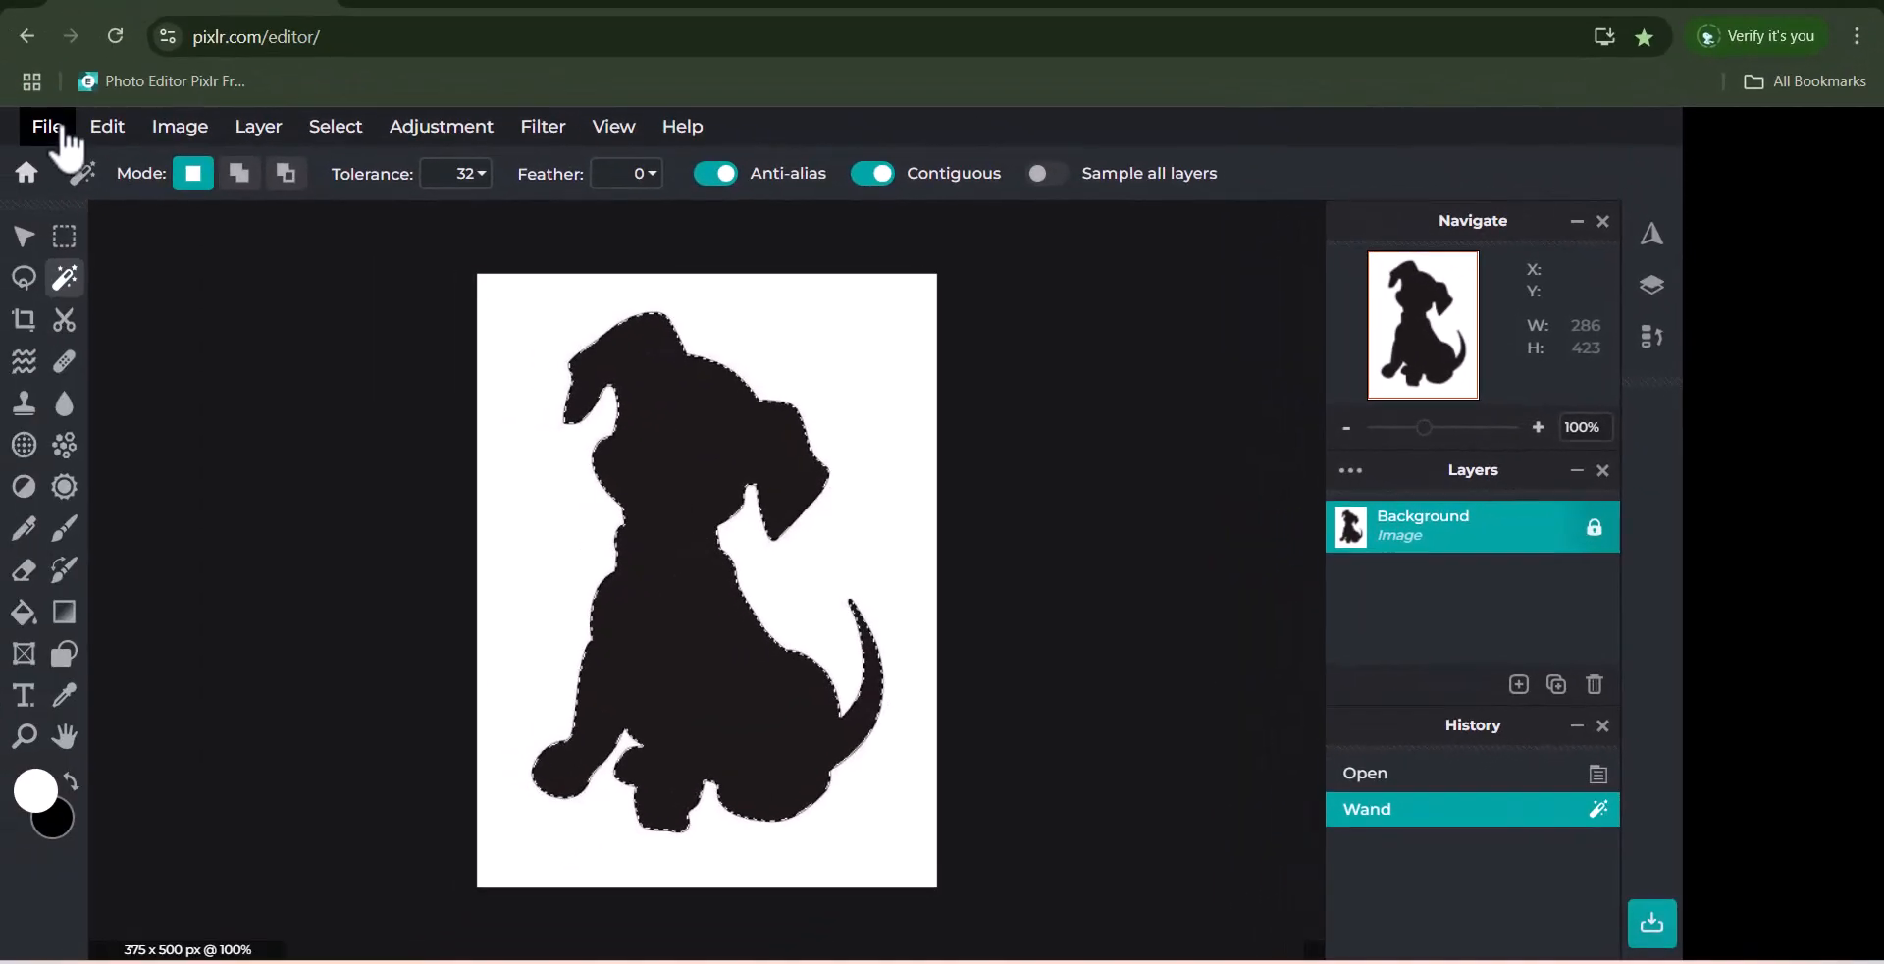
{"action": "left_click", "coordinate": [60, 128]}
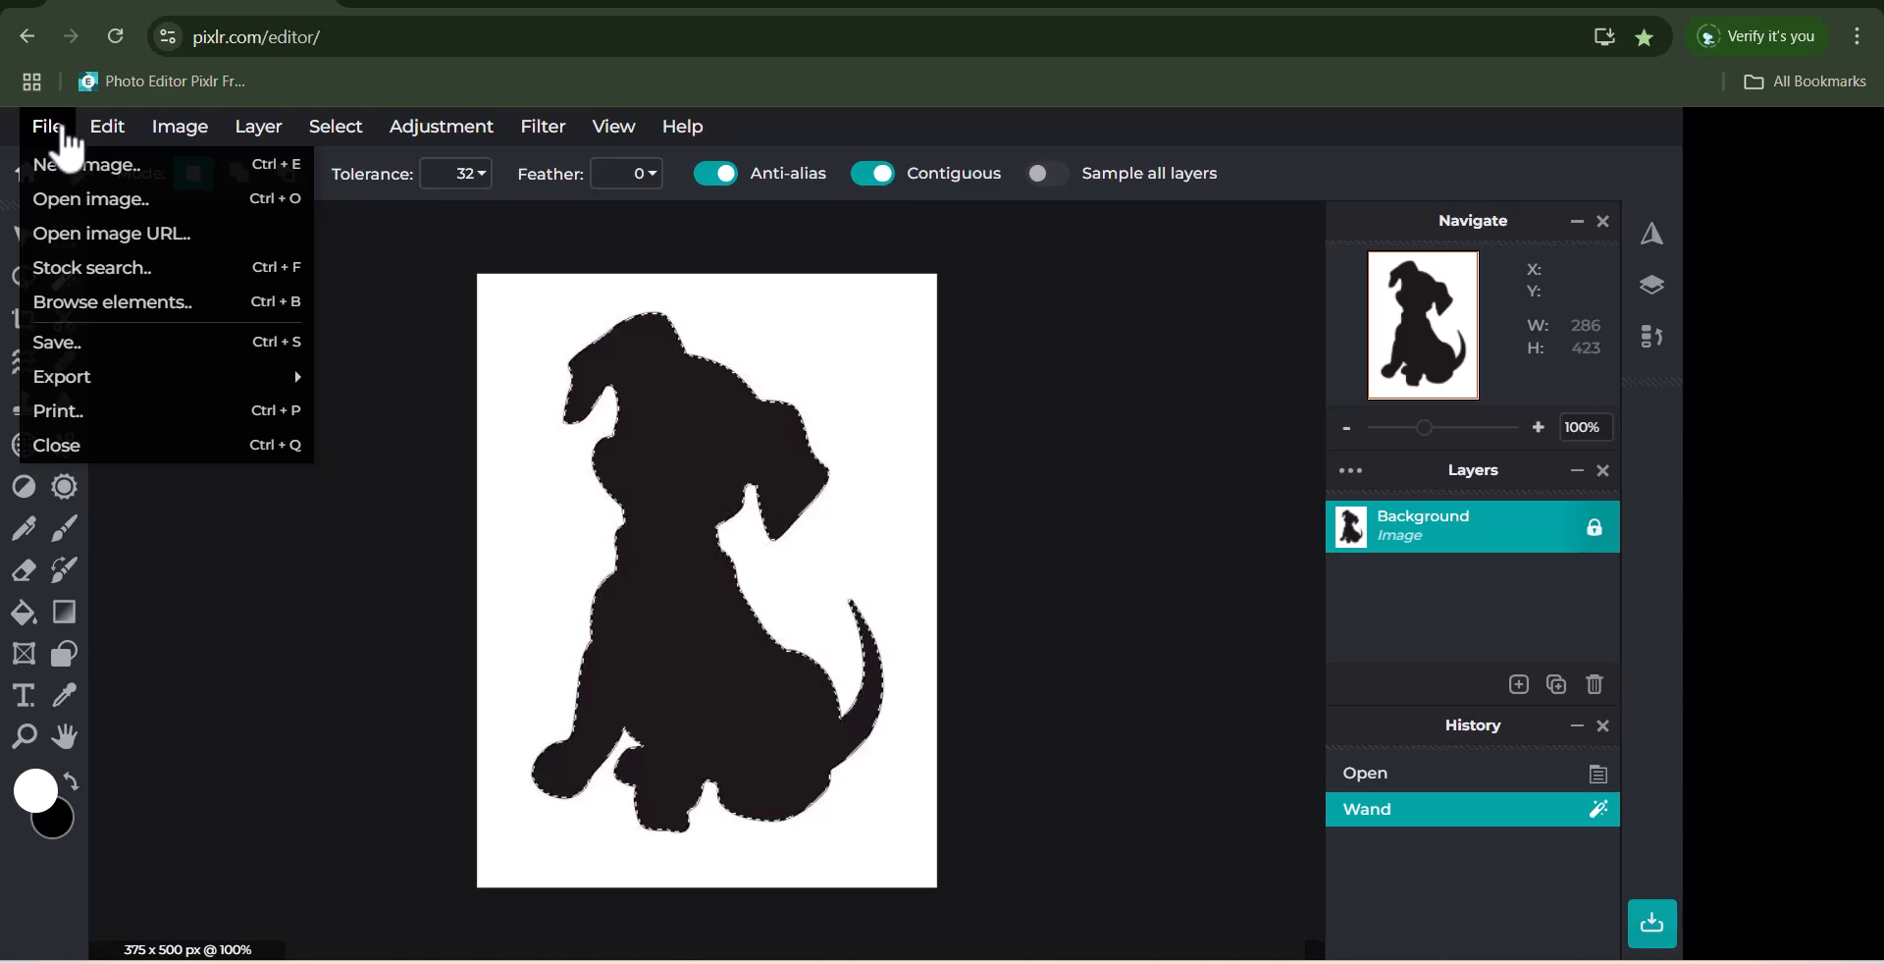
{"action": "left_click", "coordinate": [113, 128]}
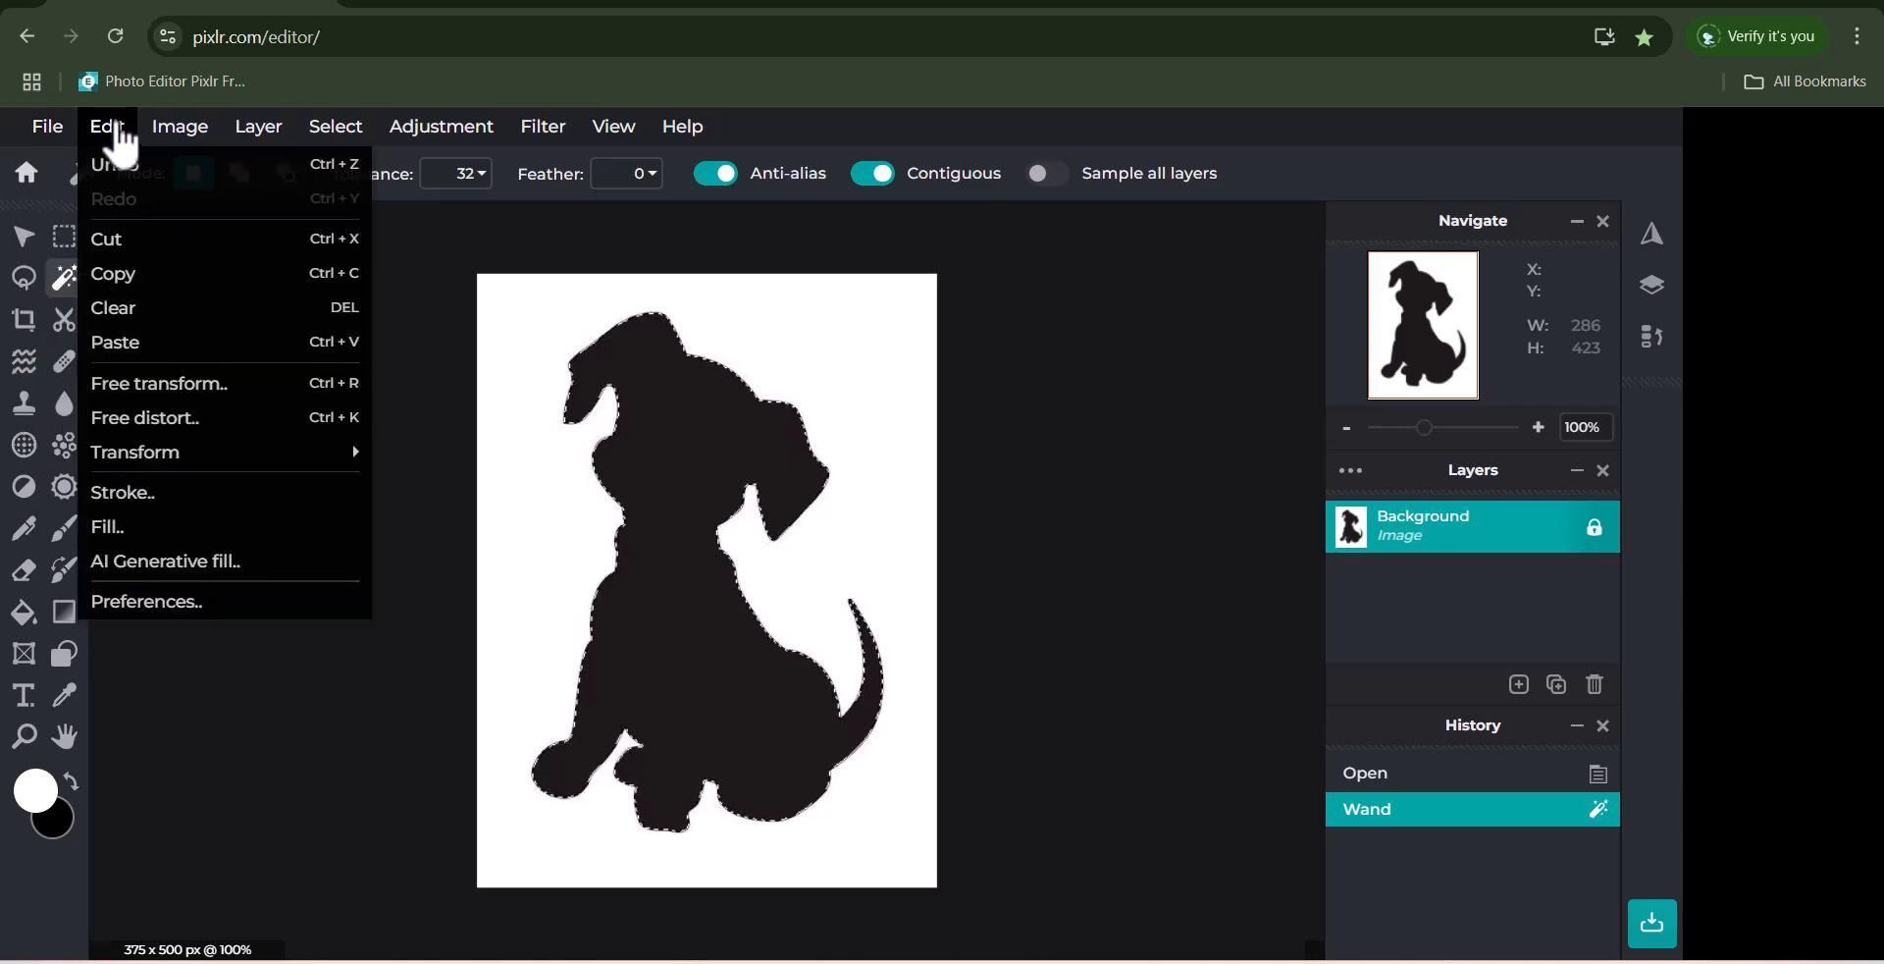
{"action": "left_click", "coordinate": [128, 244]}
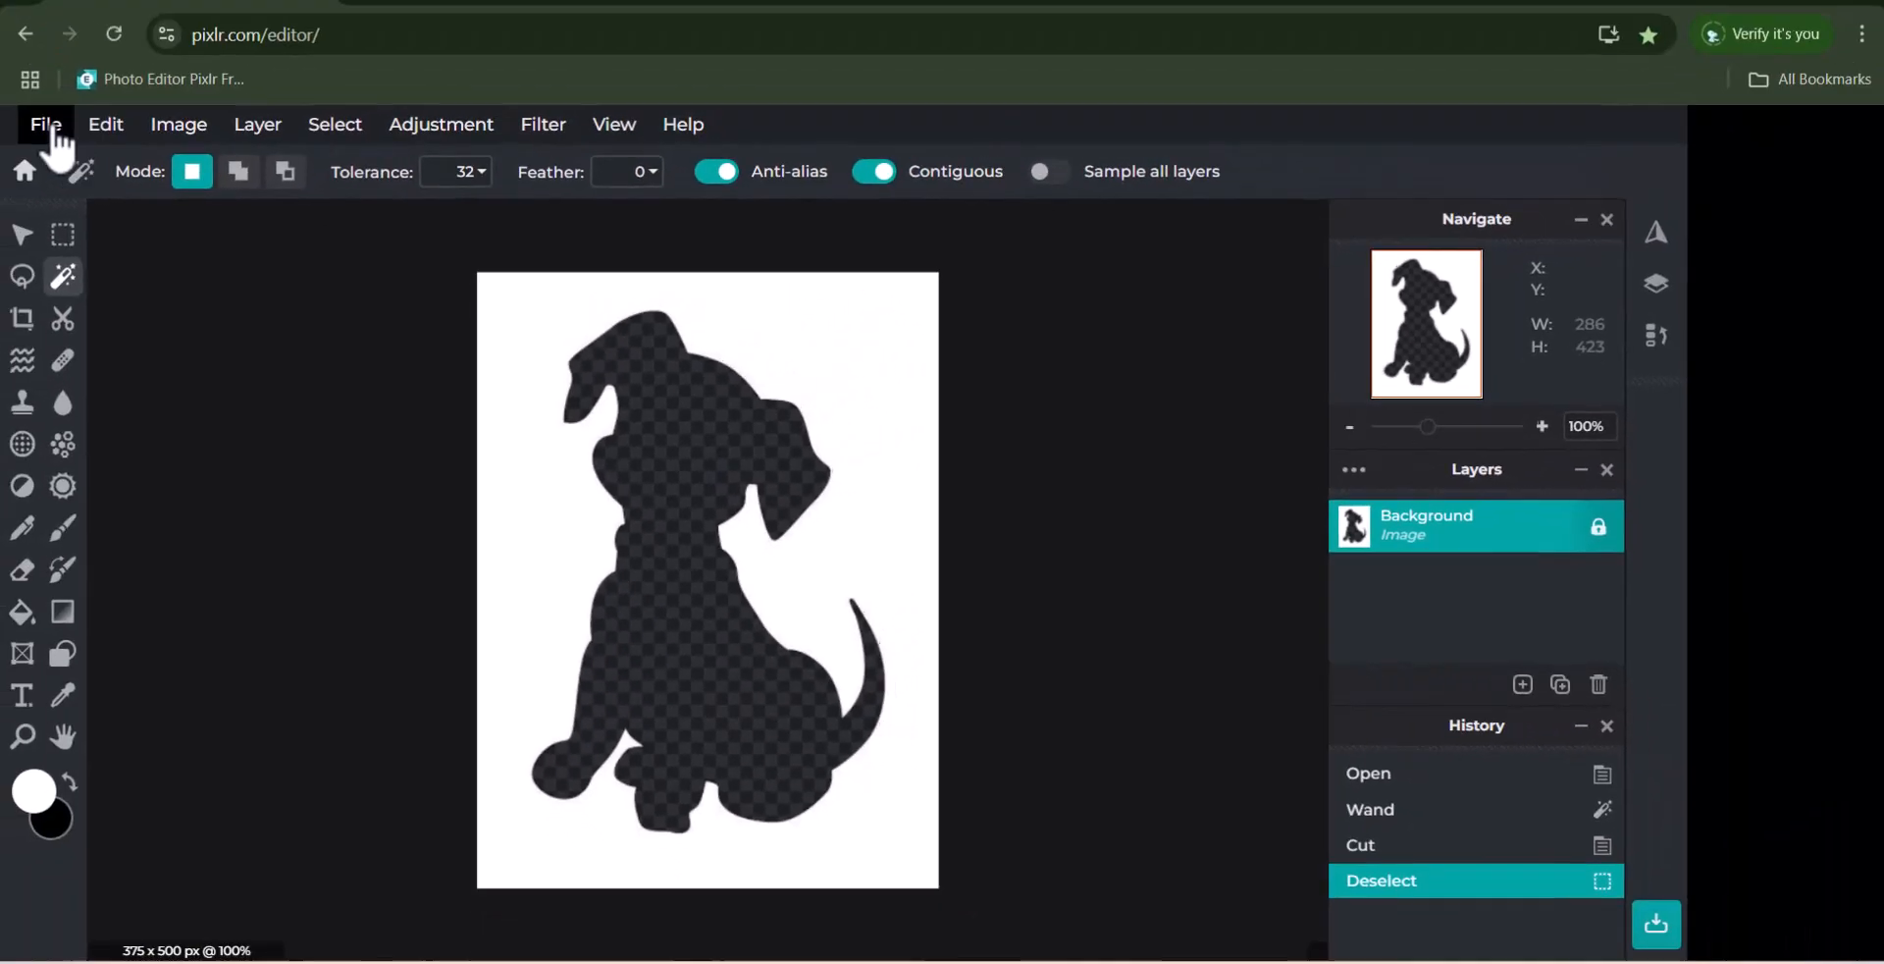
{"action": "left_click", "coordinate": [44, 124]}
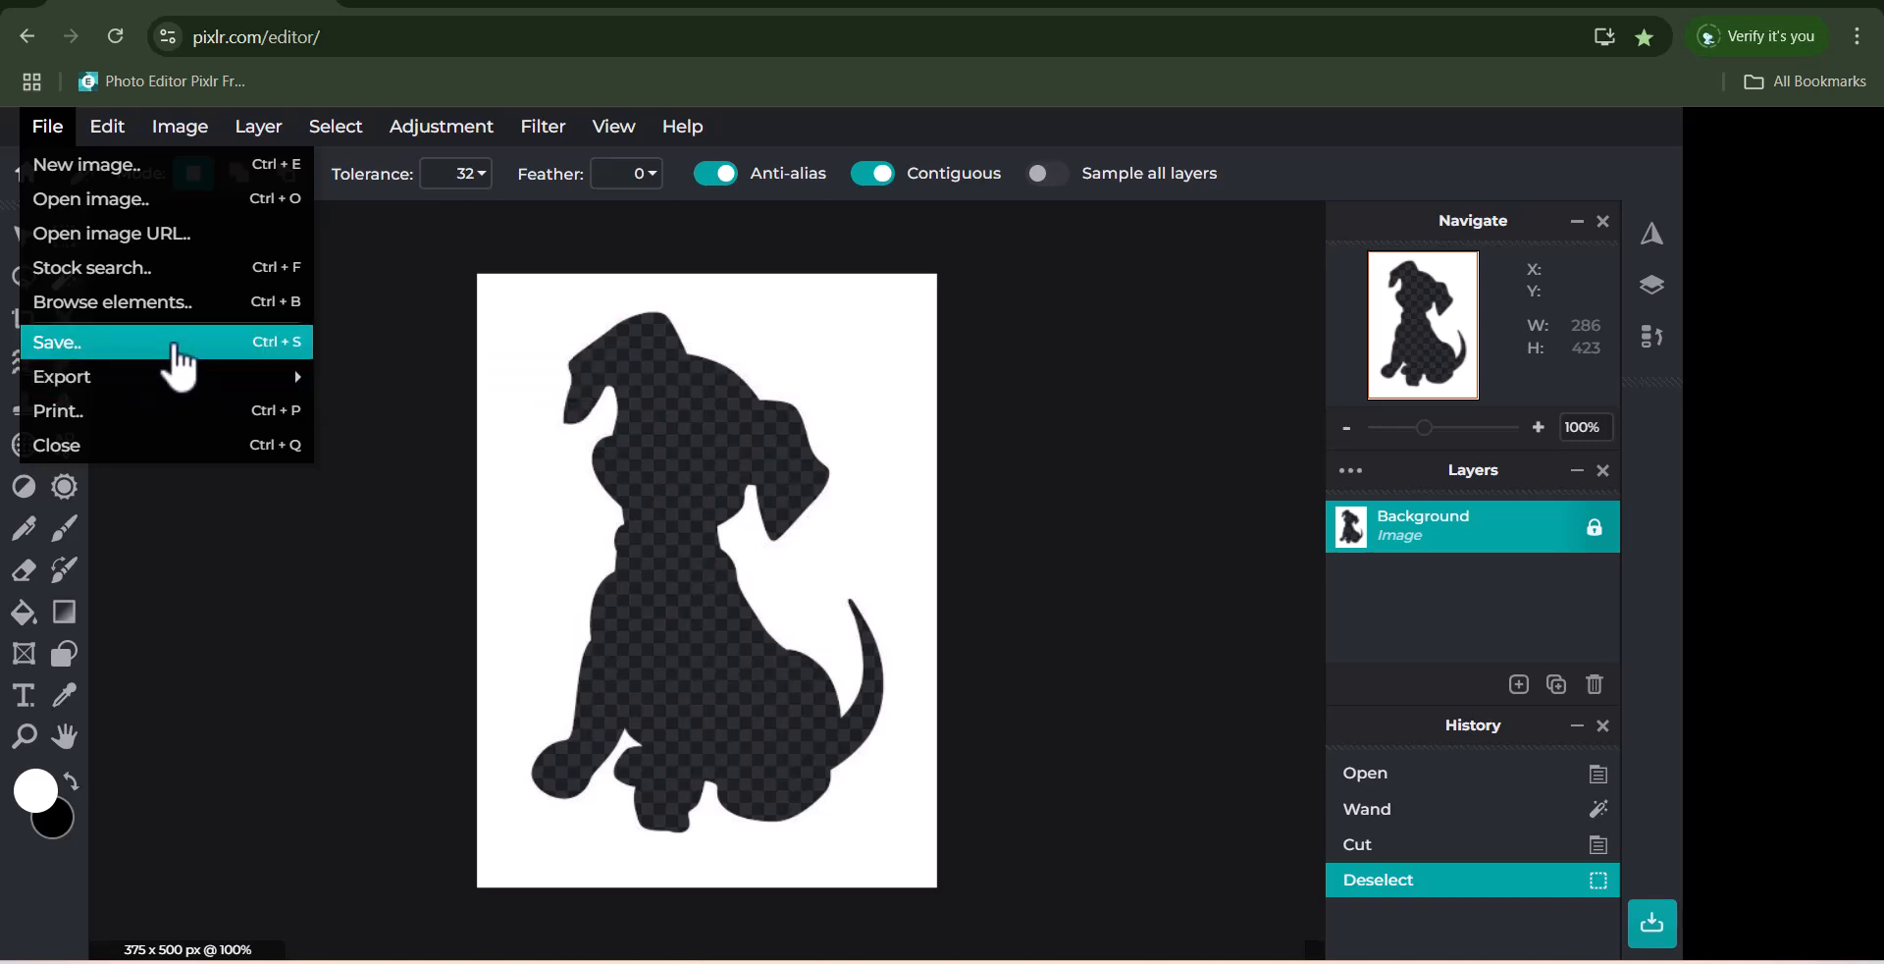
{"action": "left_click", "coordinate": [295, 605]}
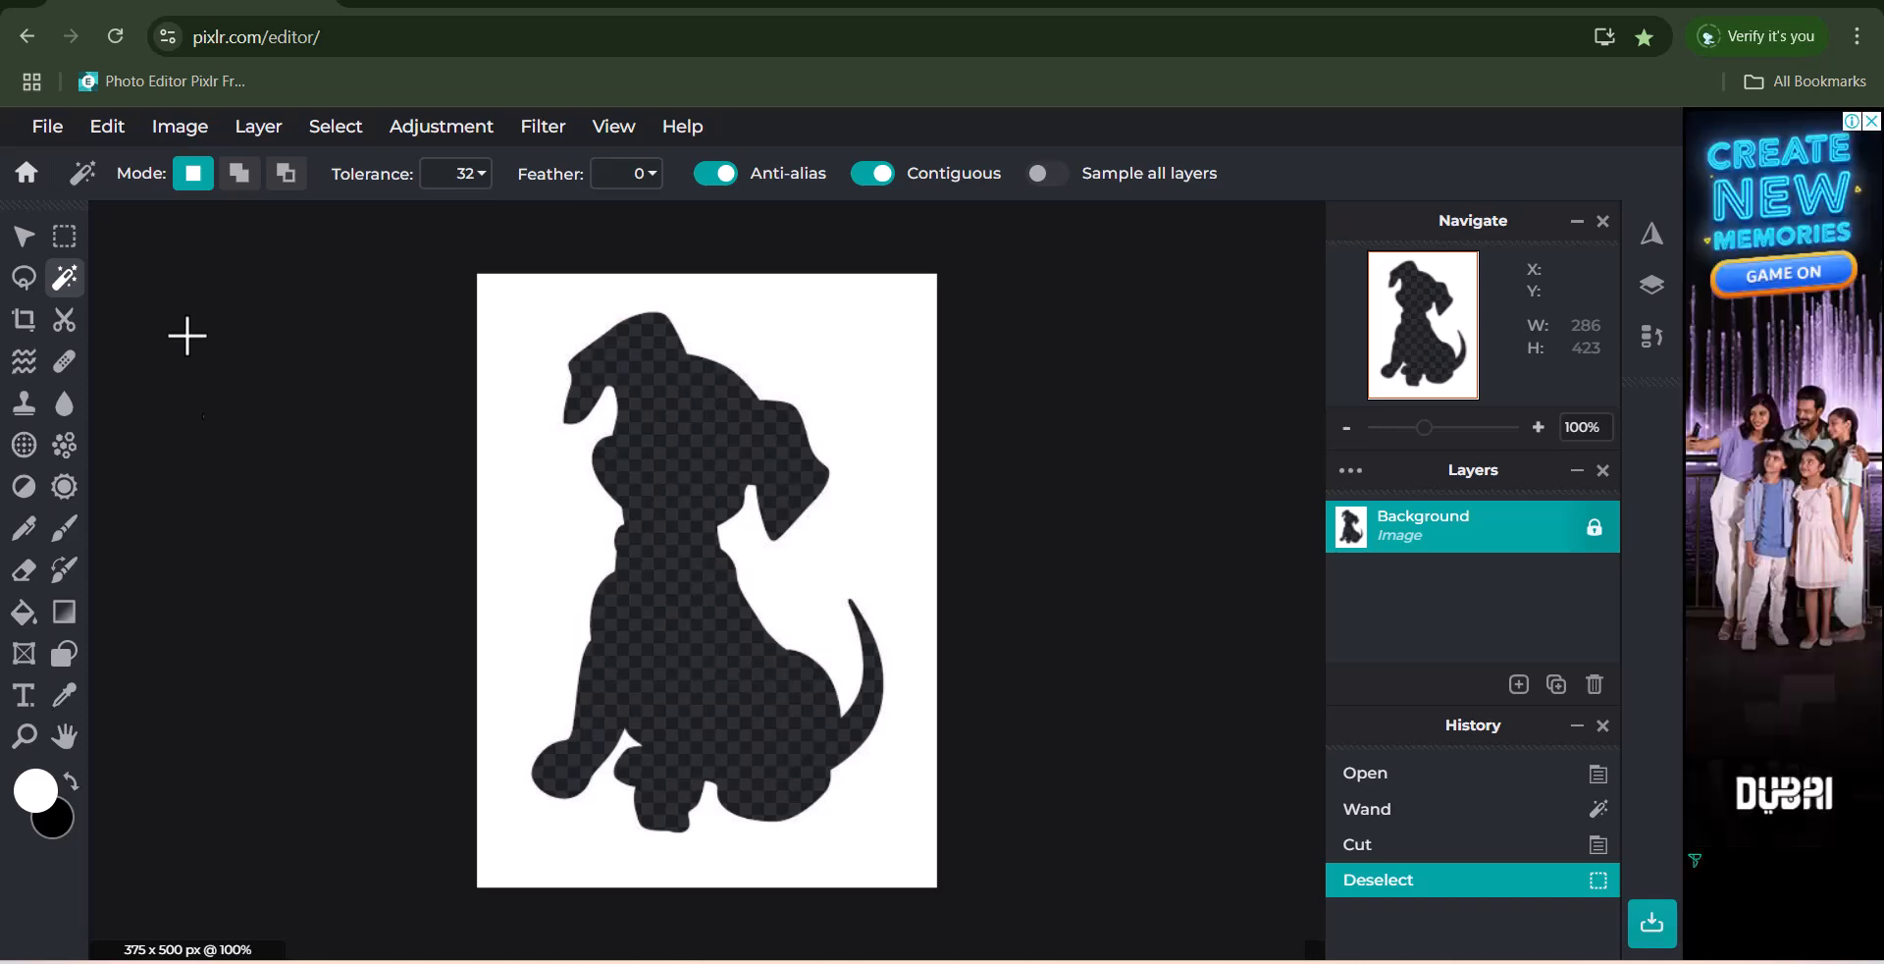
{"action": "left_click", "coordinate": [47, 126]}
- Switch to Excel and crop the dog outline picture on all four sides to about 12.02 cm high by 9.21 cm wide
{"action": "key", "text": "alt+Tab"}
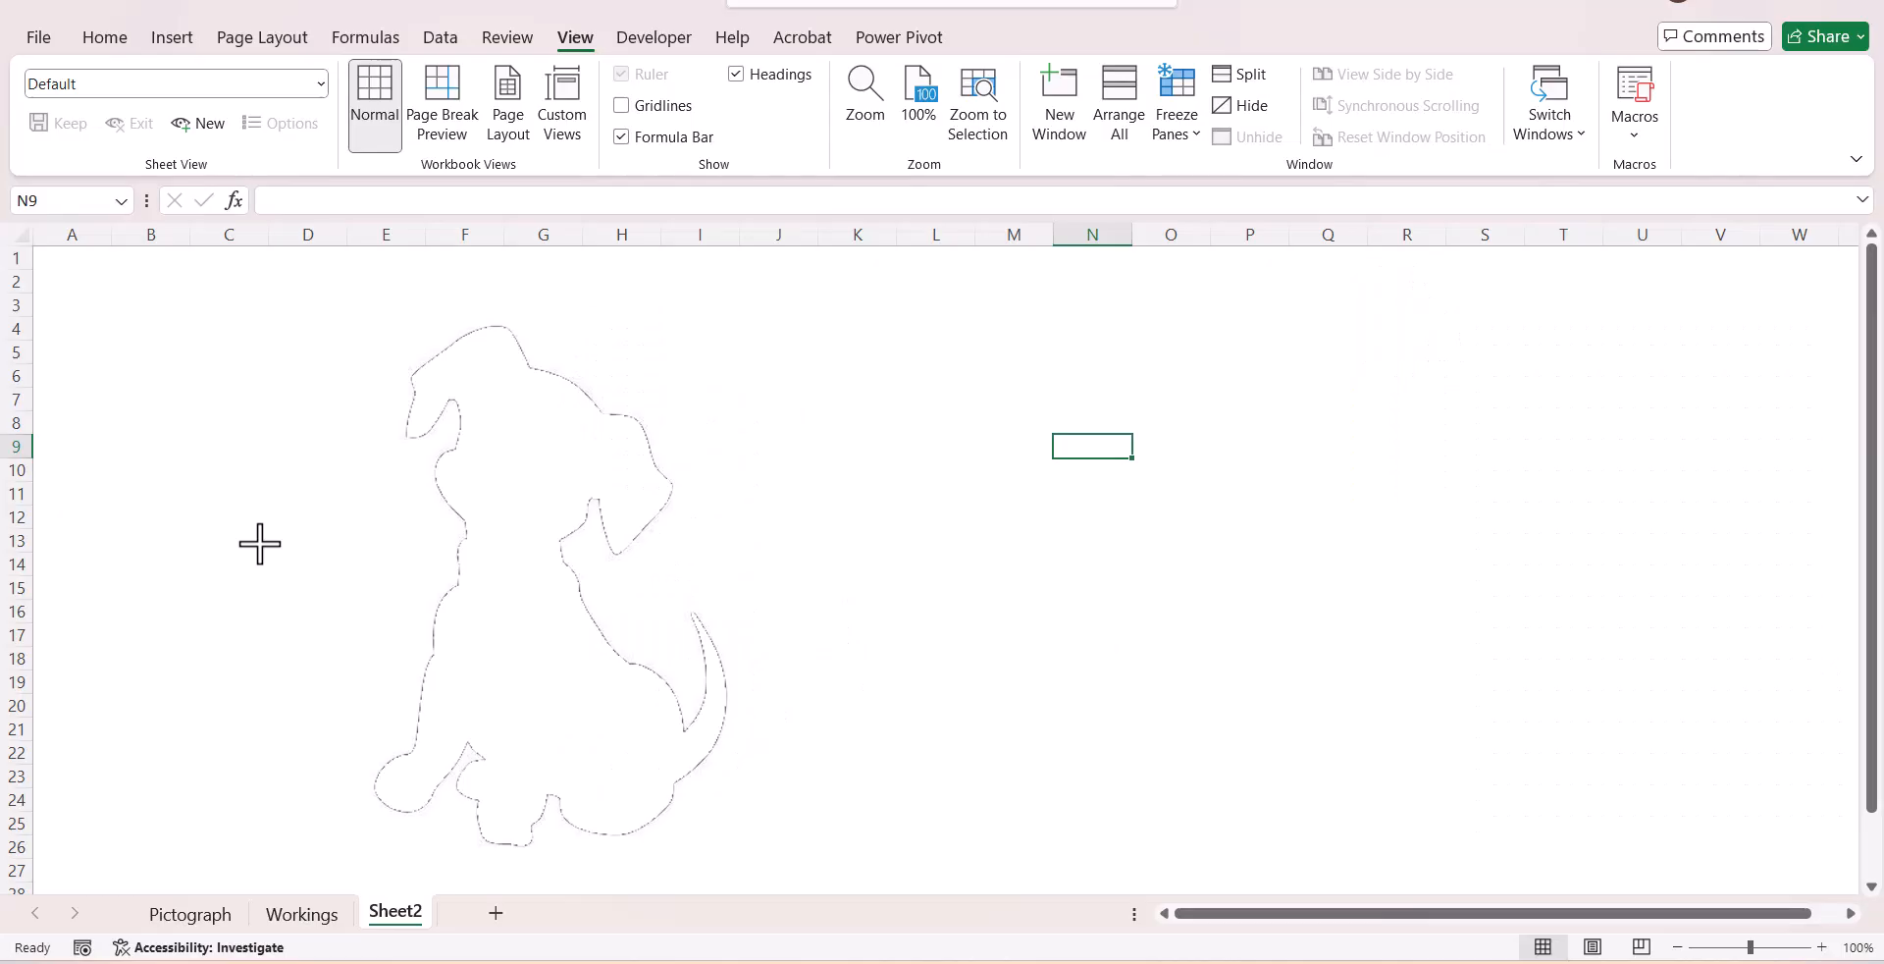
{"action": "left_click", "coordinate": [316, 332]}
{"action": "scroll", "coordinate": [1168, 494], "scroll_direction": "down", "scroll_amount": 1}
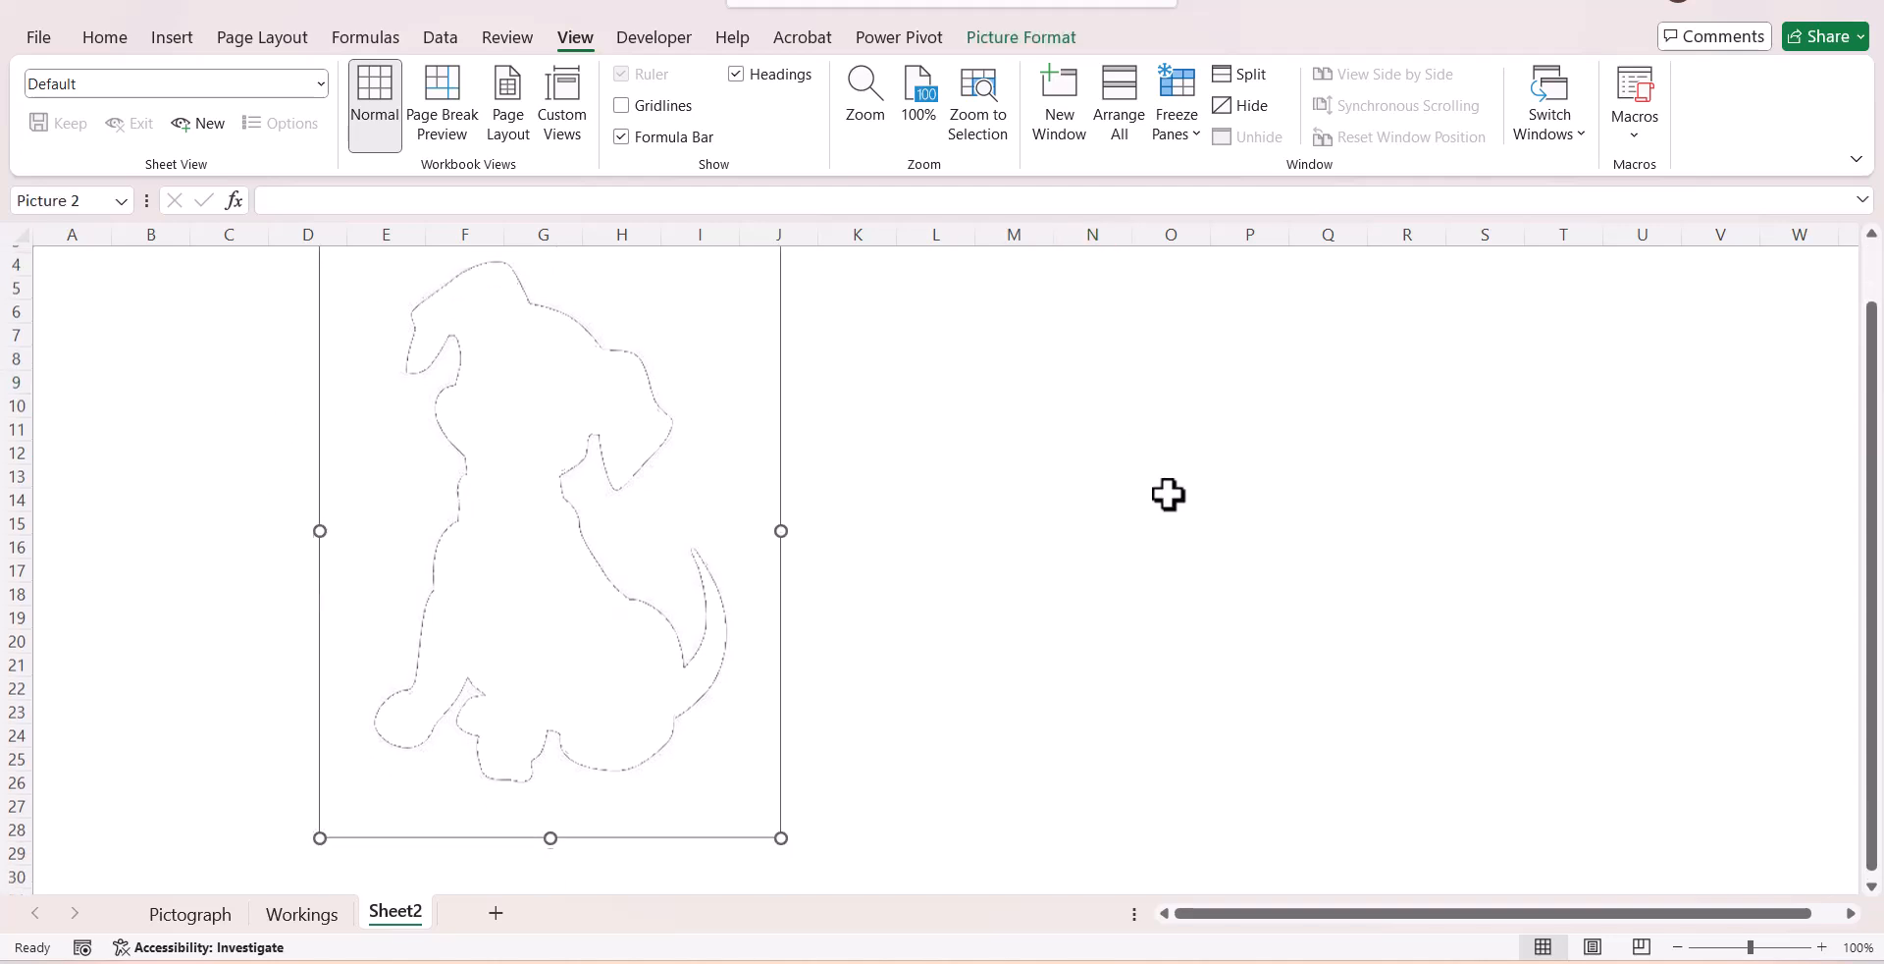
{"action": "left_click", "coordinate": [1033, 39]}
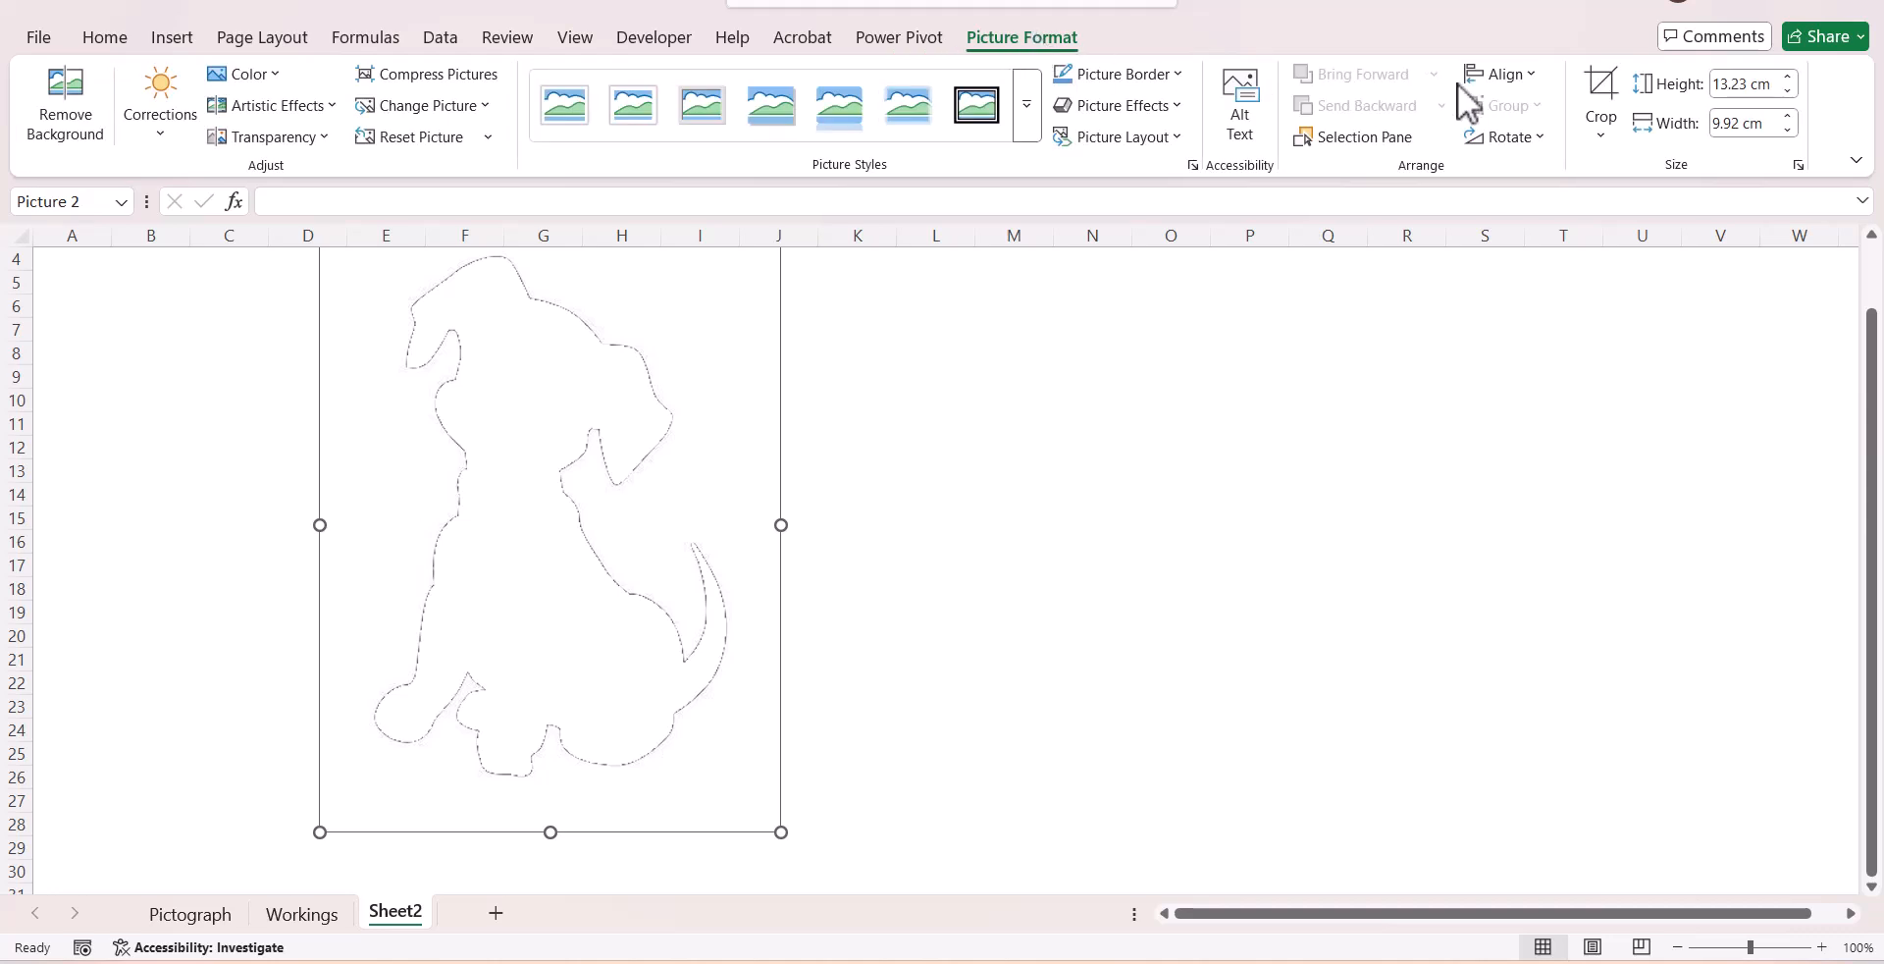
{"action": "left_click", "coordinate": [1604, 98]}
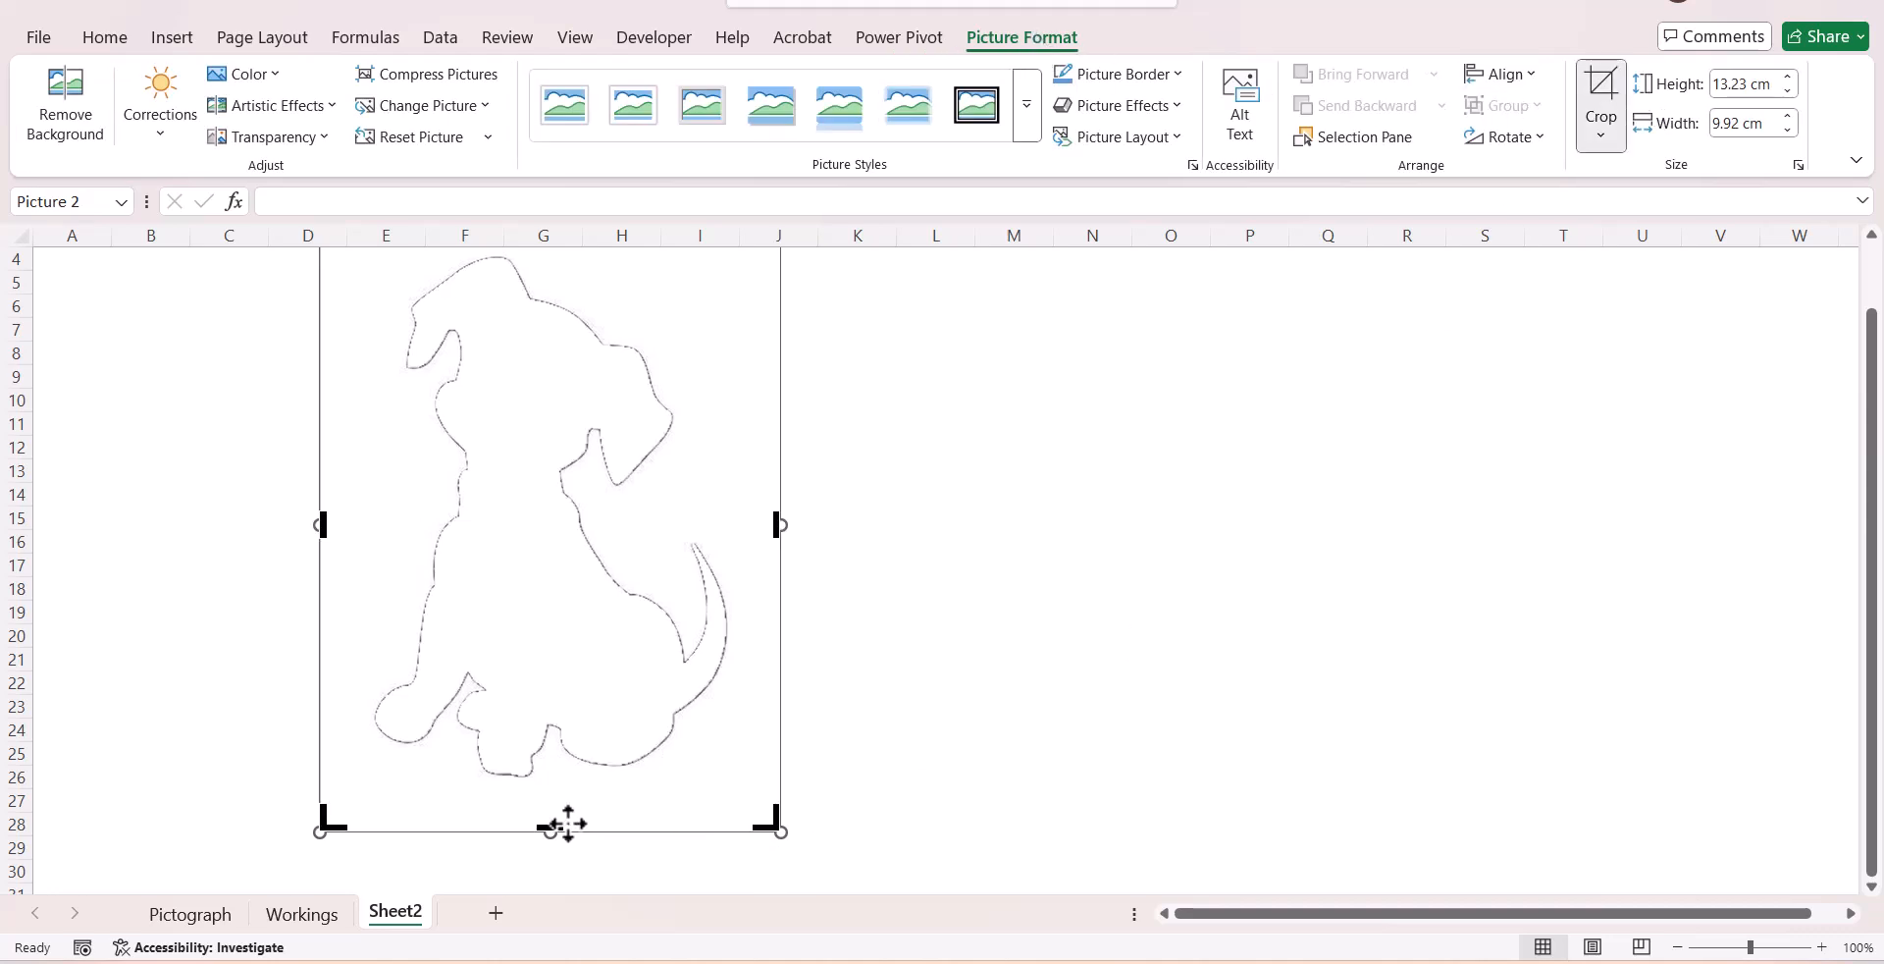
{"action": "left_click_drag", "start_coordinate": [551, 827], "coordinate": [557, 793]}
{"action": "scroll", "coordinate": [808, 736], "scroll_direction": "up", "scroll_amount": 1}
{"action": "left_click_drag", "start_coordinate": [781, 577], "coordinate": [761, 577]}
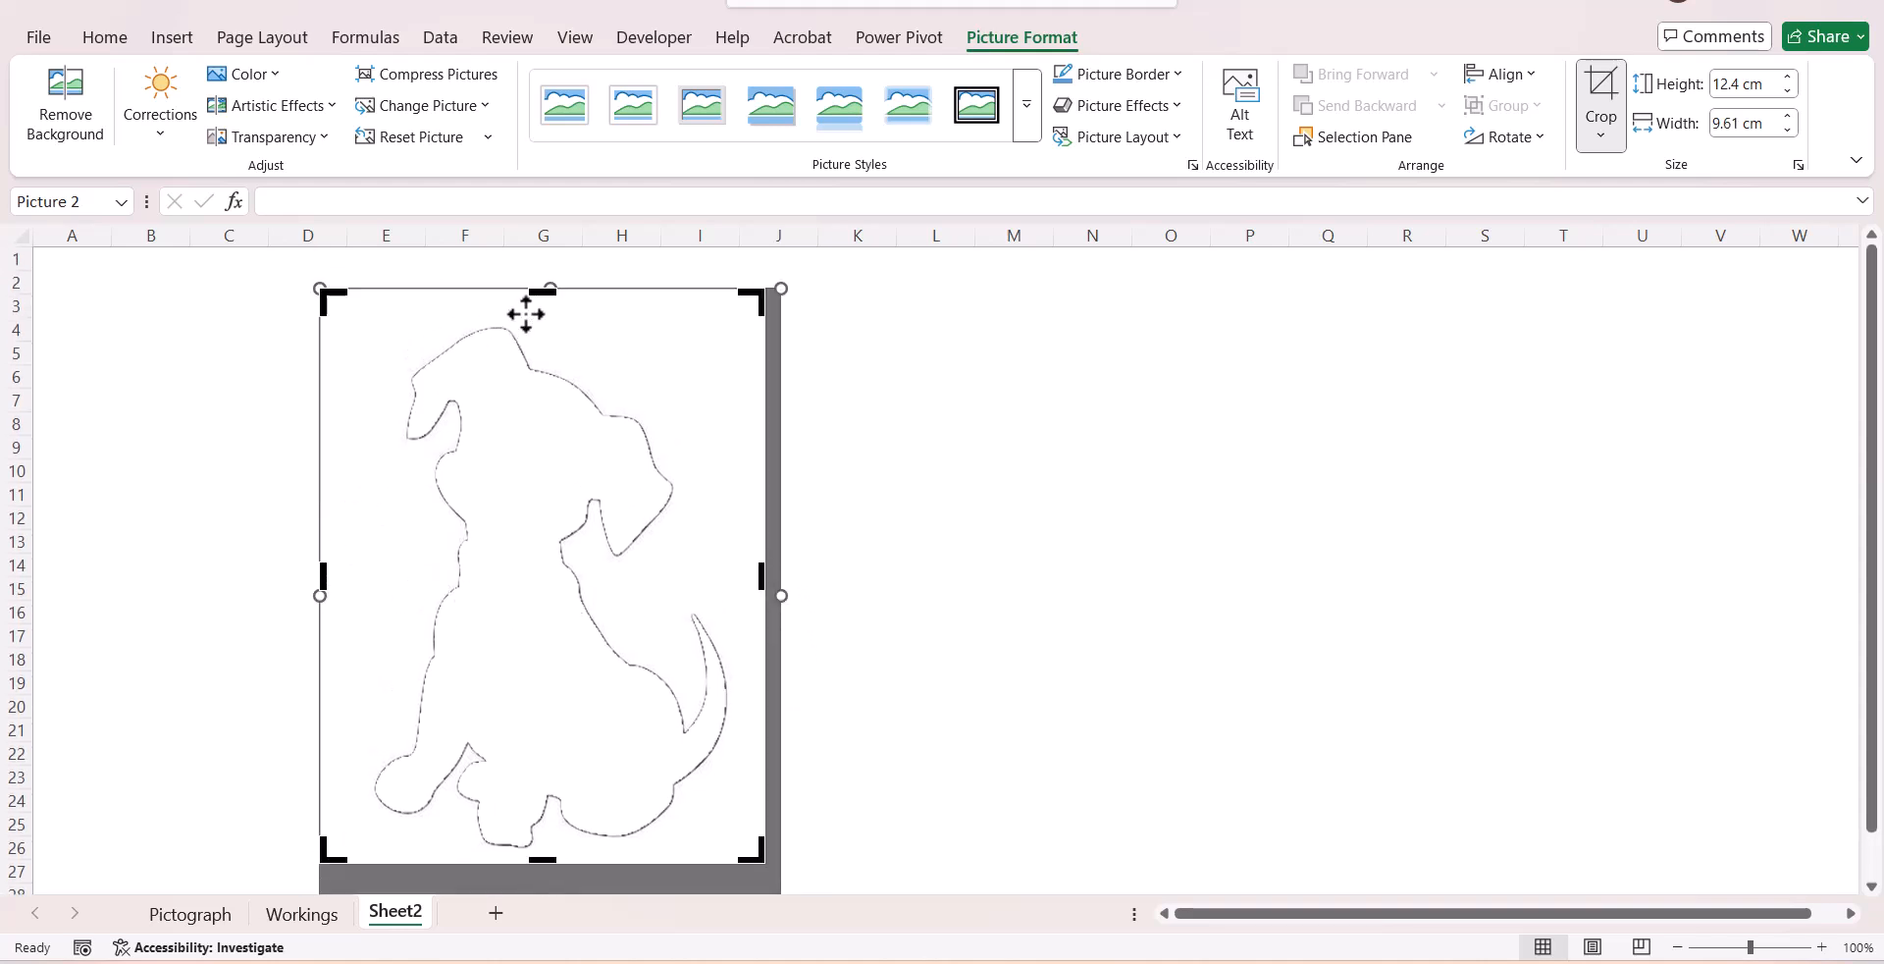
{"action": "left_click_drag", "start_coordinate": [540, 292], "coordinate": [538, 309]}
{"action": "left_click_drag", "start_coordinate": [319, 589], "coordinate": [341, 596]}
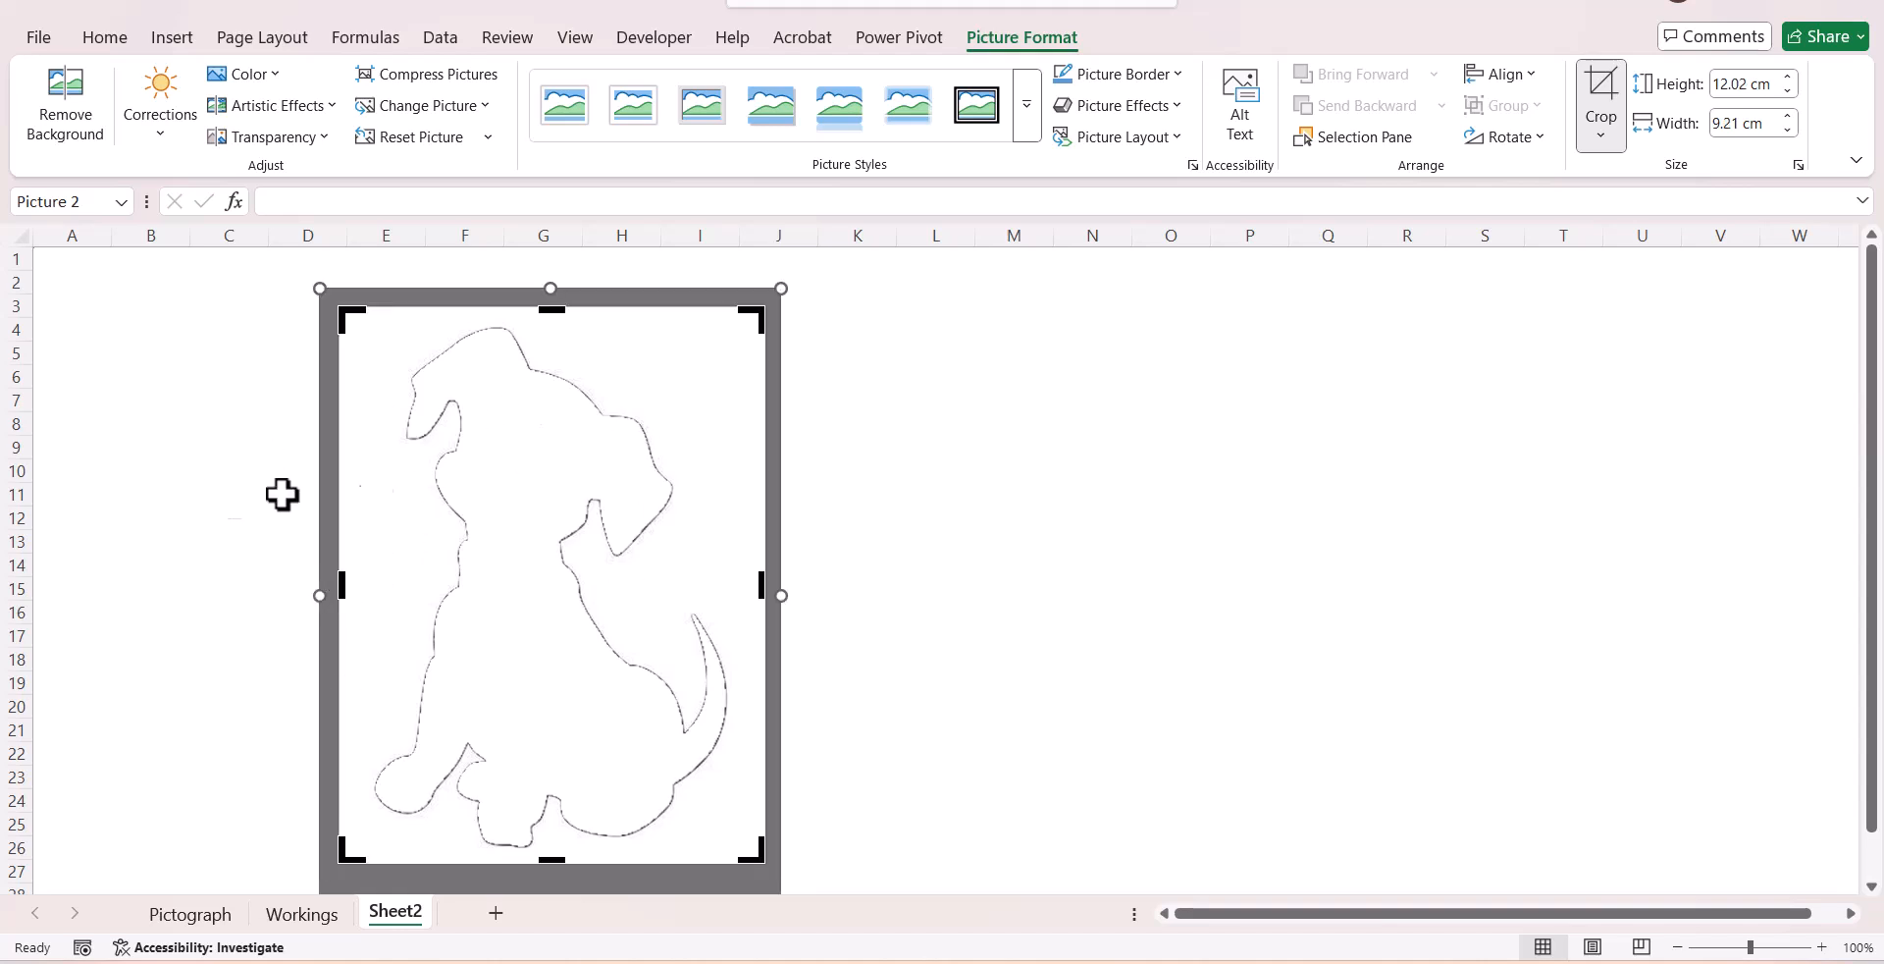
- Insert a clustered column chart from cells A1:B1 on the Workings sheet
{"action": "key", "text": "ctrl+Page_Up"}
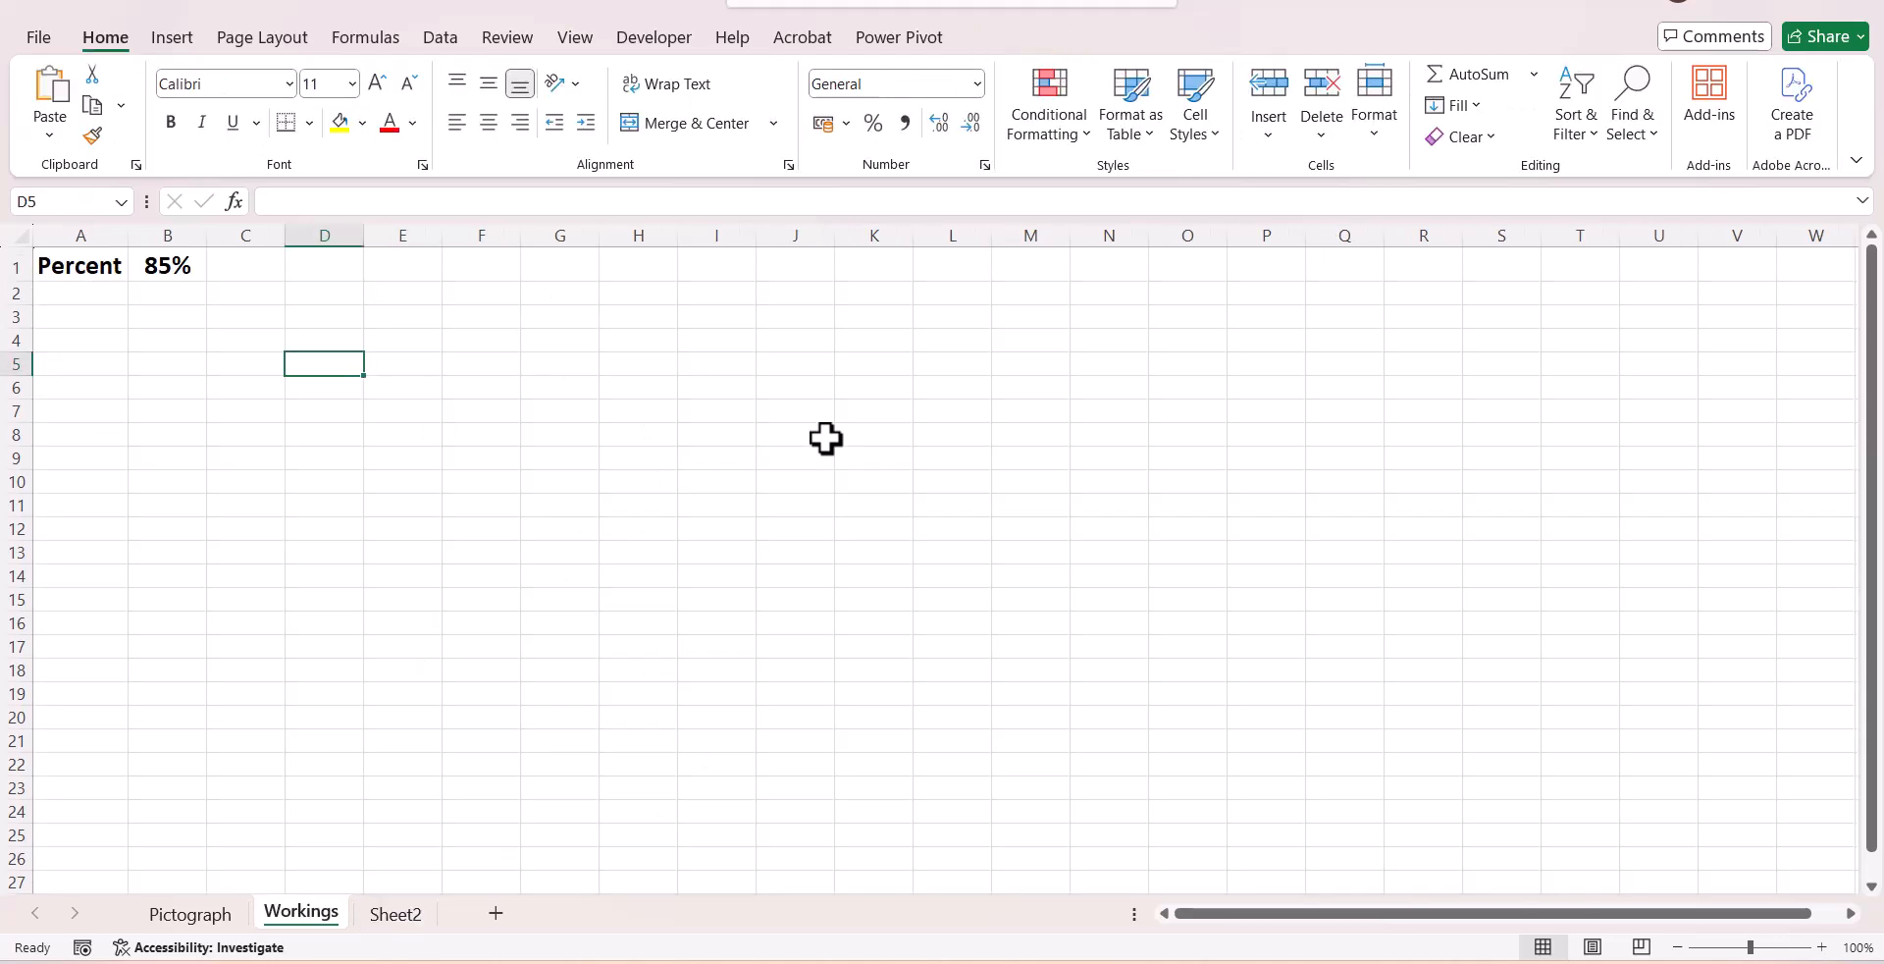
{"action": "left_click_drag", "start_coordinate": [94, 257], "coordinate": [165, 265]}
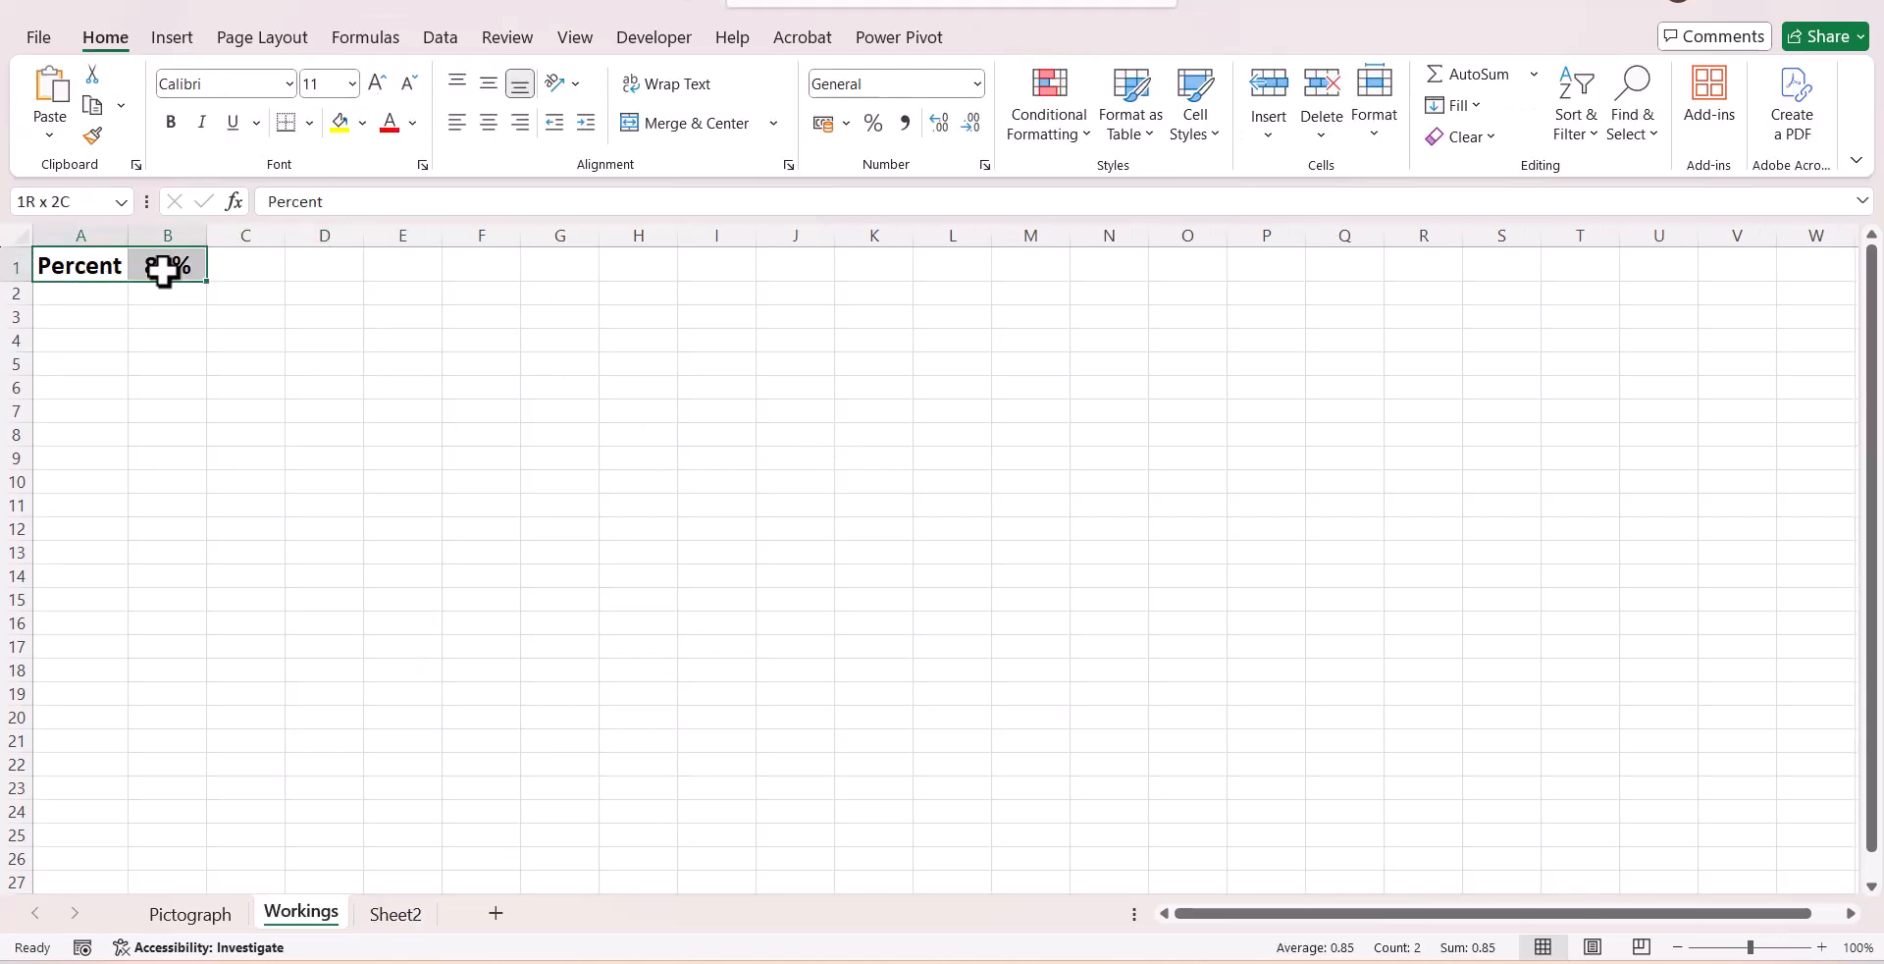
{"action": "left_click", "coordinate": [173, 37]}
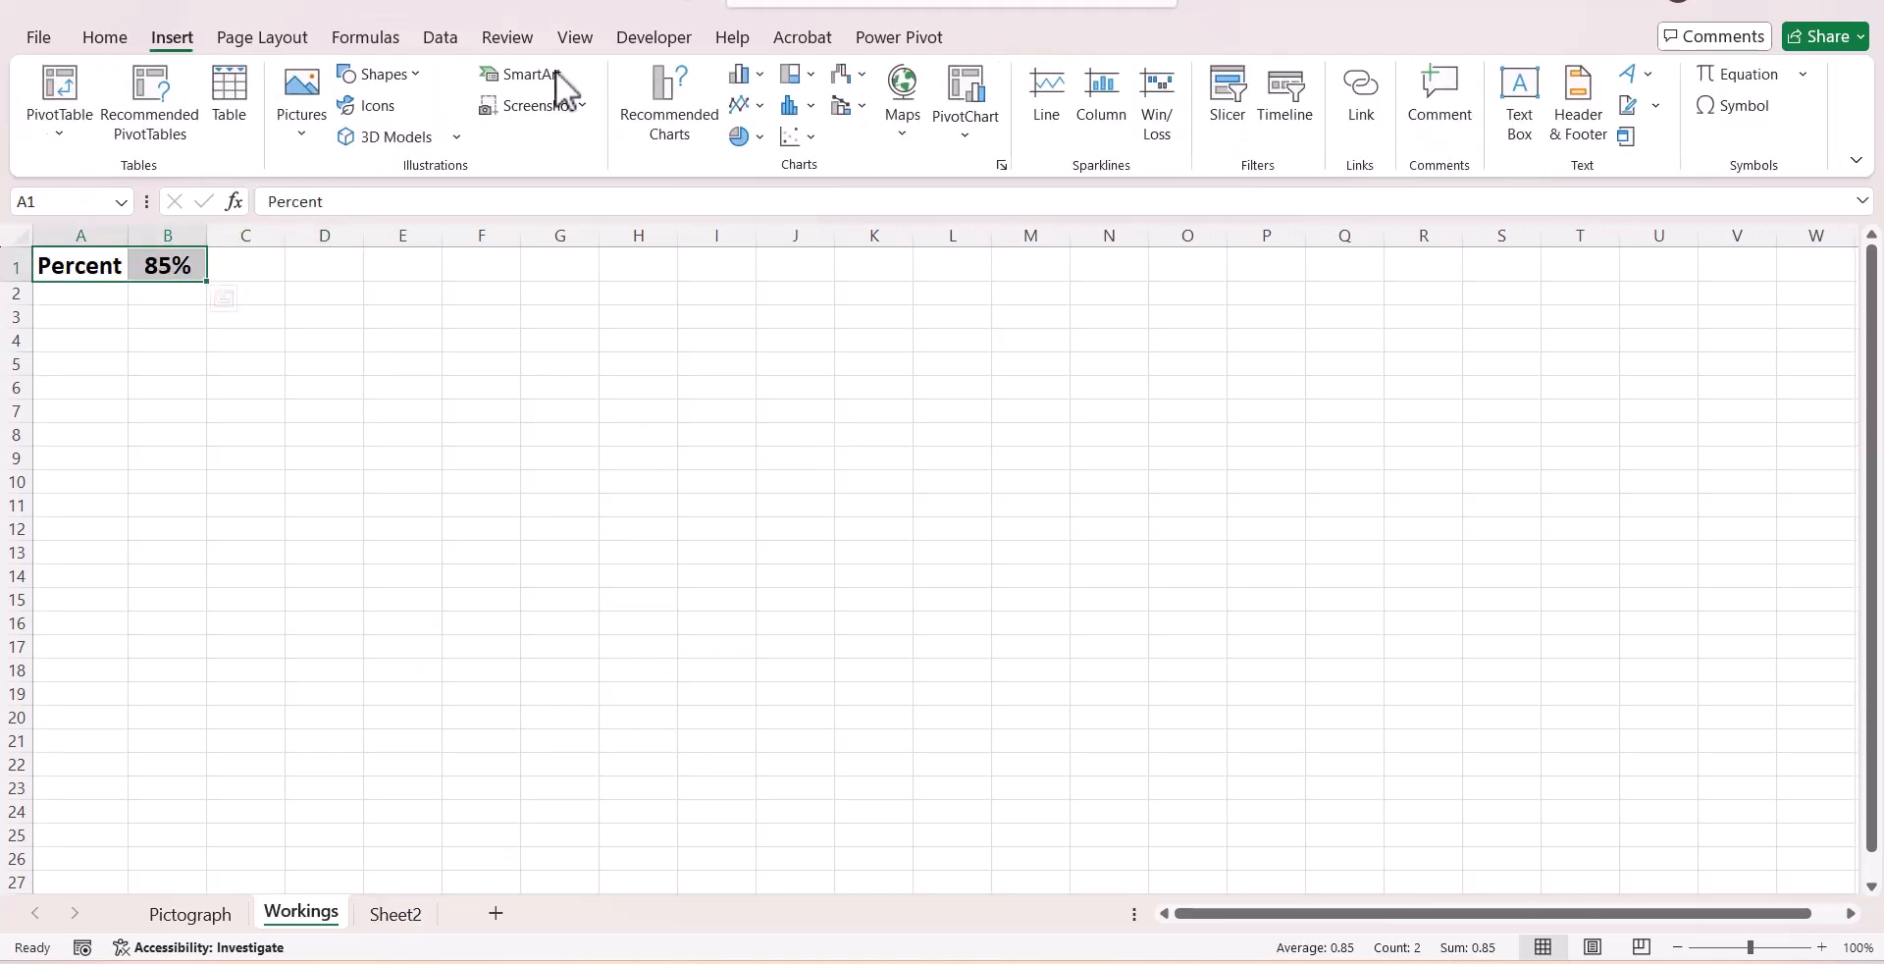
{"action": "left_click", "coordinate": [744, 75]}
{"action": "left_click", "coordinate": [752, 163]}
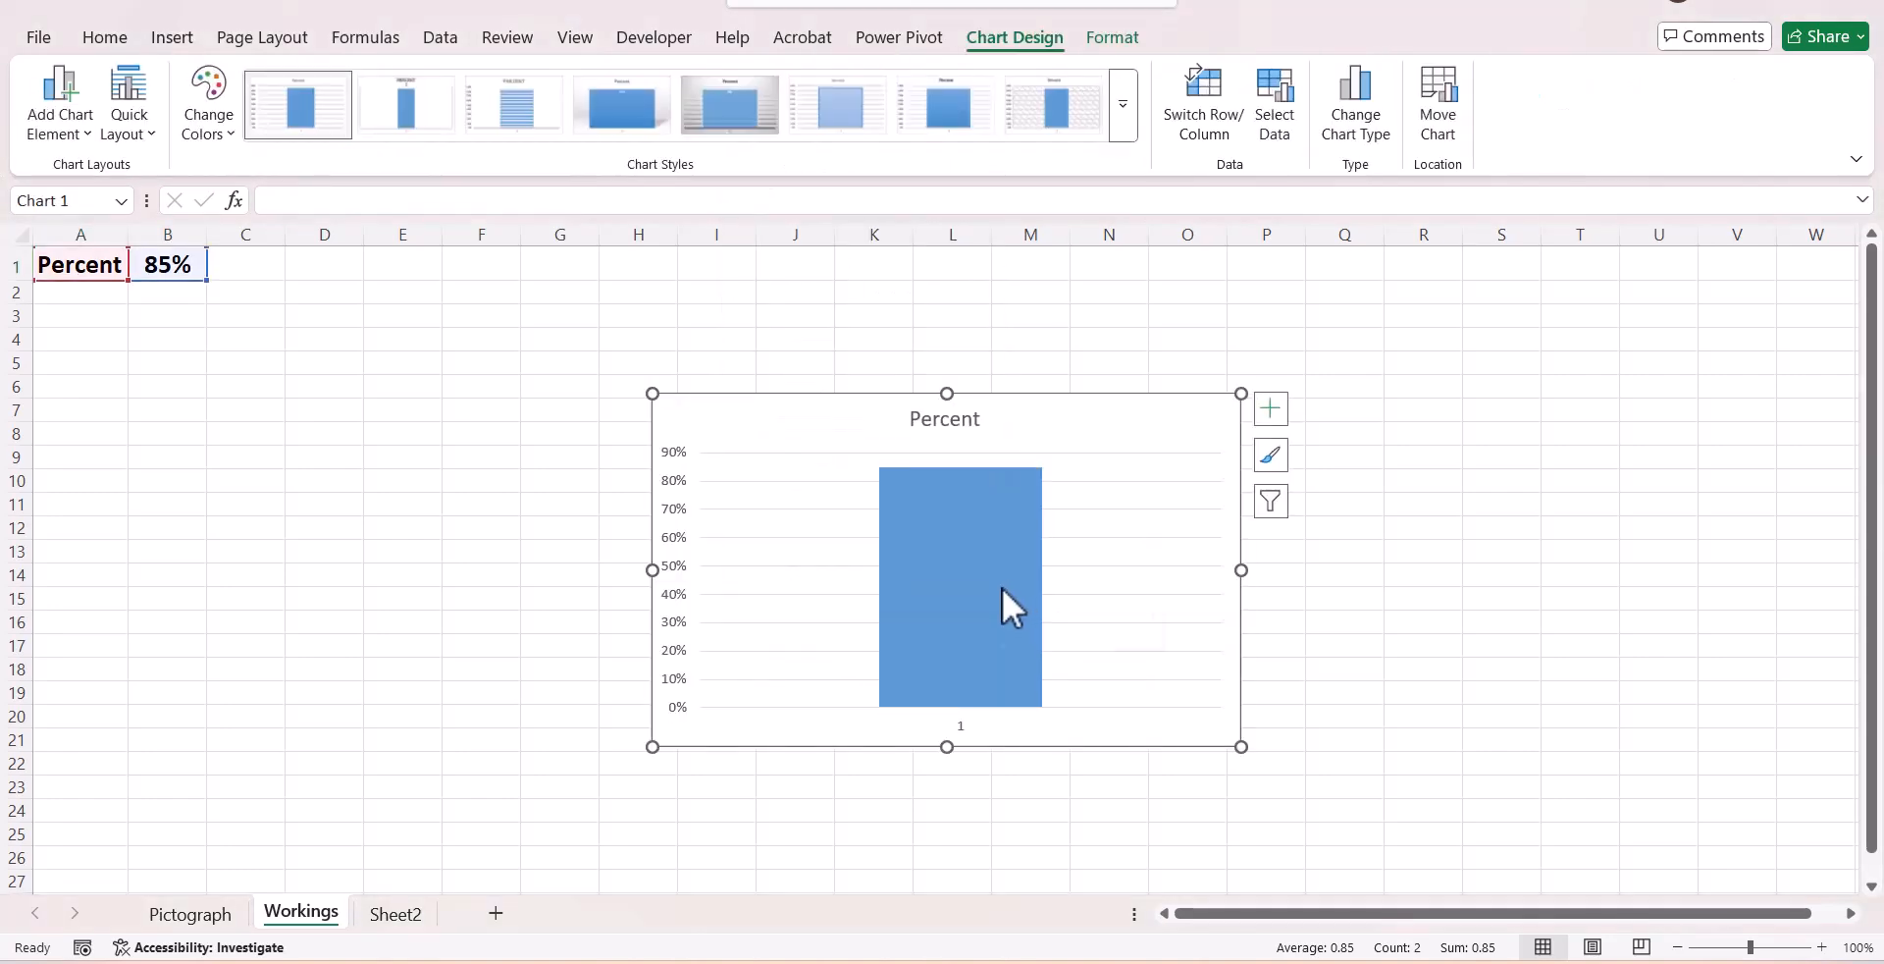
- Set the chart's vertical axis bounds to a minimum of 0.0 and a maximum of 1.0
{"action": "left_click", "coordinate": [684, 623]}
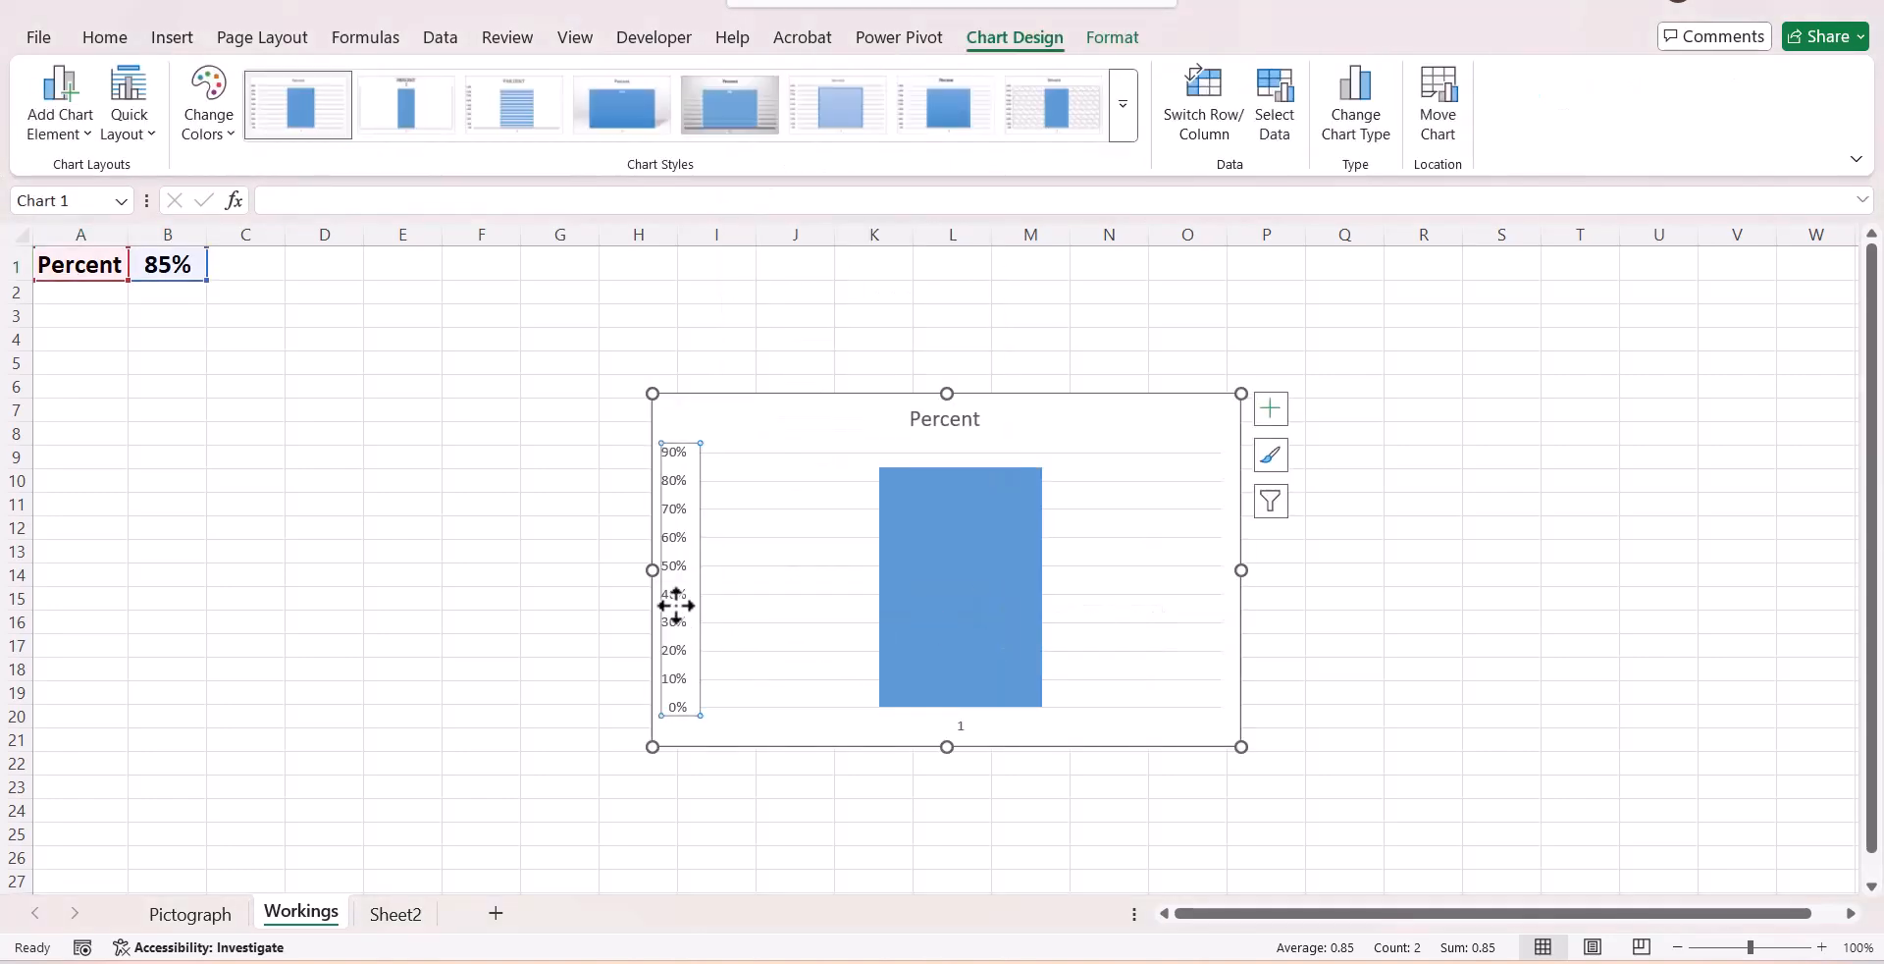
{"action": "right_click", "coordinate": [676, 605]}
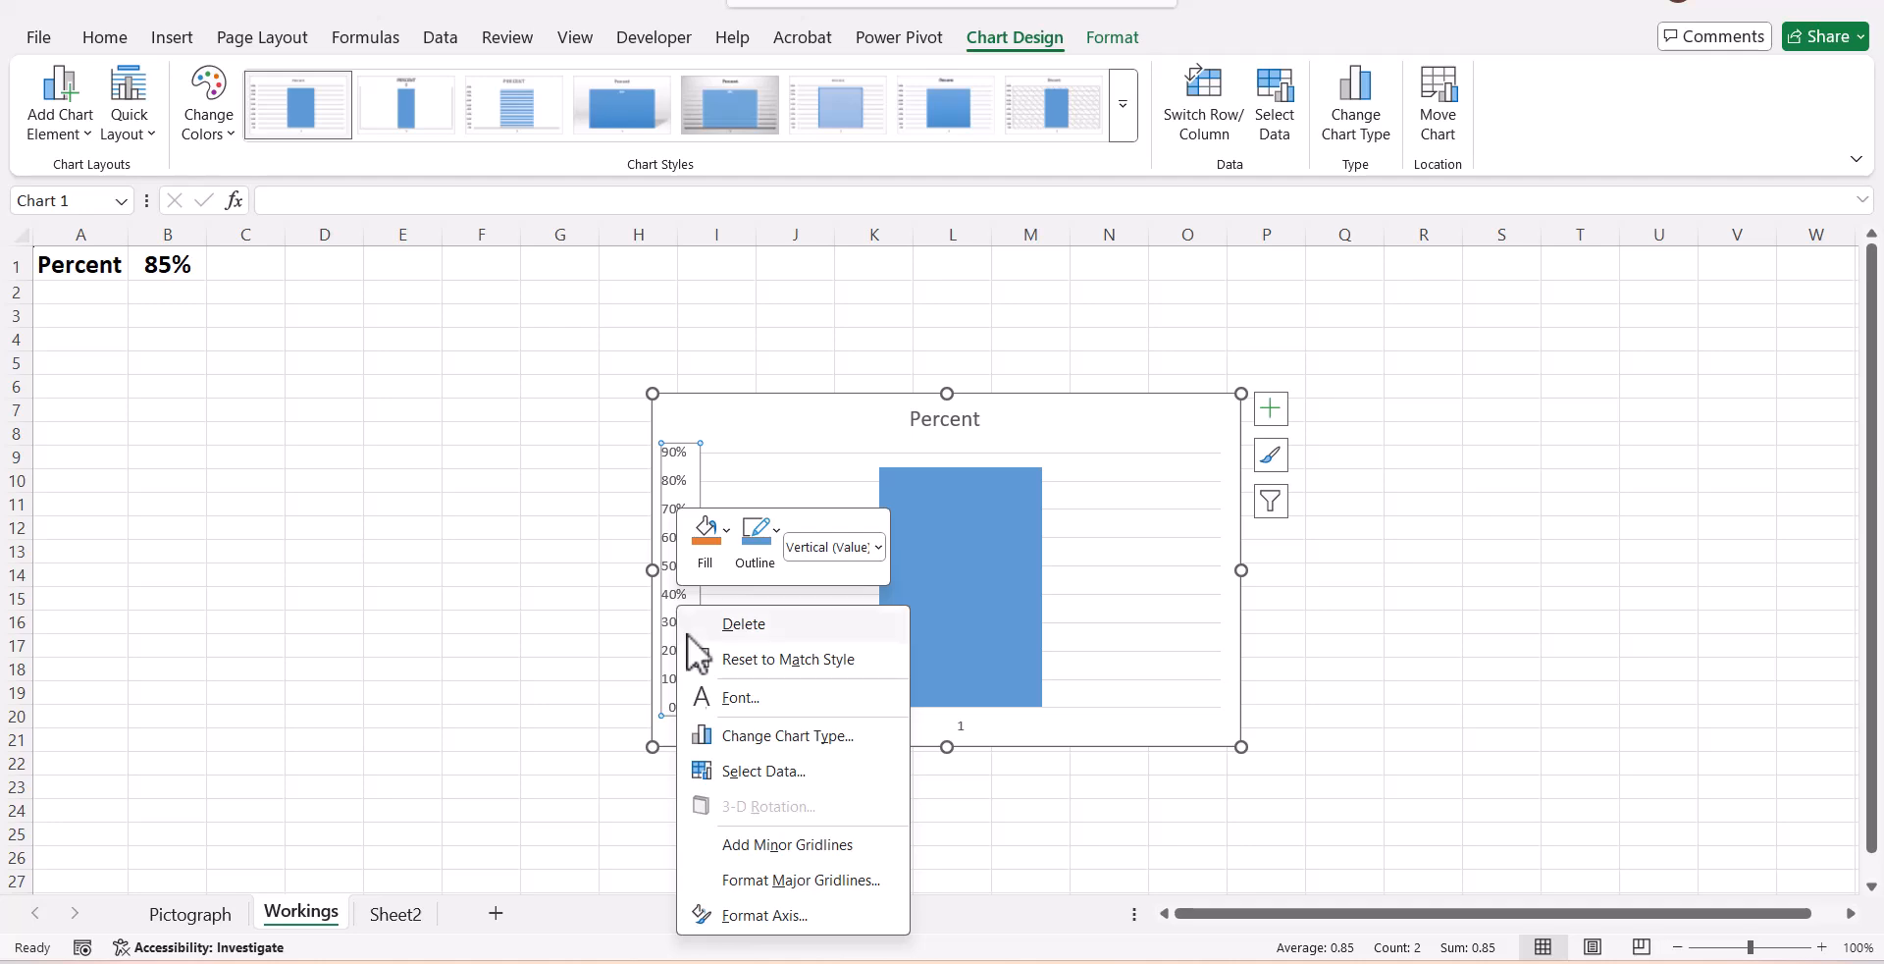
{"action": "left_click", "coordinate": [783, 916]}
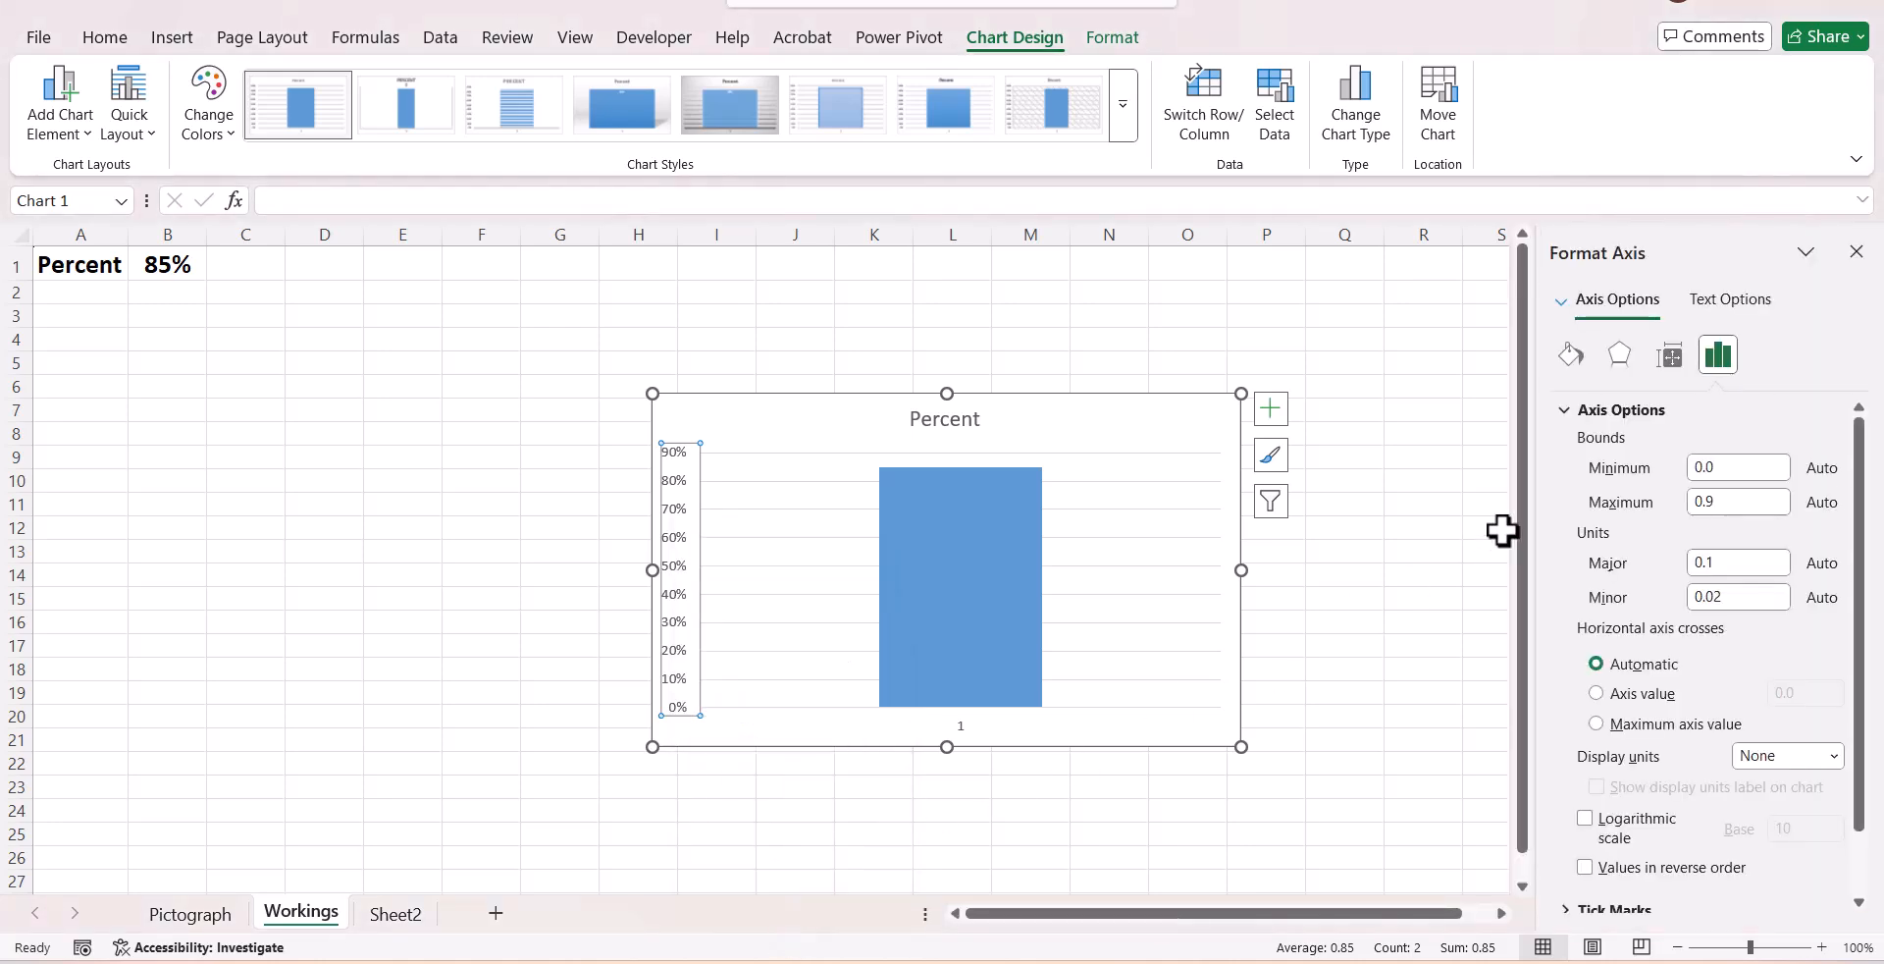
{"action": "left_click_drag", "start_coordinate": [1729, 462], "coordinate": [1679, 514]}
{"action": "key", "text": "Return"}
{"action": "type", "text": "1"}
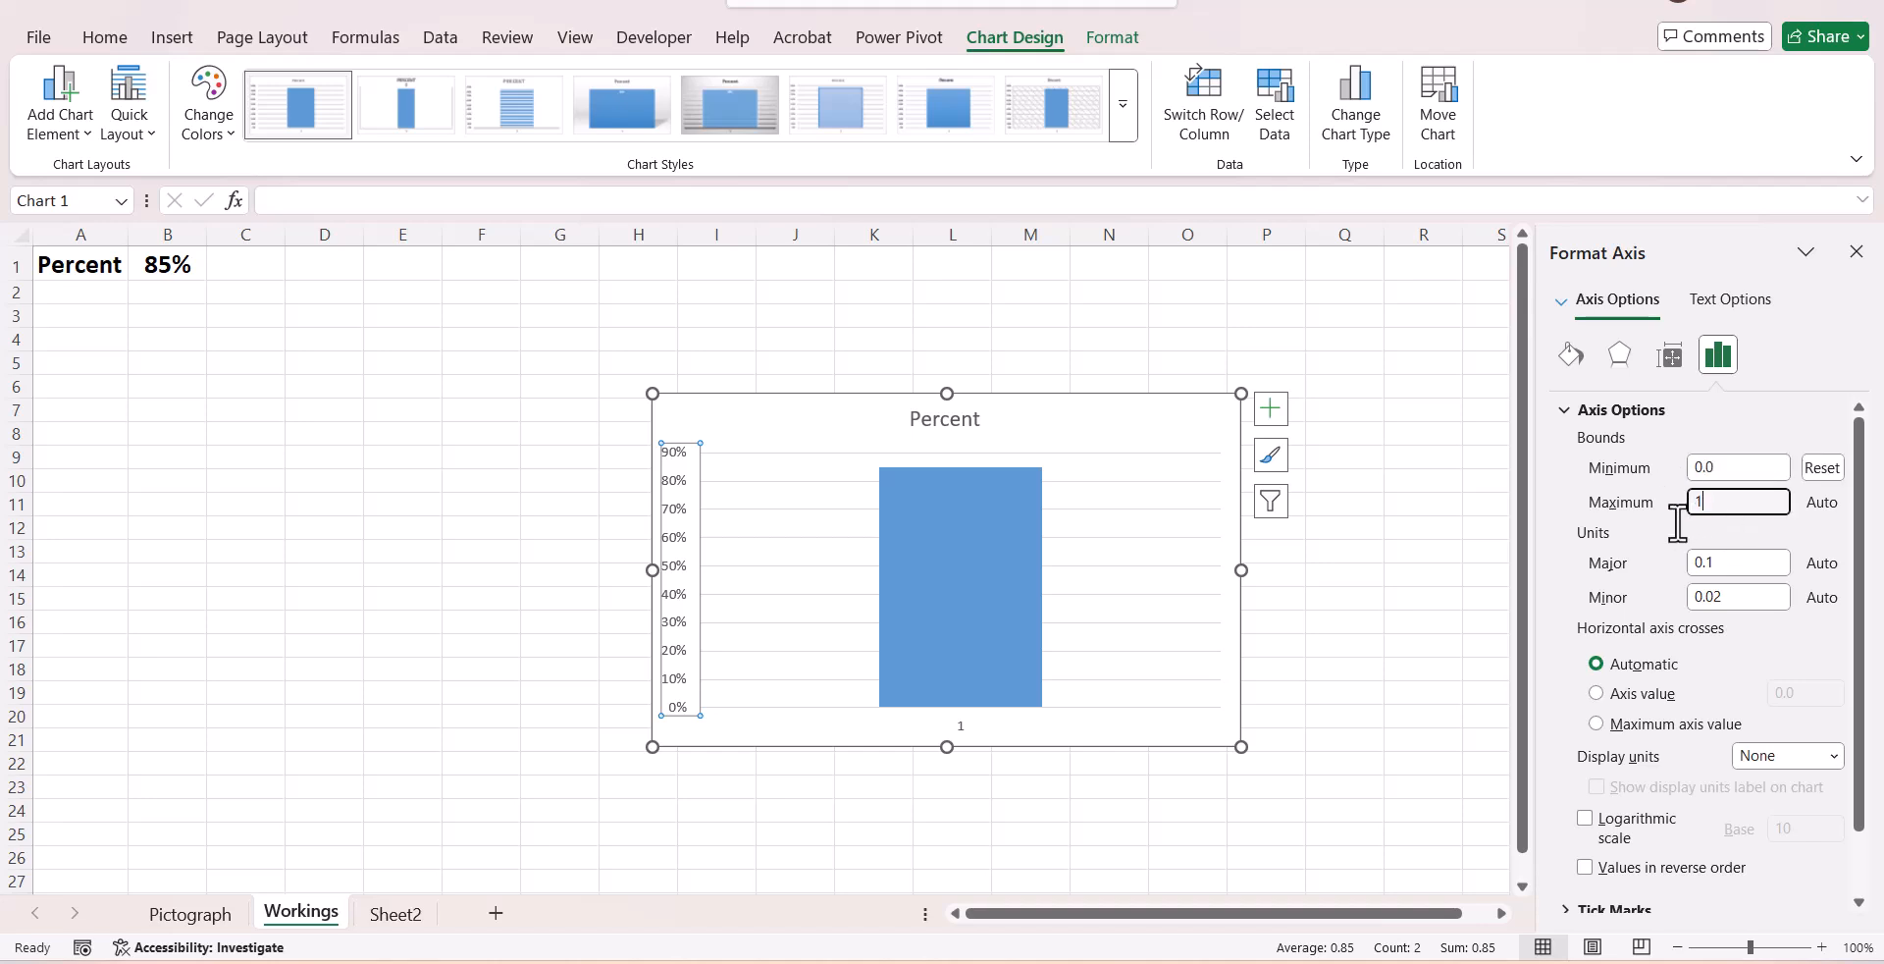
{"action": "key", "text": "Return"}
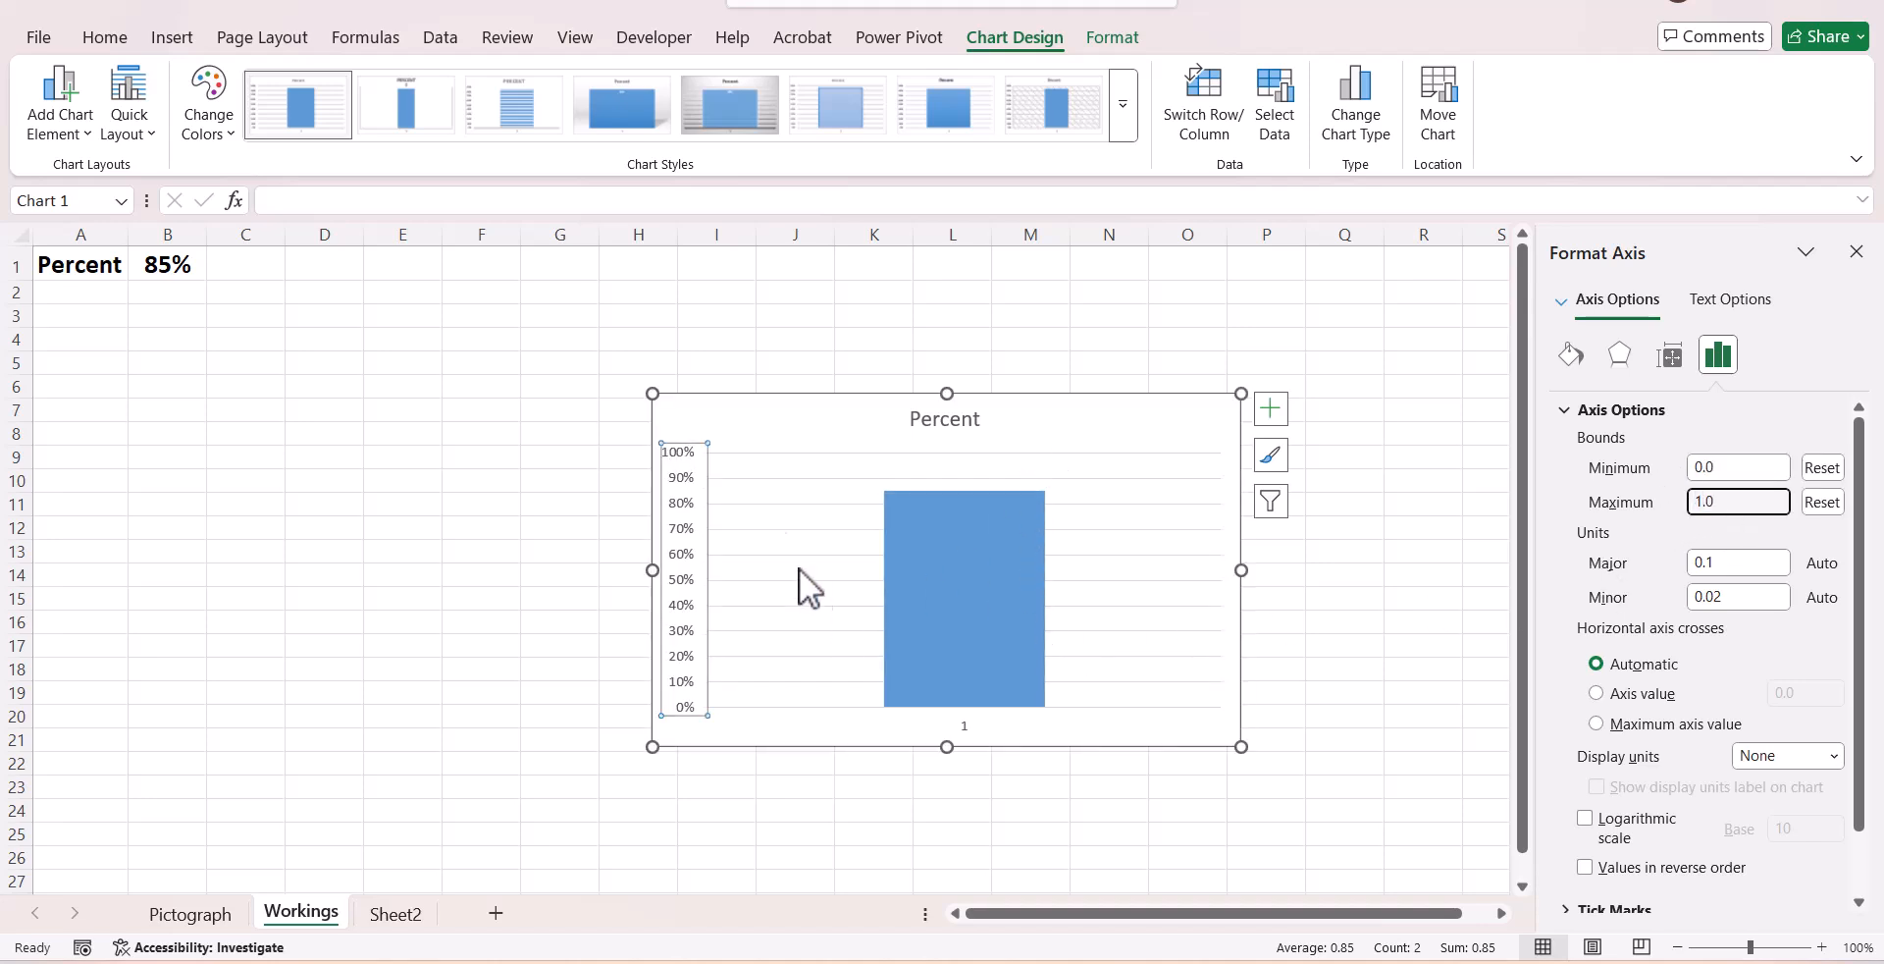
- Delete the chart's gridlines, vertical axis, title and horizontal axis, leaving only the column
{"action": "left_click", "coordinate": [750, 504]}
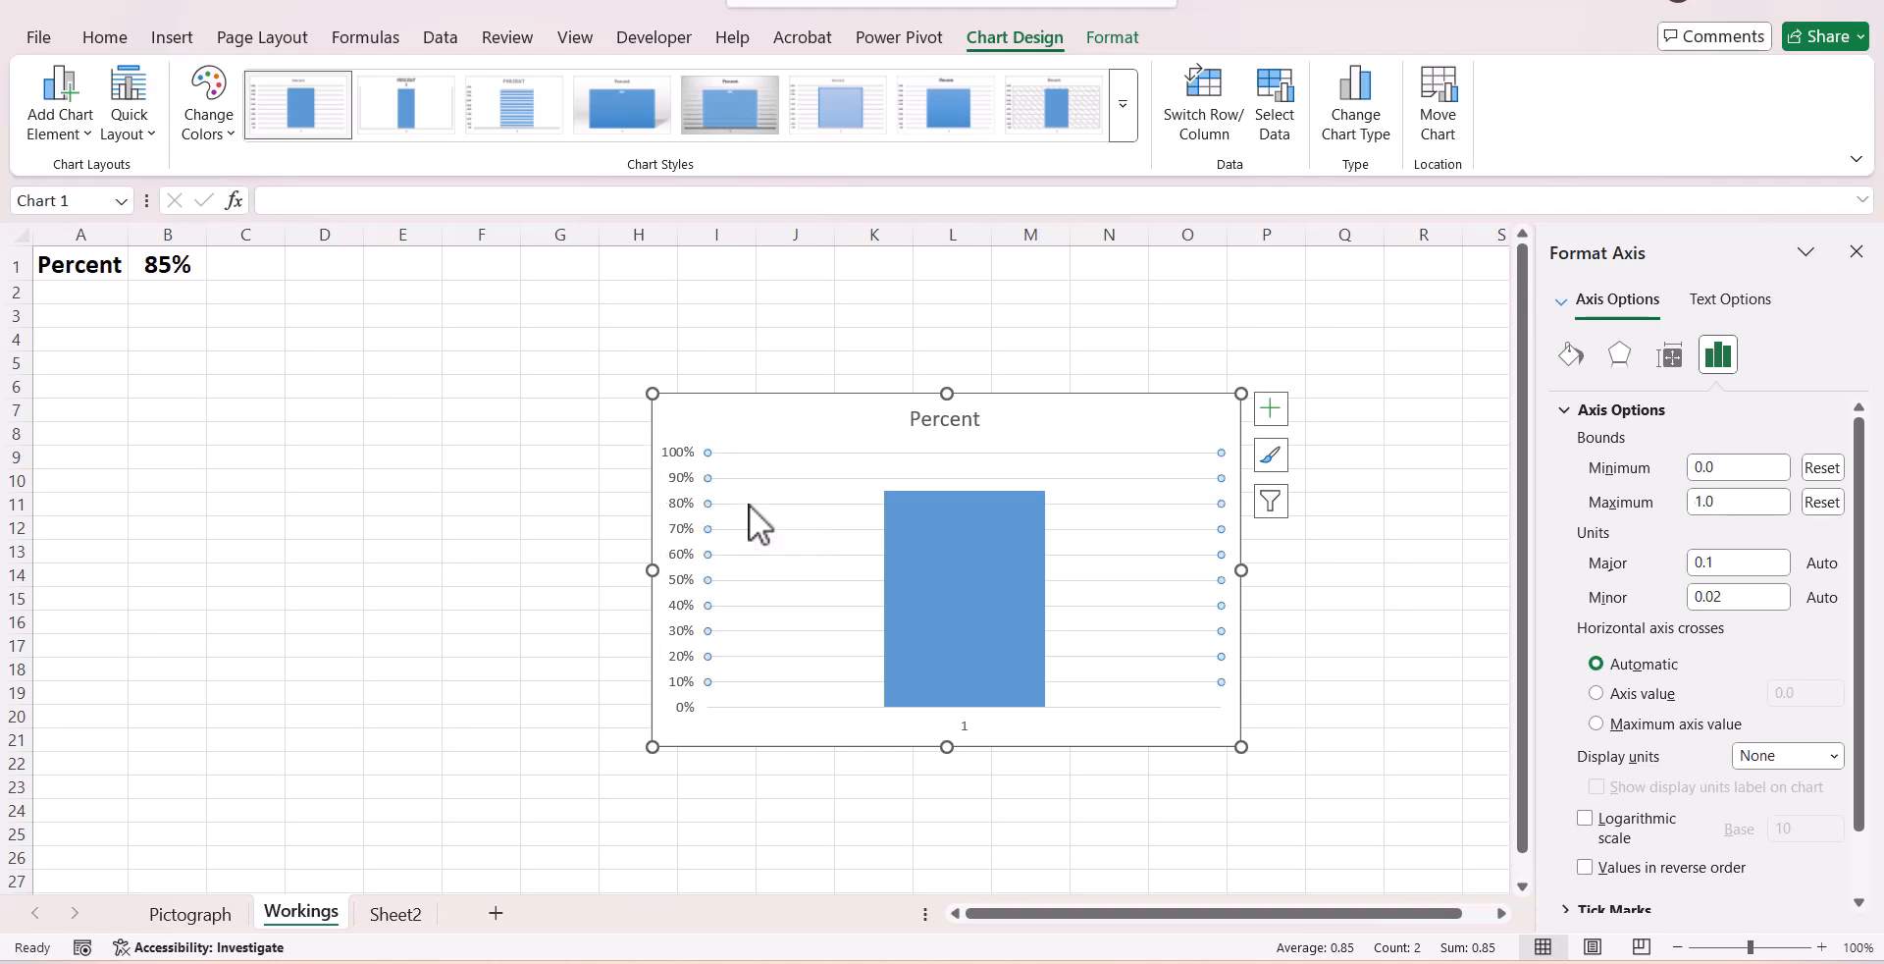
{"action": "key", "text": "Delete"}
{"action": "left_click", "coordinate": [691, 528]}
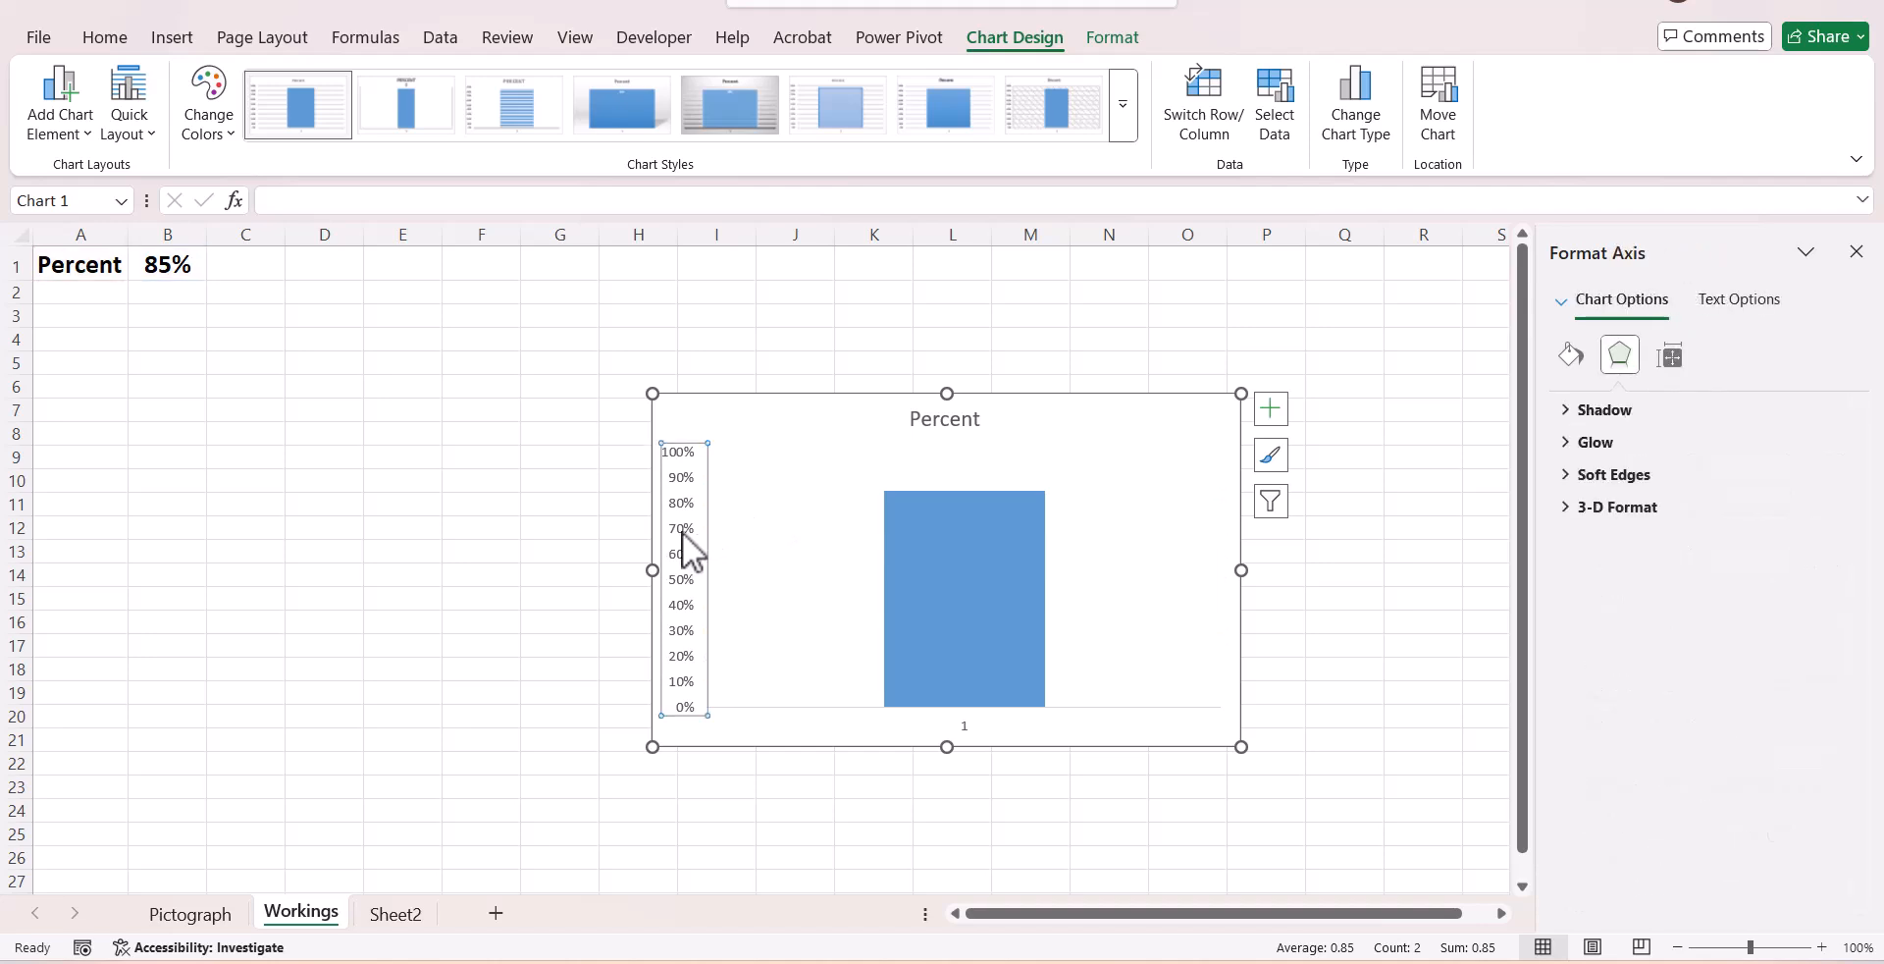
{"action": "key", "text": "Delete"}
{"action": "left_click", "coordinate": [923, 434]}
{"action": "key", "text": "Delete"}
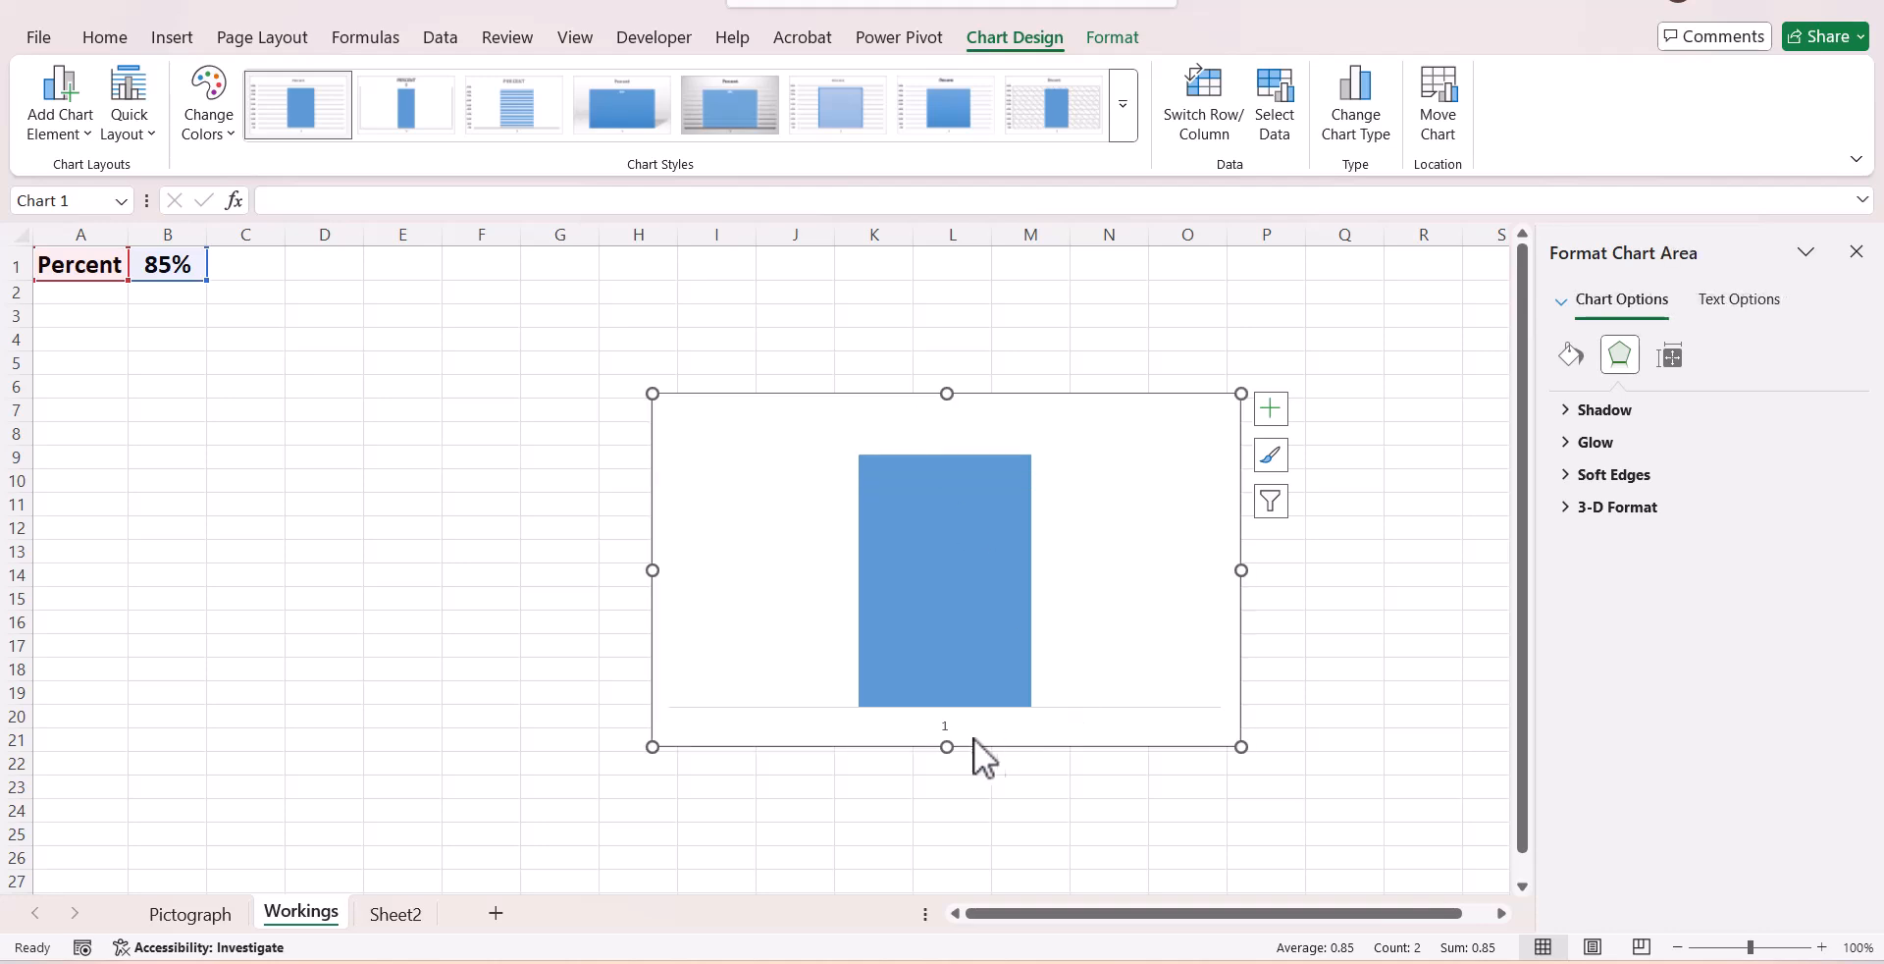
{"action": "left_click", "coordinate": [950, 739]}
{"action": "key", "text": "Delete"}
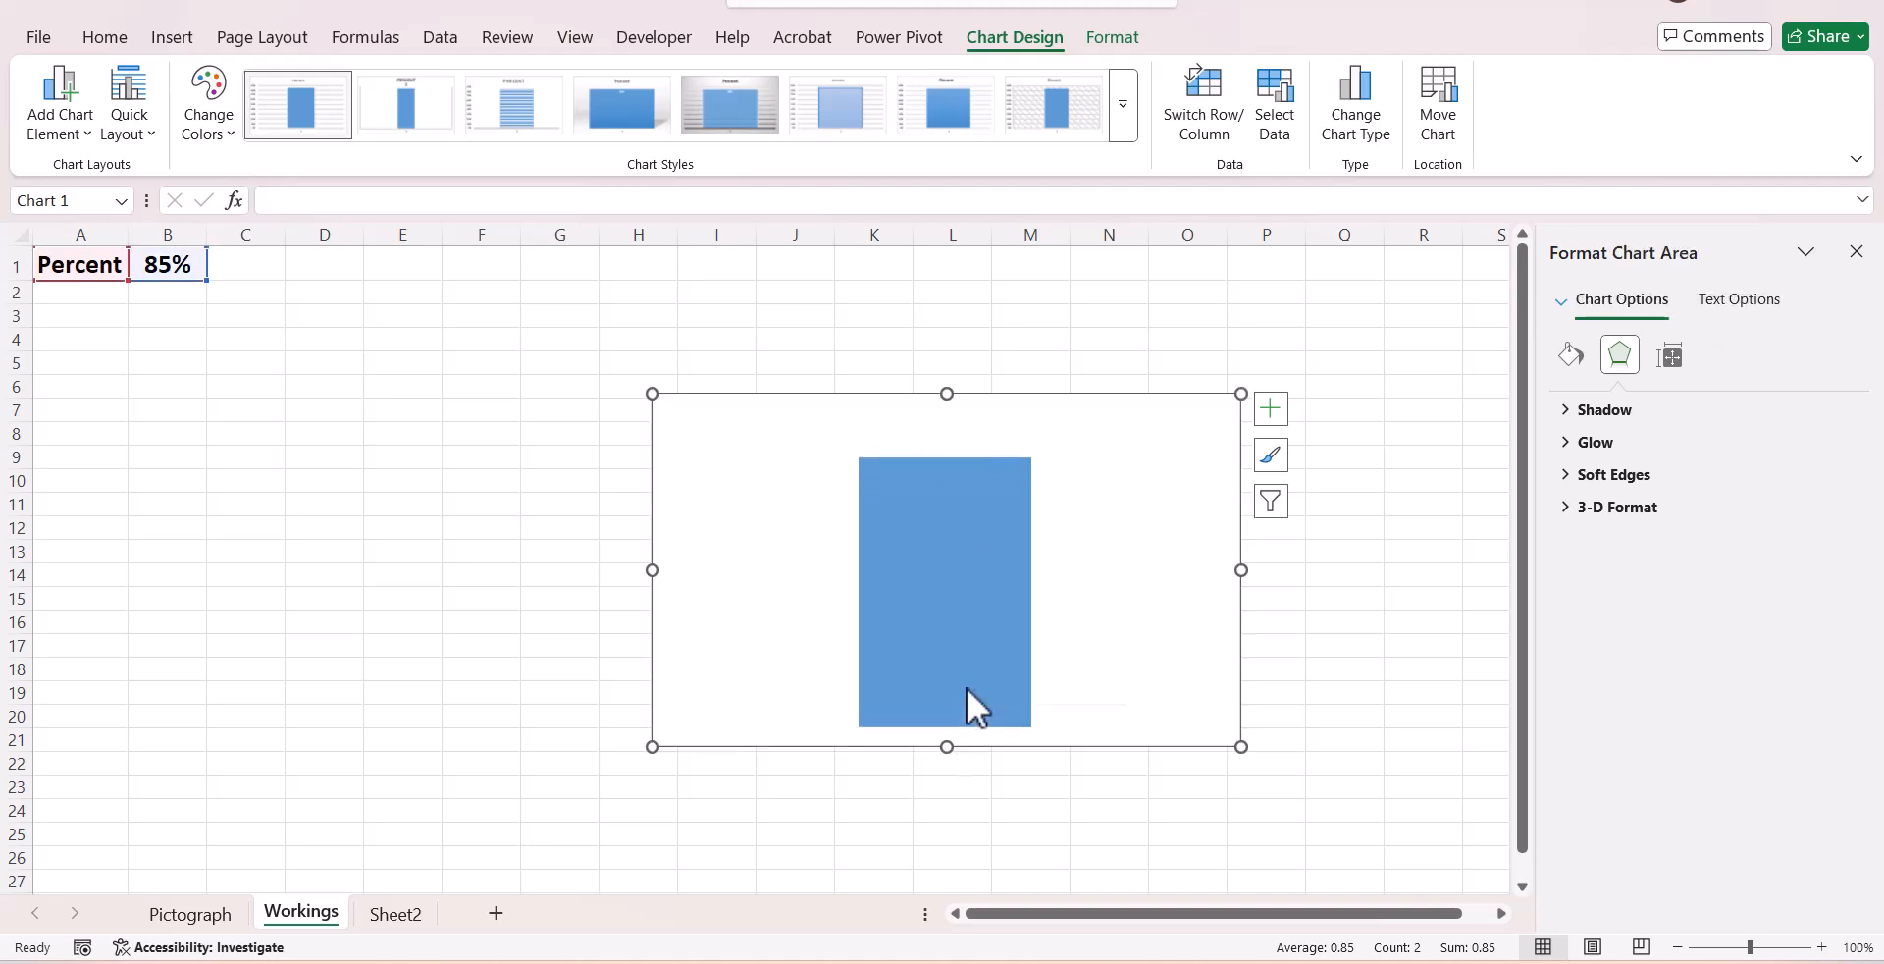
- Set the gap width of the Percent series to 0% in the data series formatting
{"action": "right_click", "coordinate": [970, 676]}
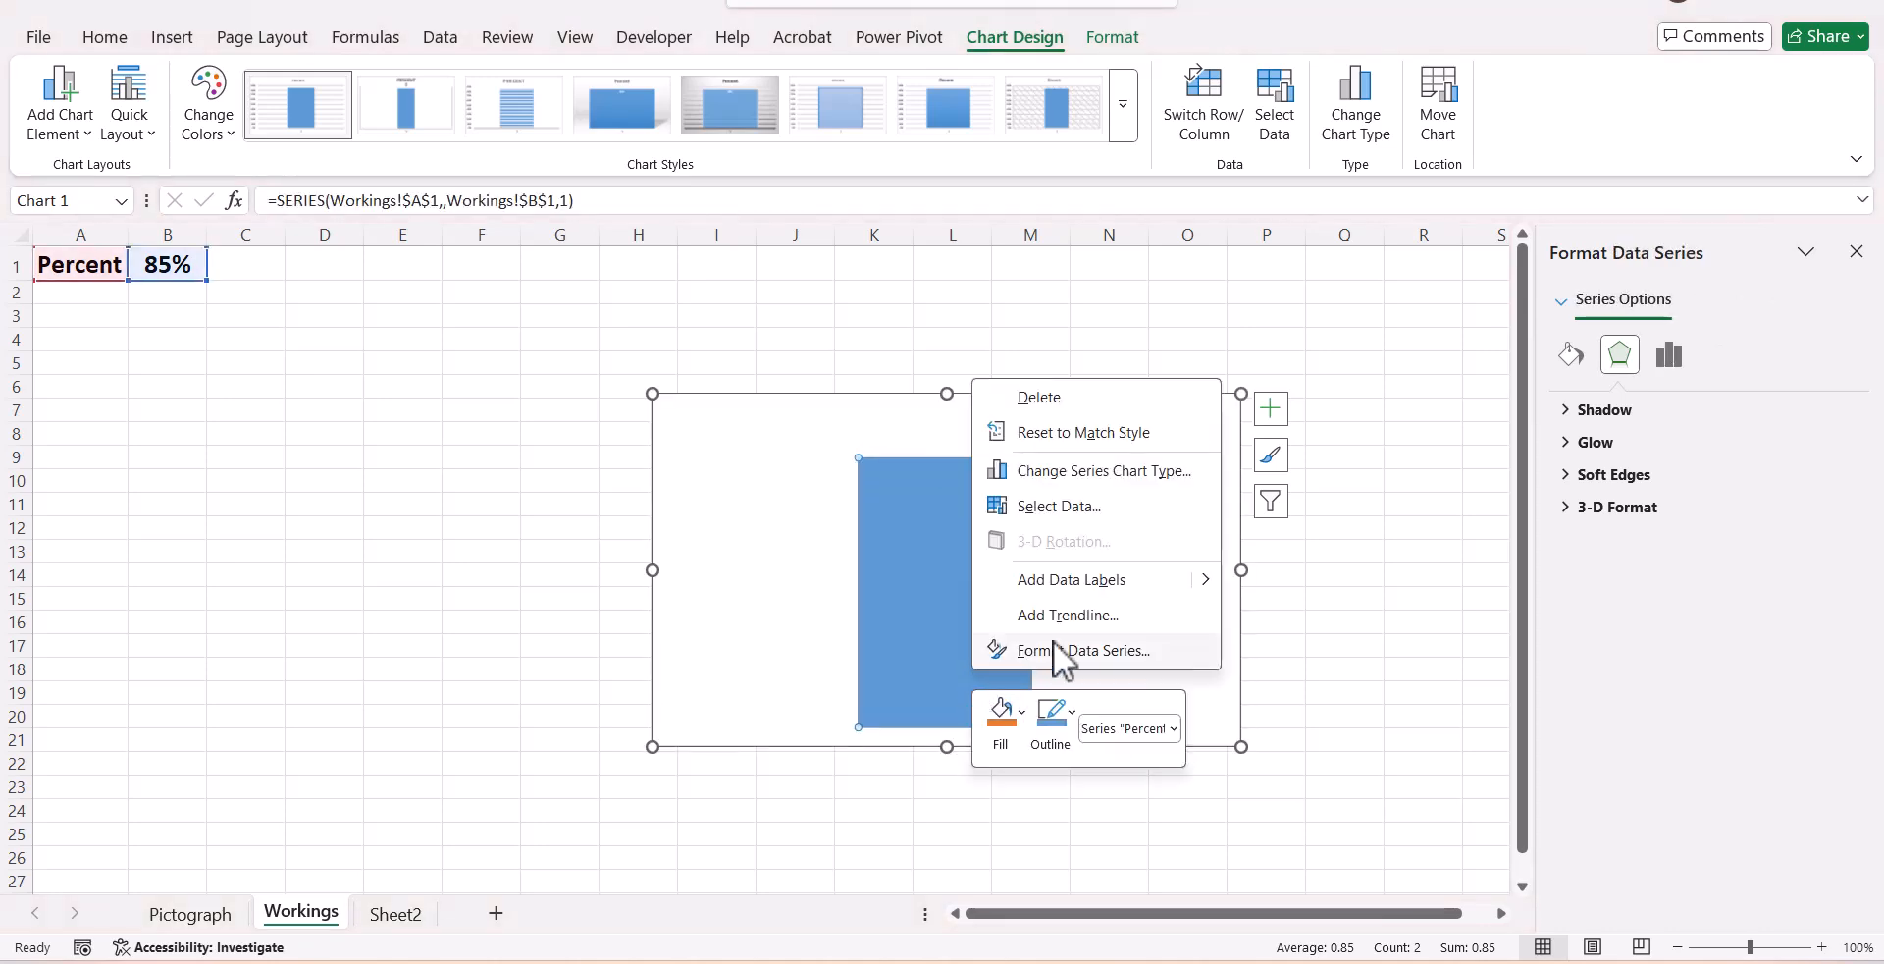
{"action": "left_click", "coordinate": [1053, 643]}
{"action": "left_click_drag", "start_coordinate": [1706, 563], "coordinate": [1677, 569]}
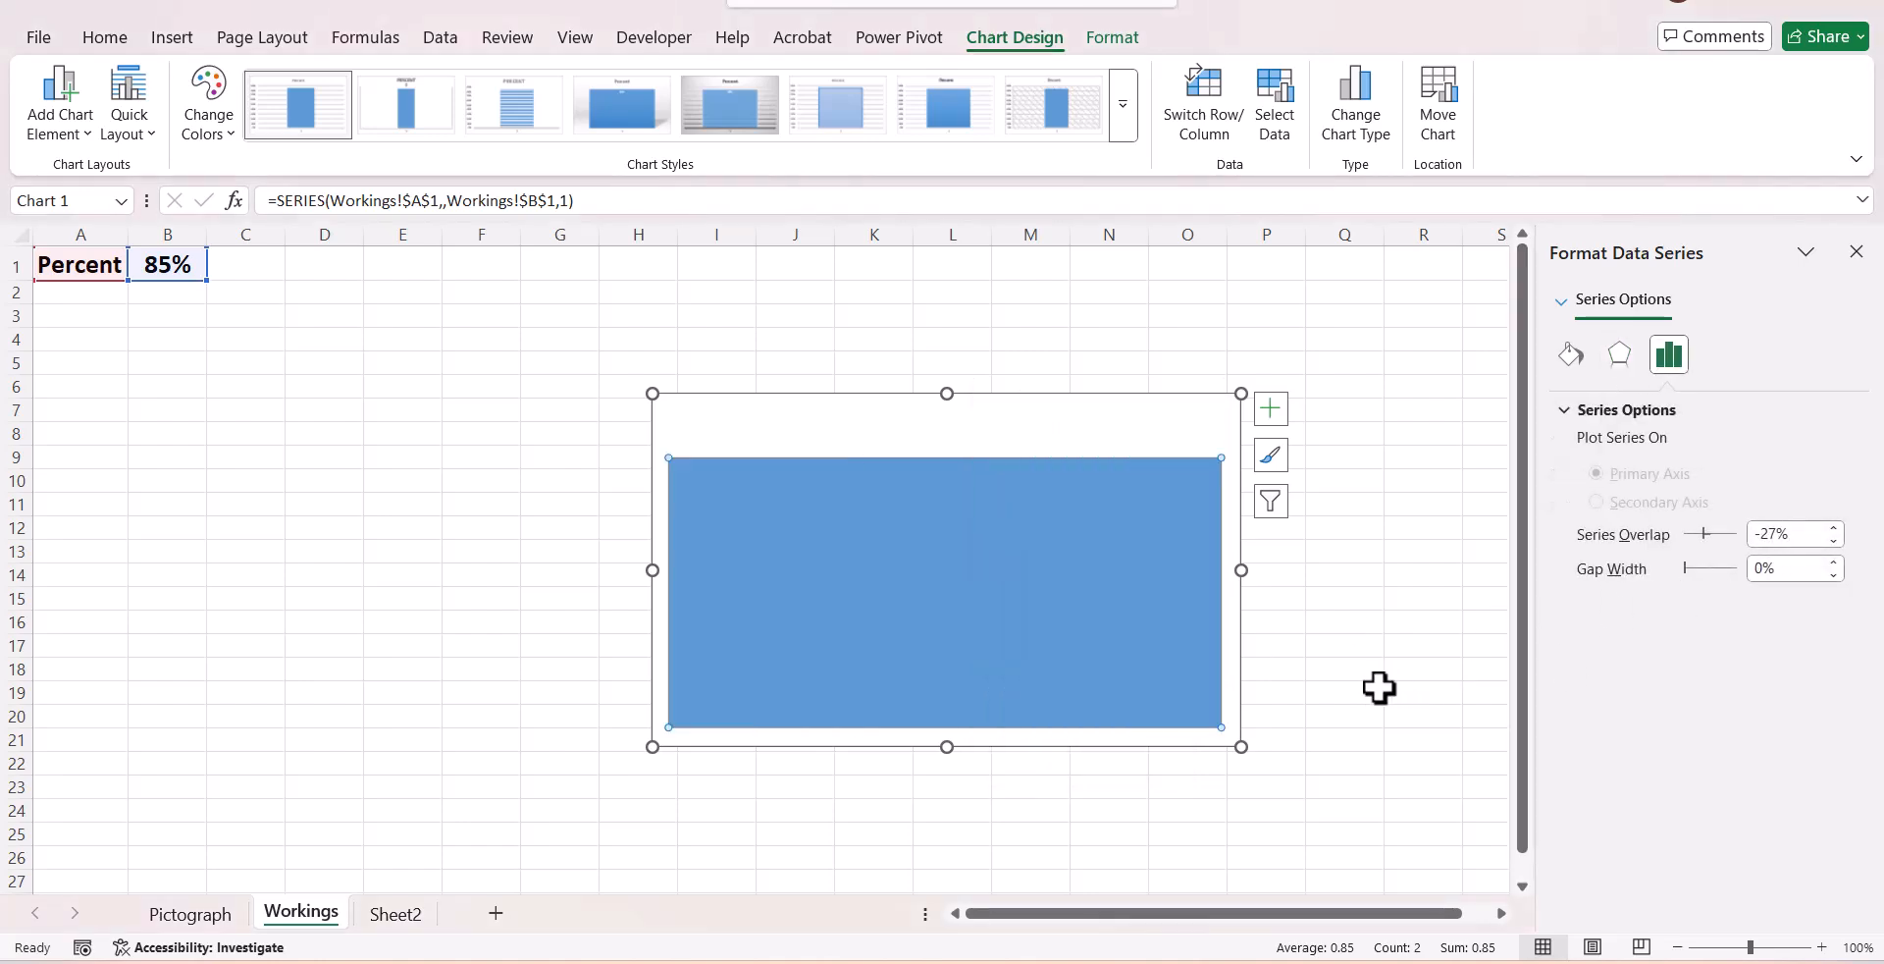
{"action": "left_click", "coordinate": [1037, 316]}
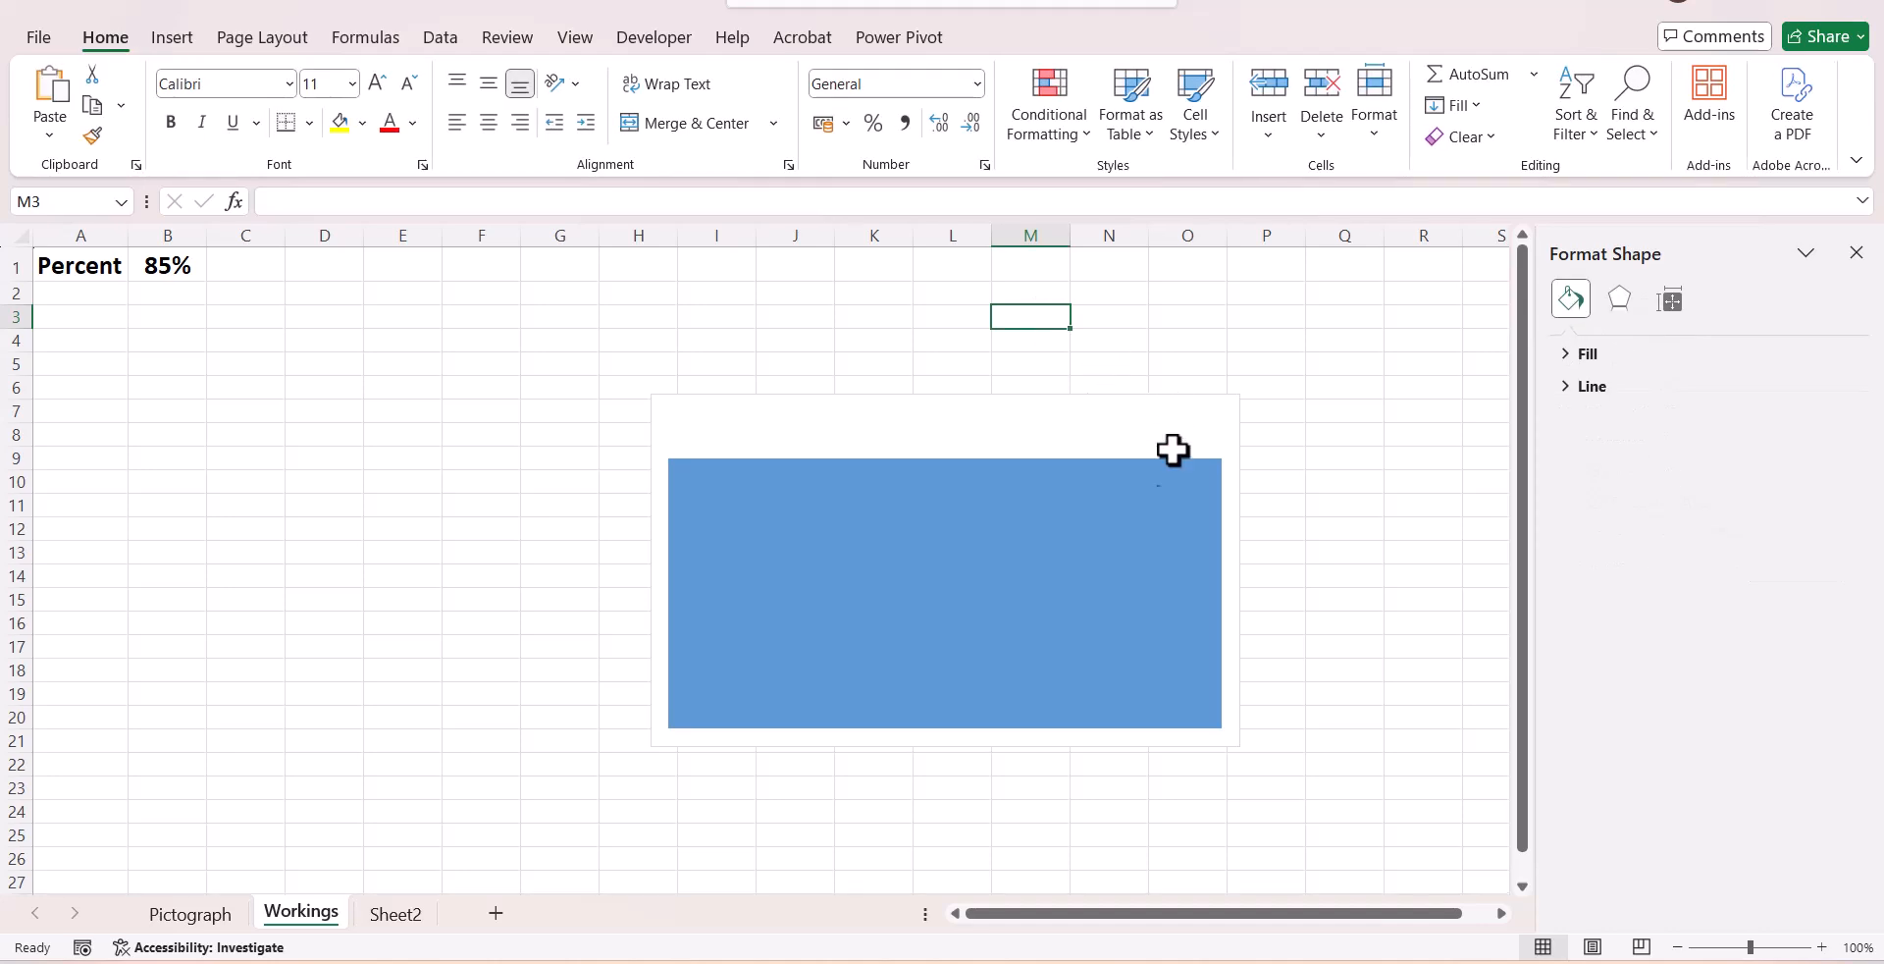
- Move the chart up beside the data and resize it narrower and taller to span about columns E to K, rows 2 to 24
{"action": "left_click", "coordinate": [1133, 525]}
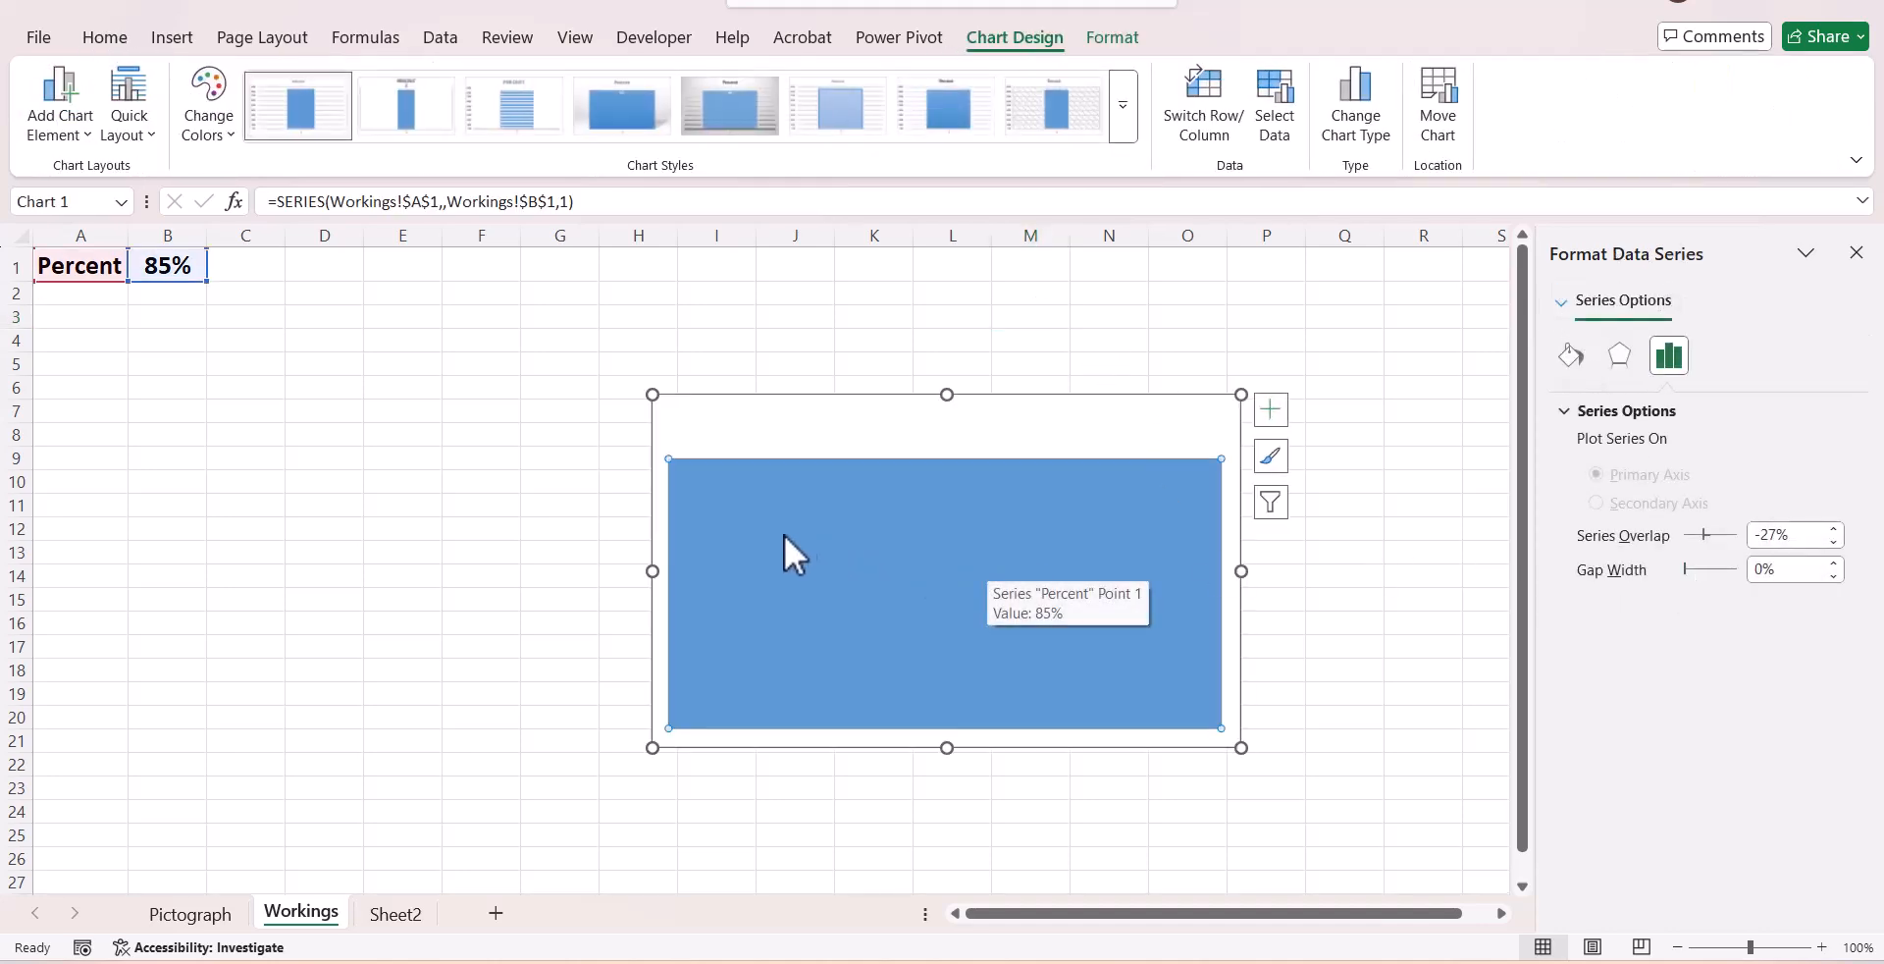
{"action": "left_click_drag", "start_coordinate": [875, 394], "coordinate": [618, 292]}
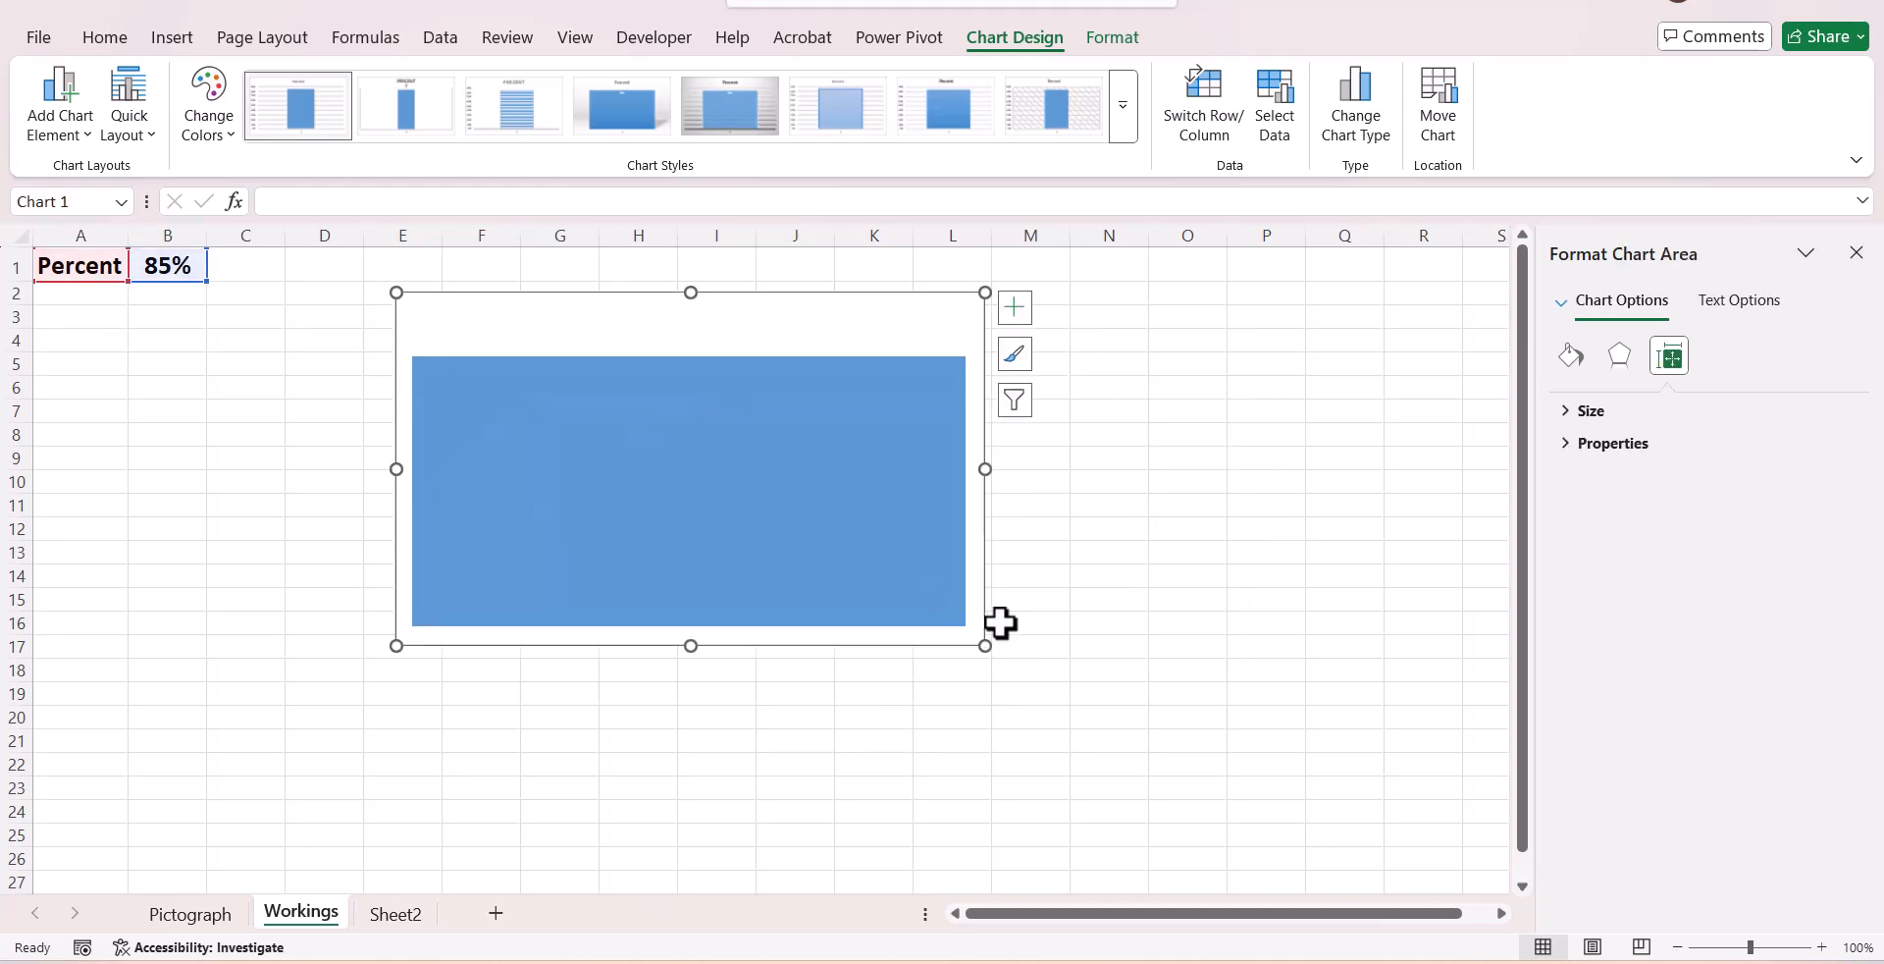
{"action": "left_click_drag", "start_coordinate": [984, 645], "coordinate": [896, 815]}
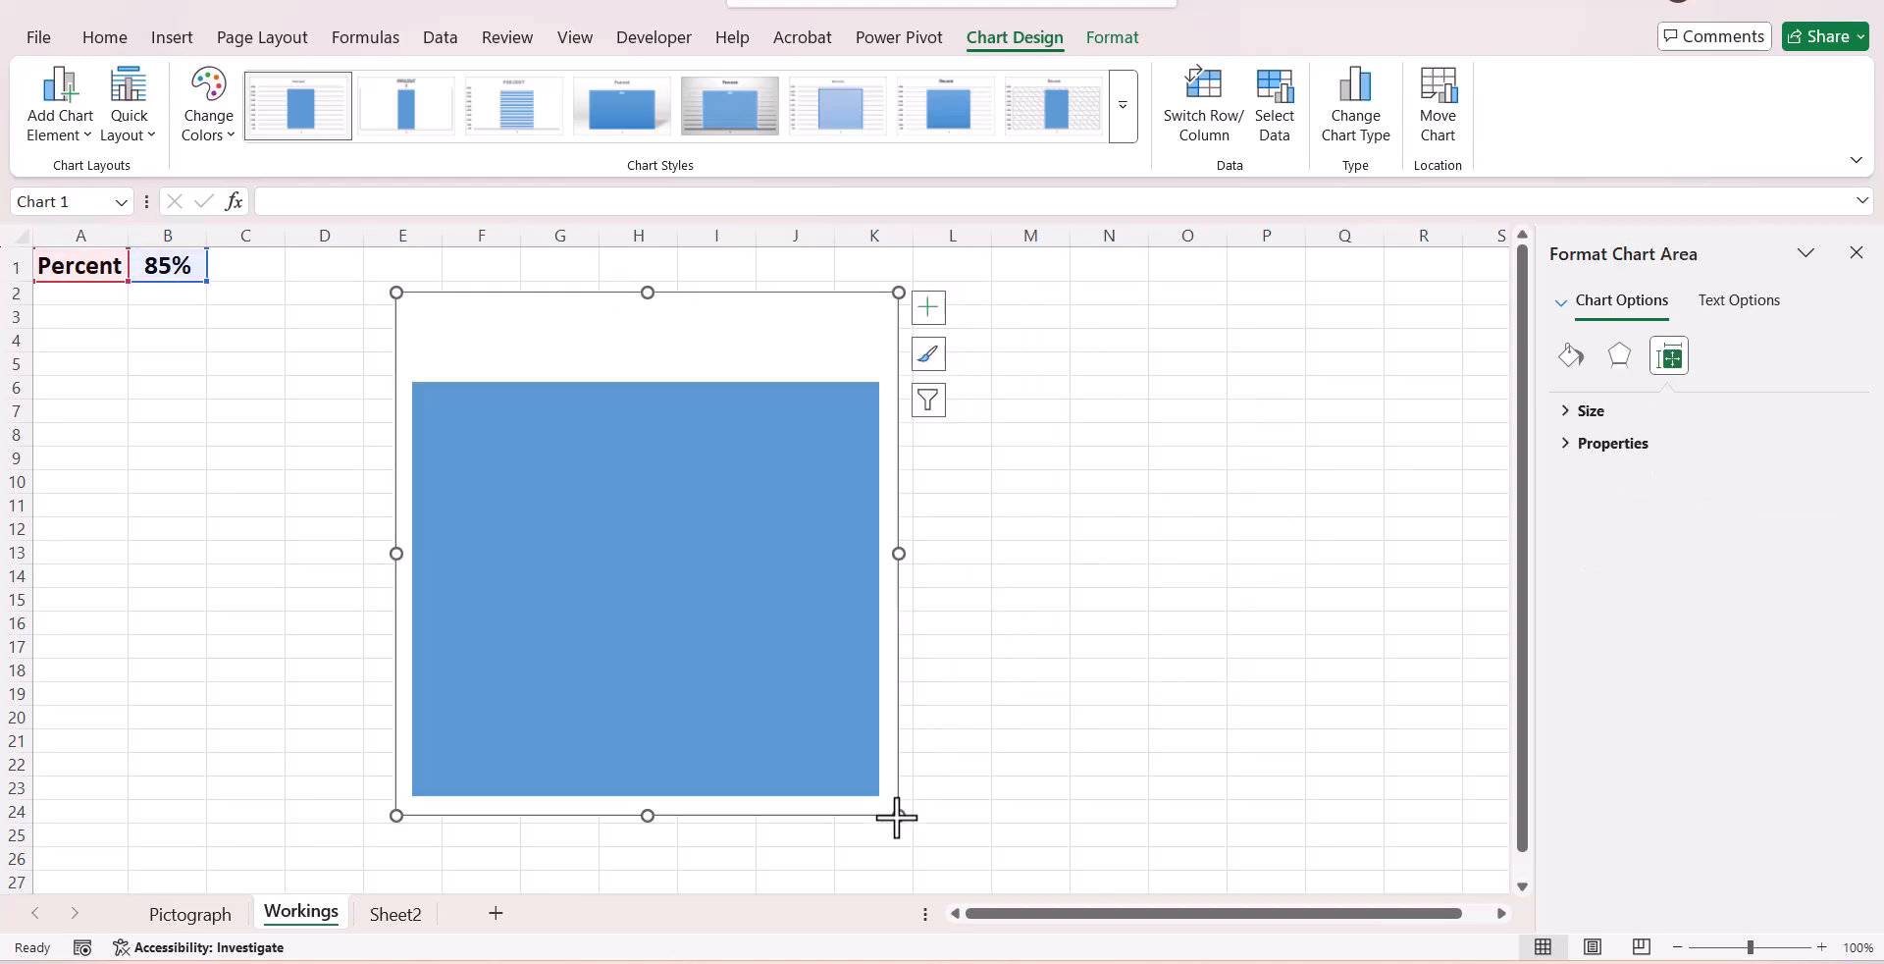
- Fill the Percent column of the chart with a solid magenta colour
{"action": "left_click", "coordinate": [633, 622]}
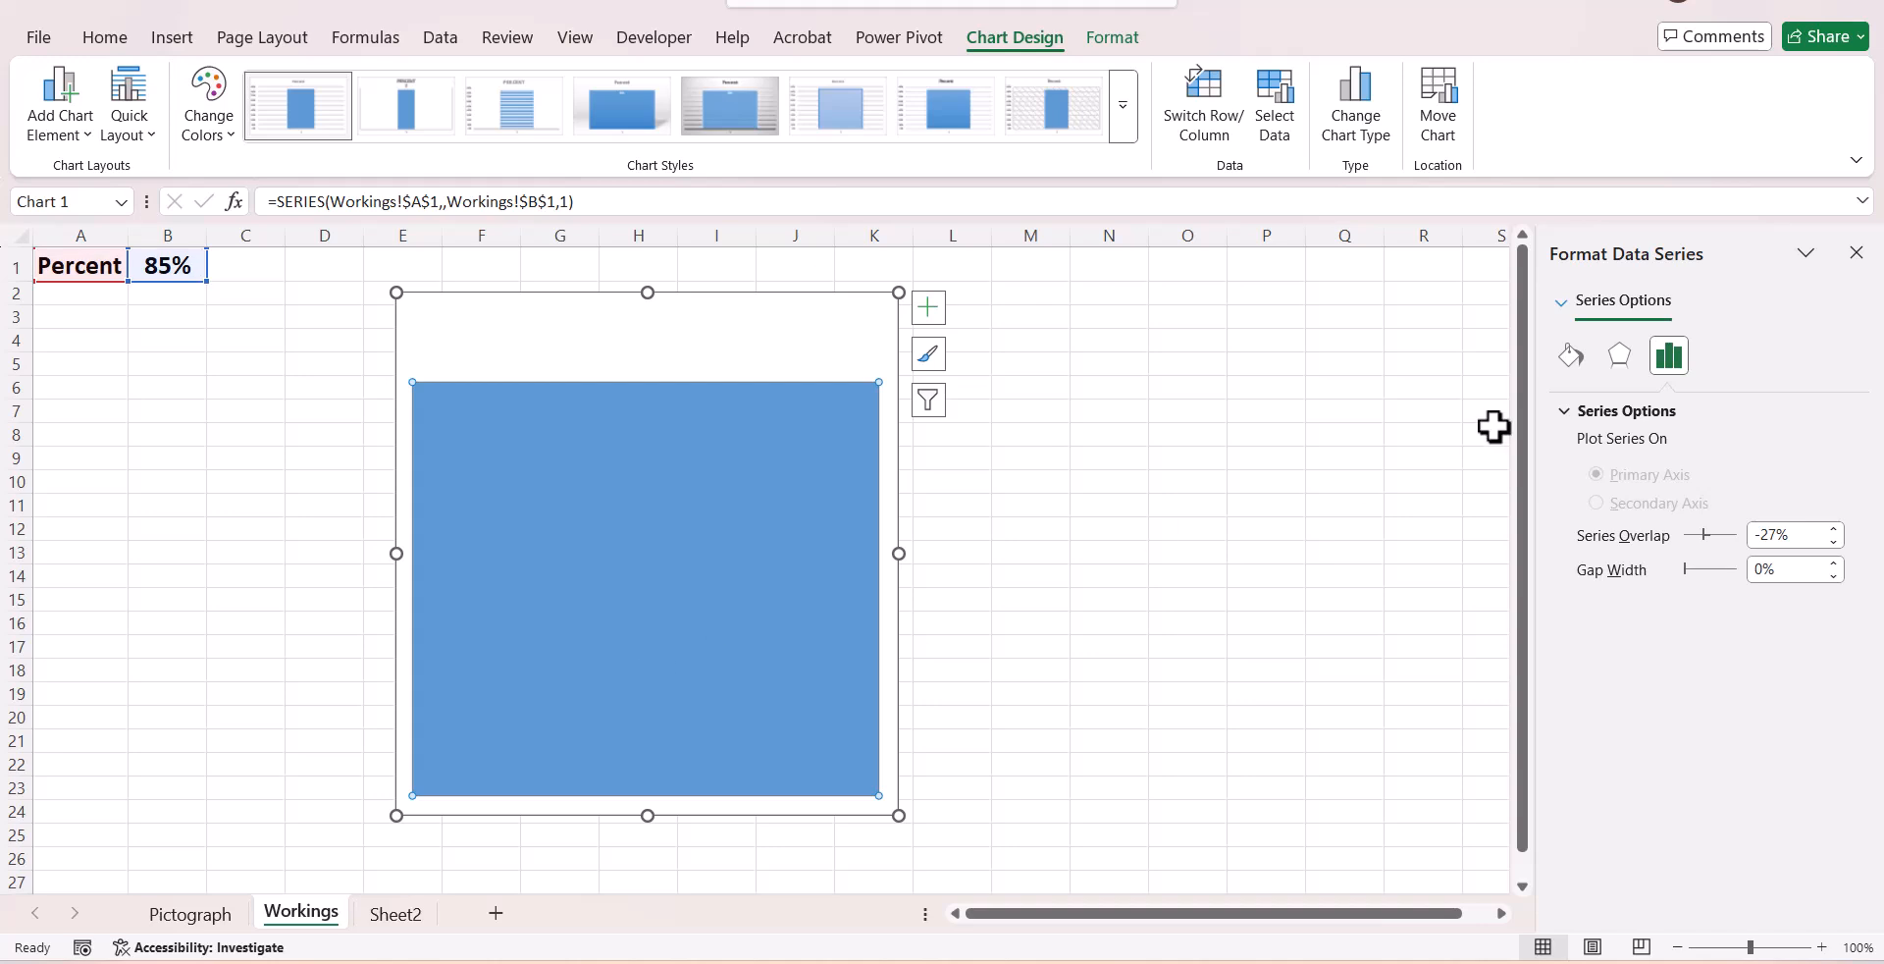
{"action": "left_click", "coordinate": [1571, 355]}
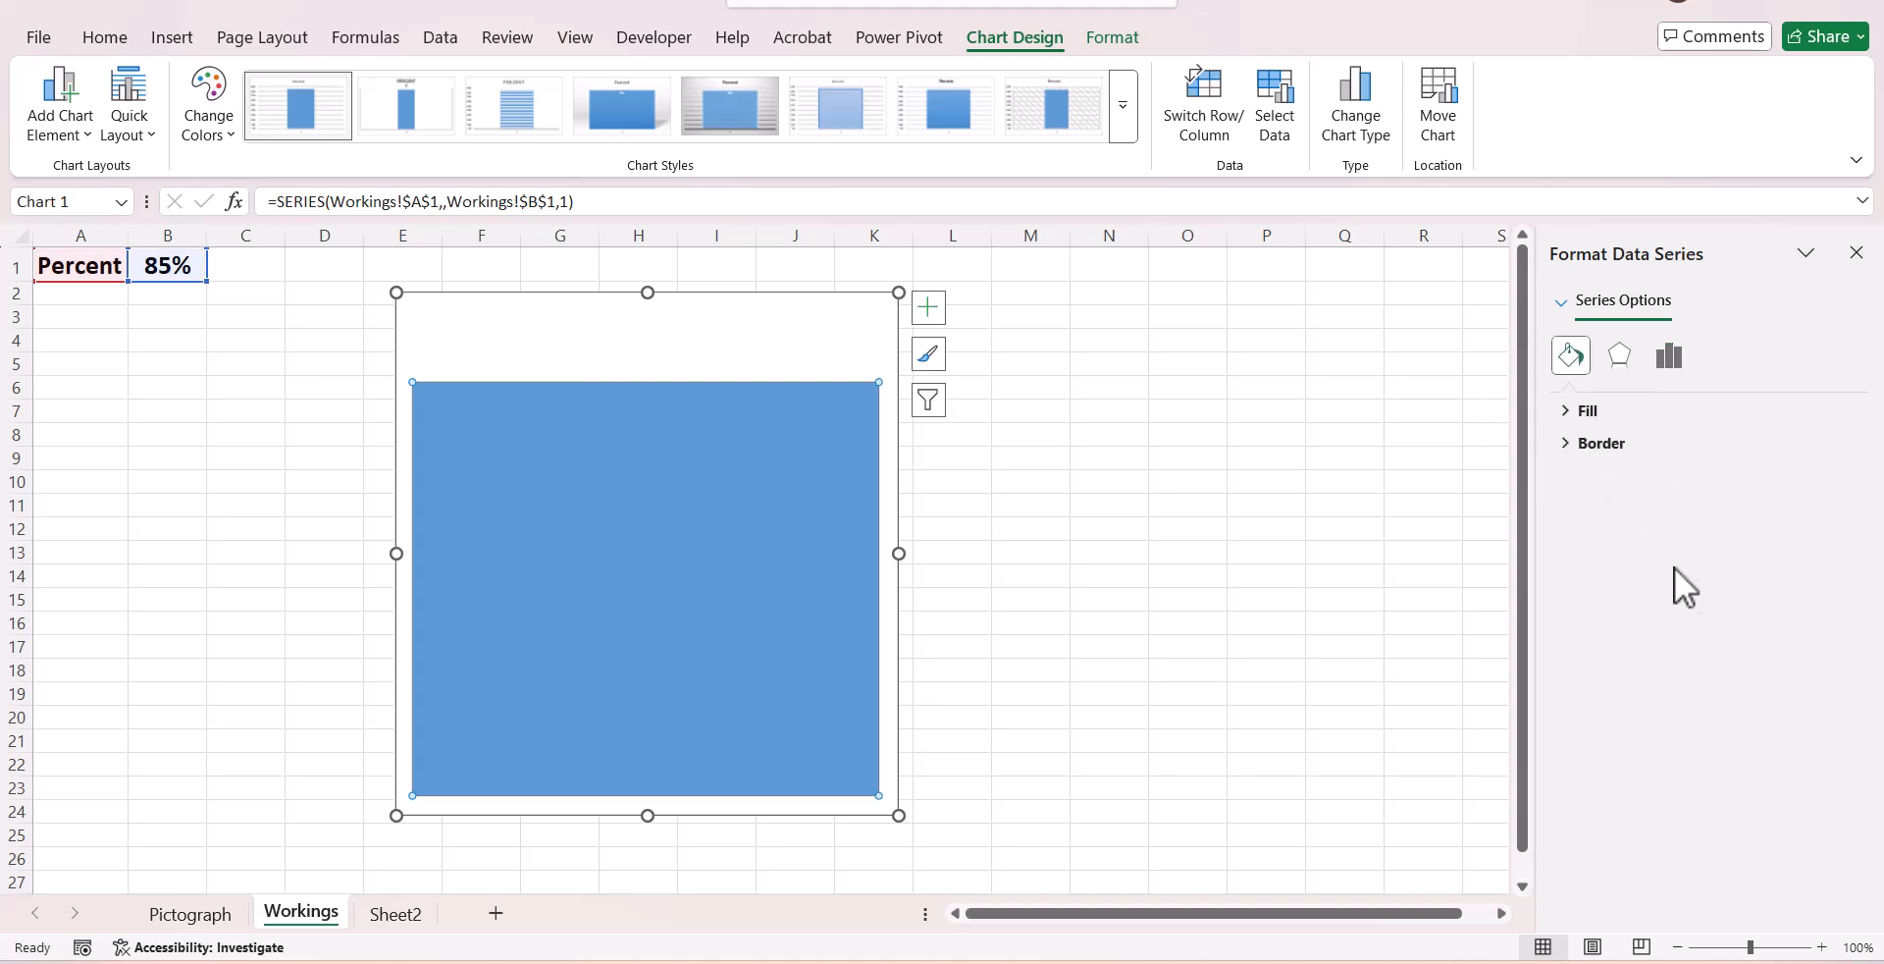
{"action": "left_click", "coordinate": [1573, 412]}
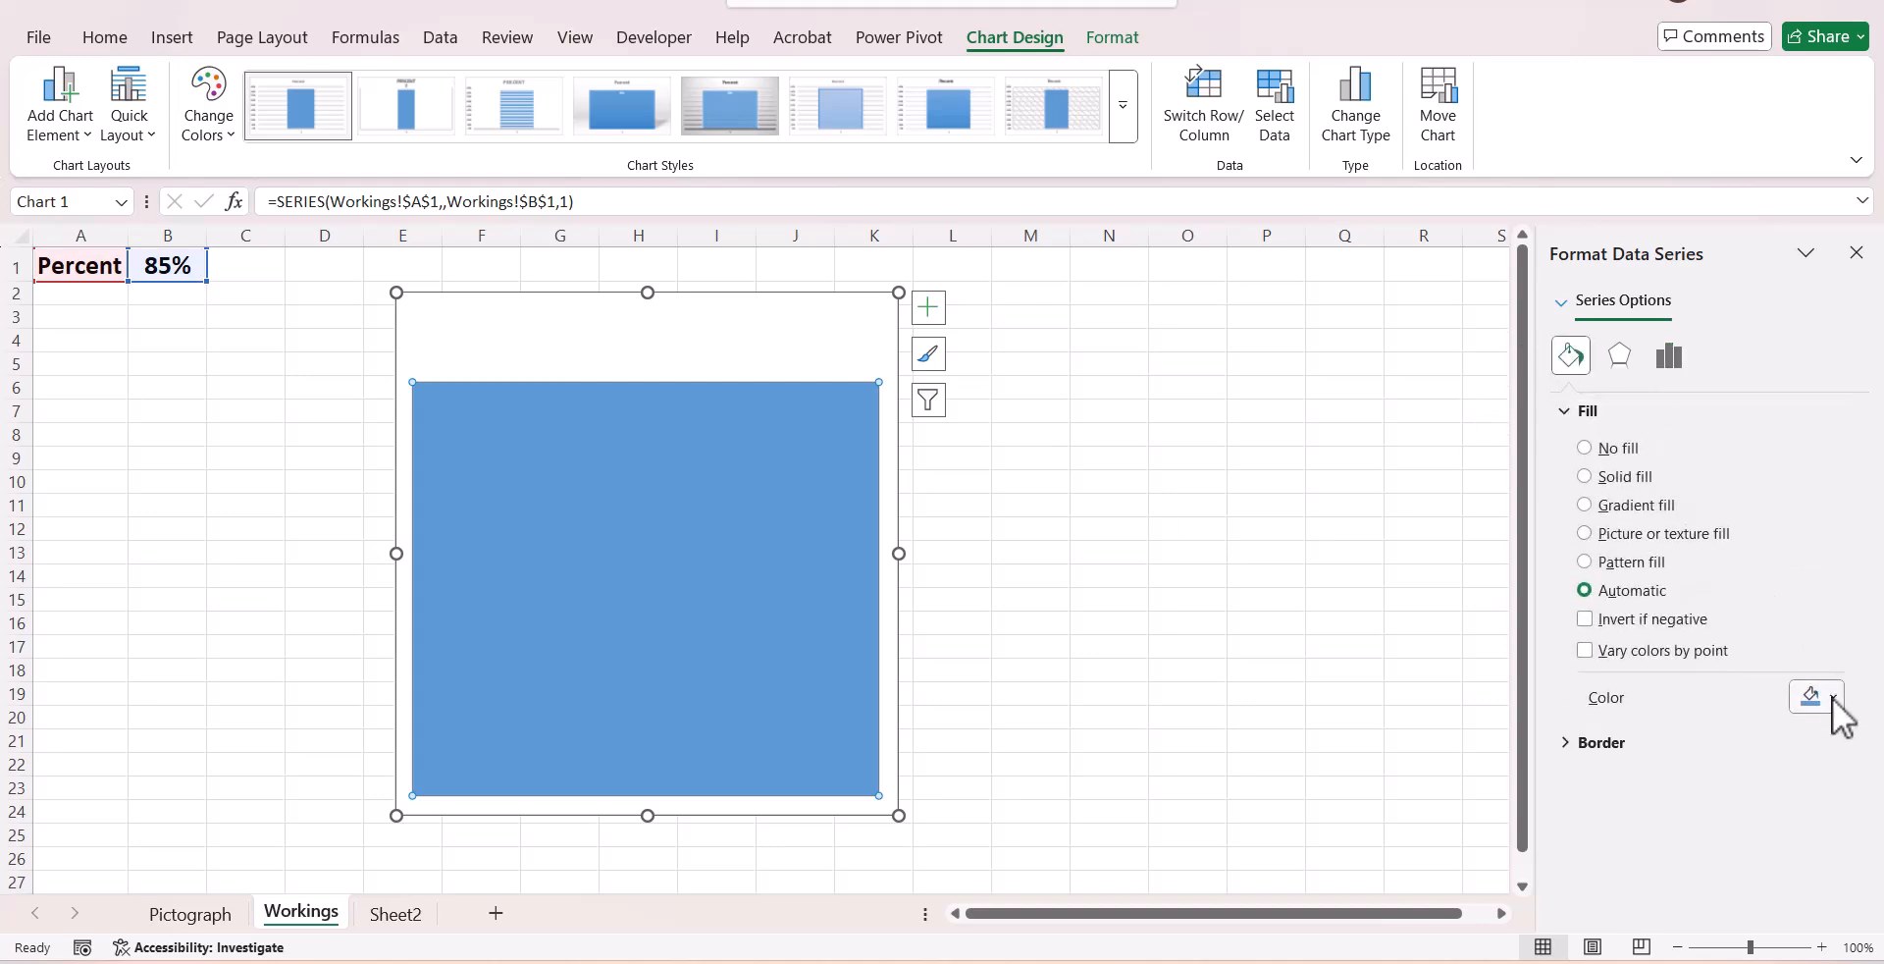
{"action": "left_click", "coordinate": [1831, 697]}
{"action": "left_click", "coordinate": [1628, 620]}
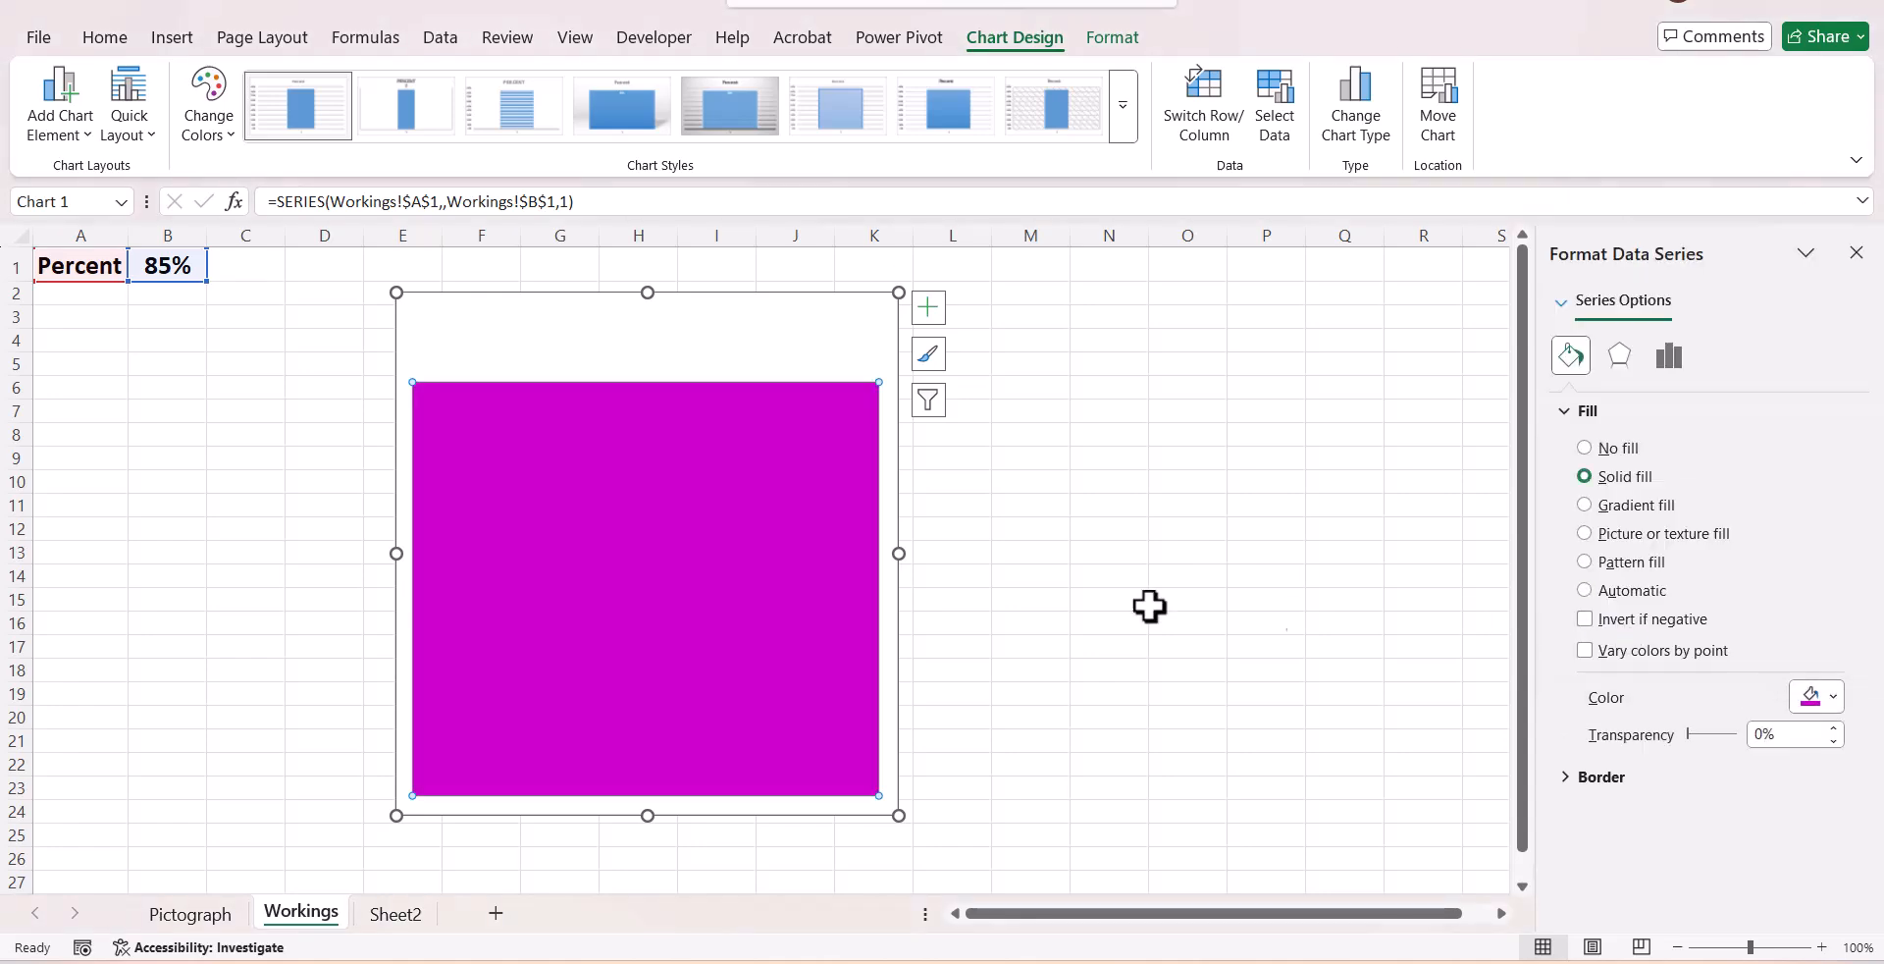
{"action": "left_click", "coordinate": [1080, 593]}
- Move the chart to about columns C to I, rows 4 to 26, and hide the worksheet gridlines
{"action": "left_click_drag", "start_coordinate": [685, 292], "coordinate": [522, 341]}
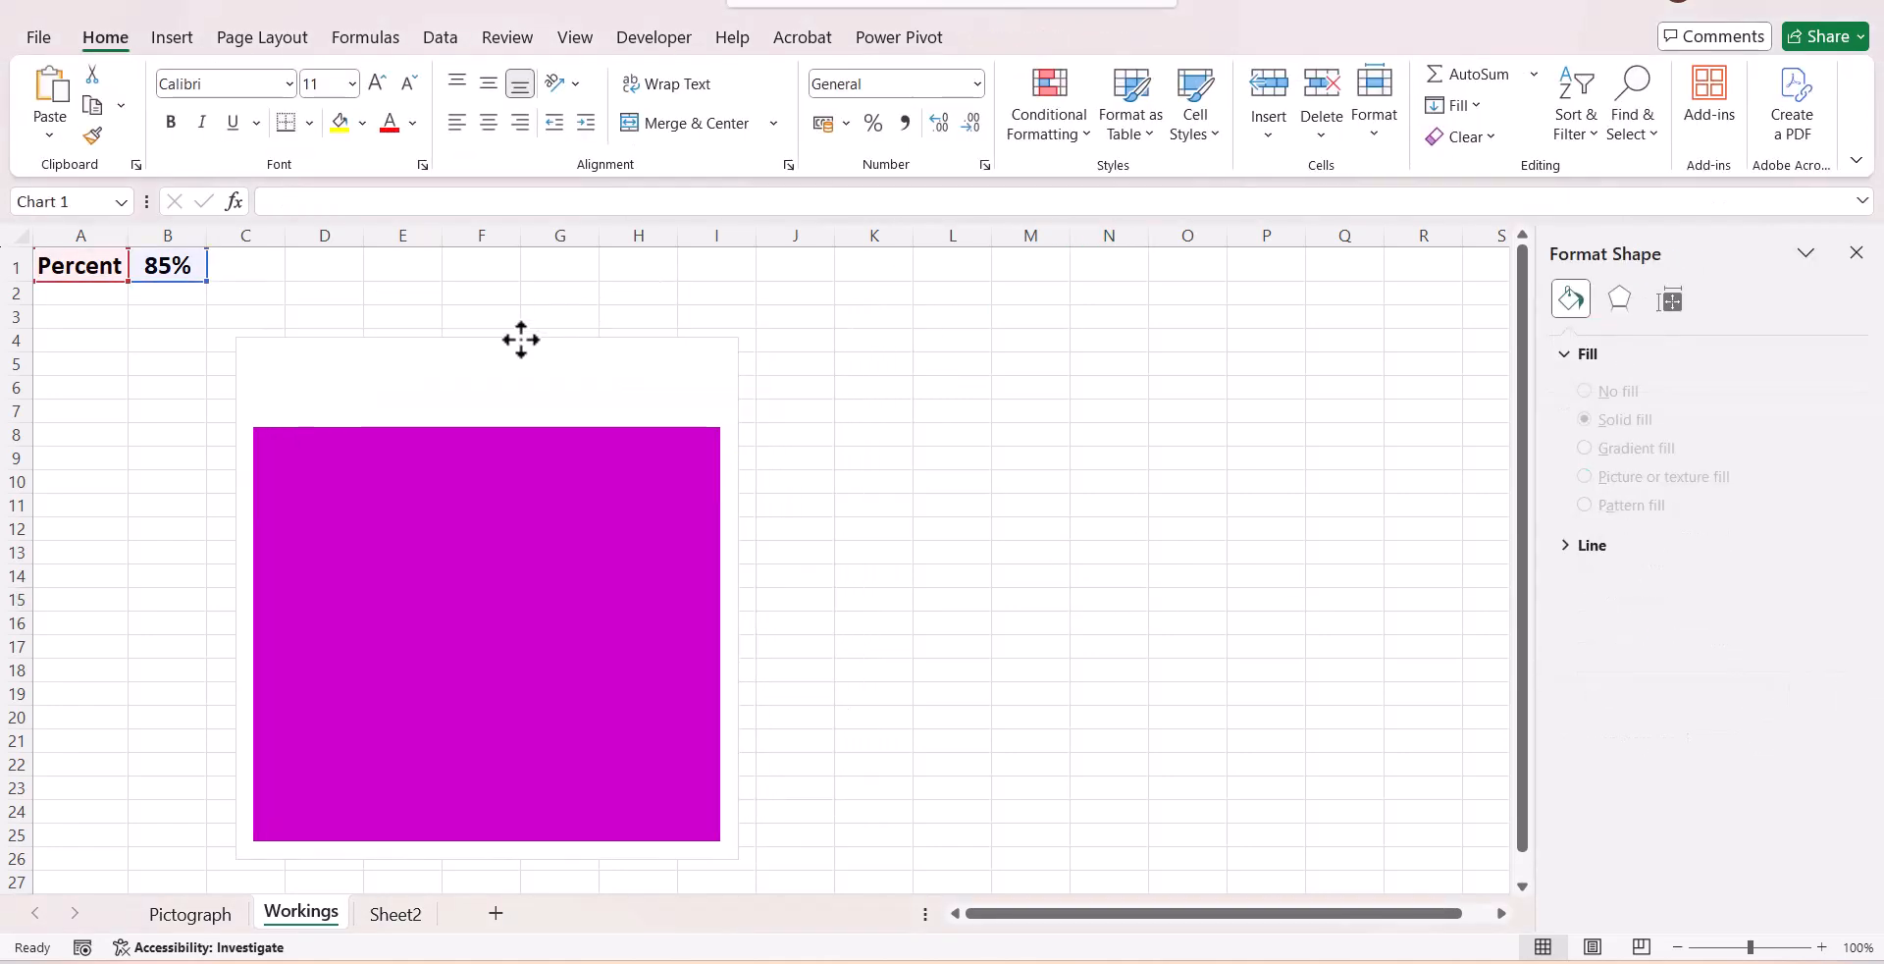
{"action": "left_click", "coordinate": [571, 44]}
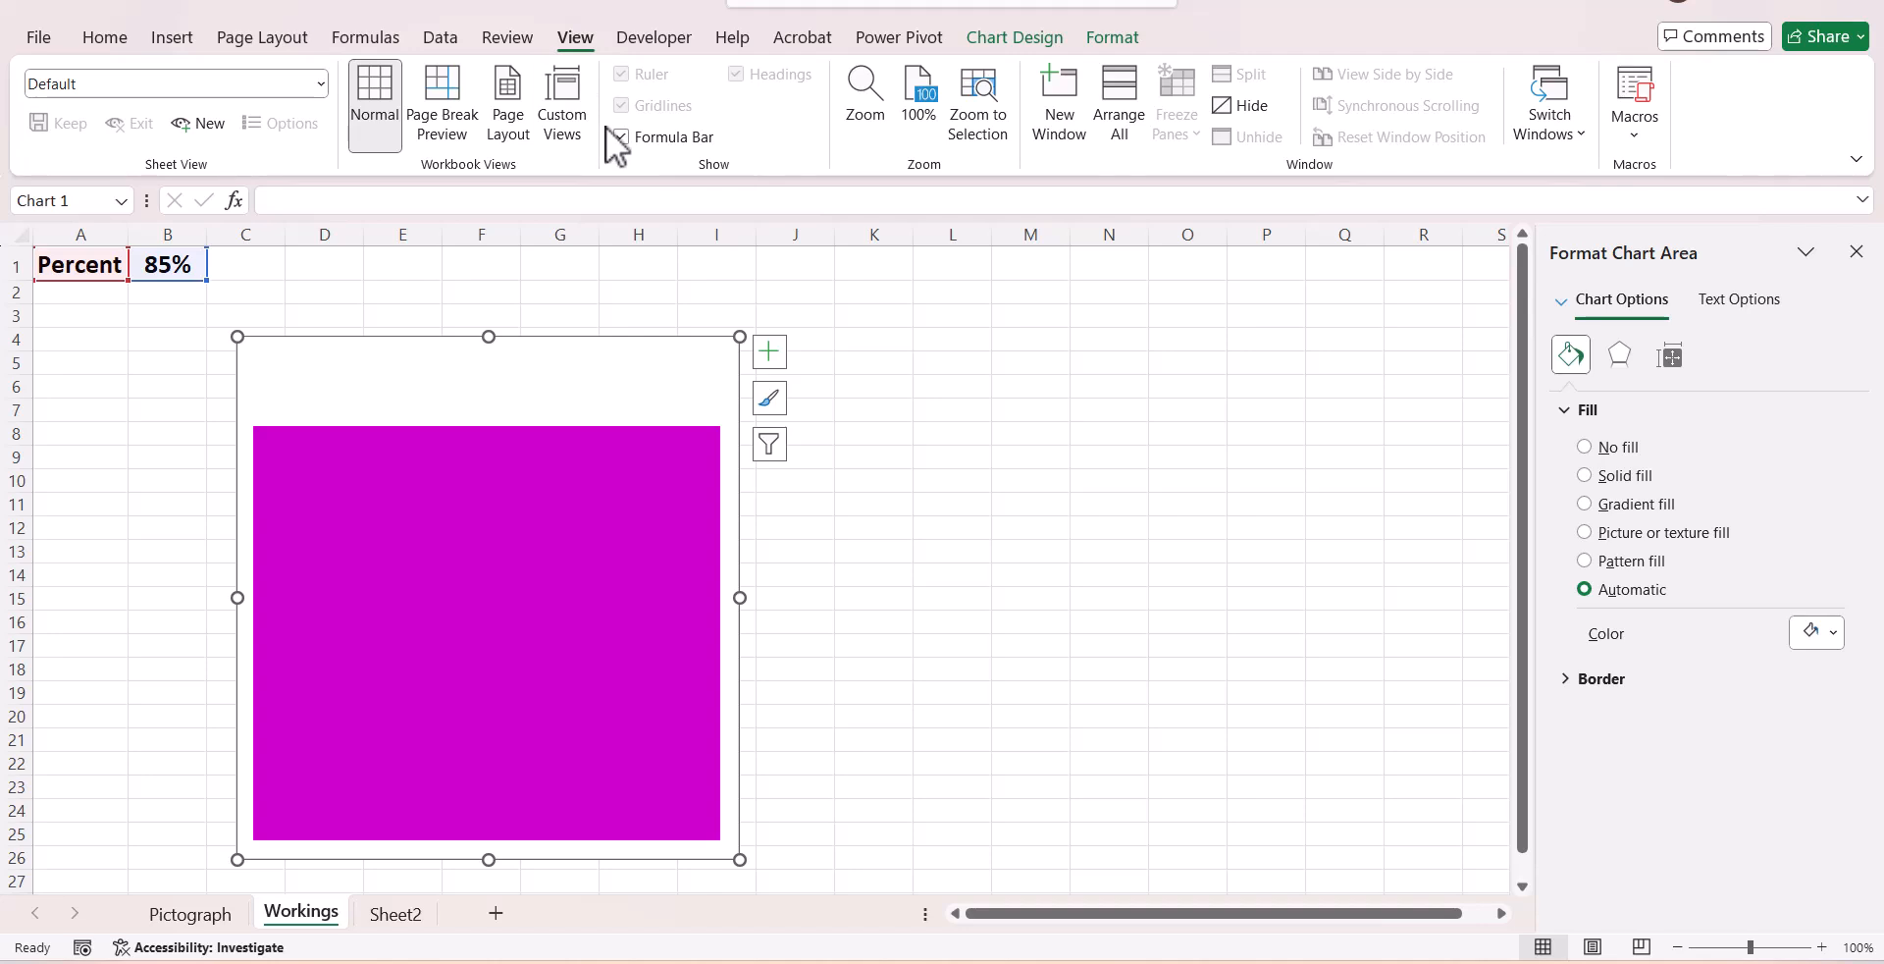
{"action": "left_click", "coordinate": [648, 263]}
{"action": "left_click", "coordinate": [624, 105]}
{"action": "left_click", "coordinate": [972, 408]}
- Shrink the chart from its lower corner to span about columns C to I, rows 4 to 22
{"action": "left_click", "coordinate": [550, 369]}
{"action": "left_click", "coordinate": [872, 446]}
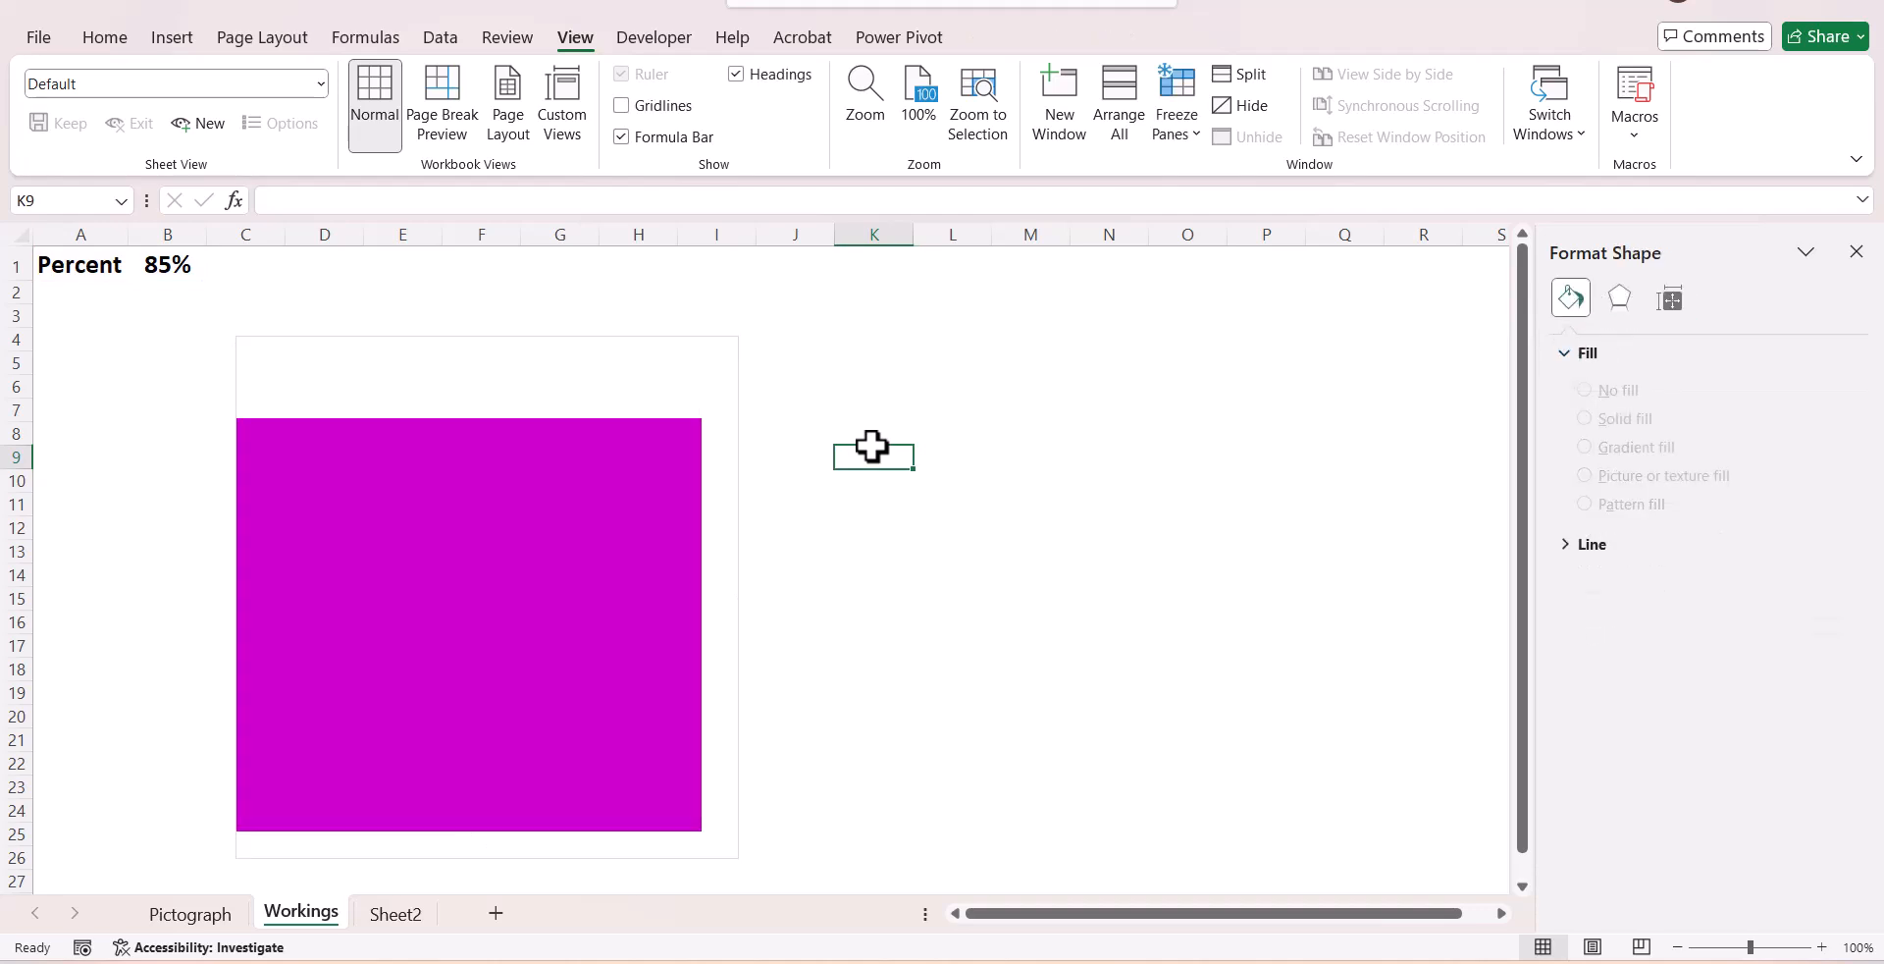
{"action": "left_click", "coordinate": [749, 389]}
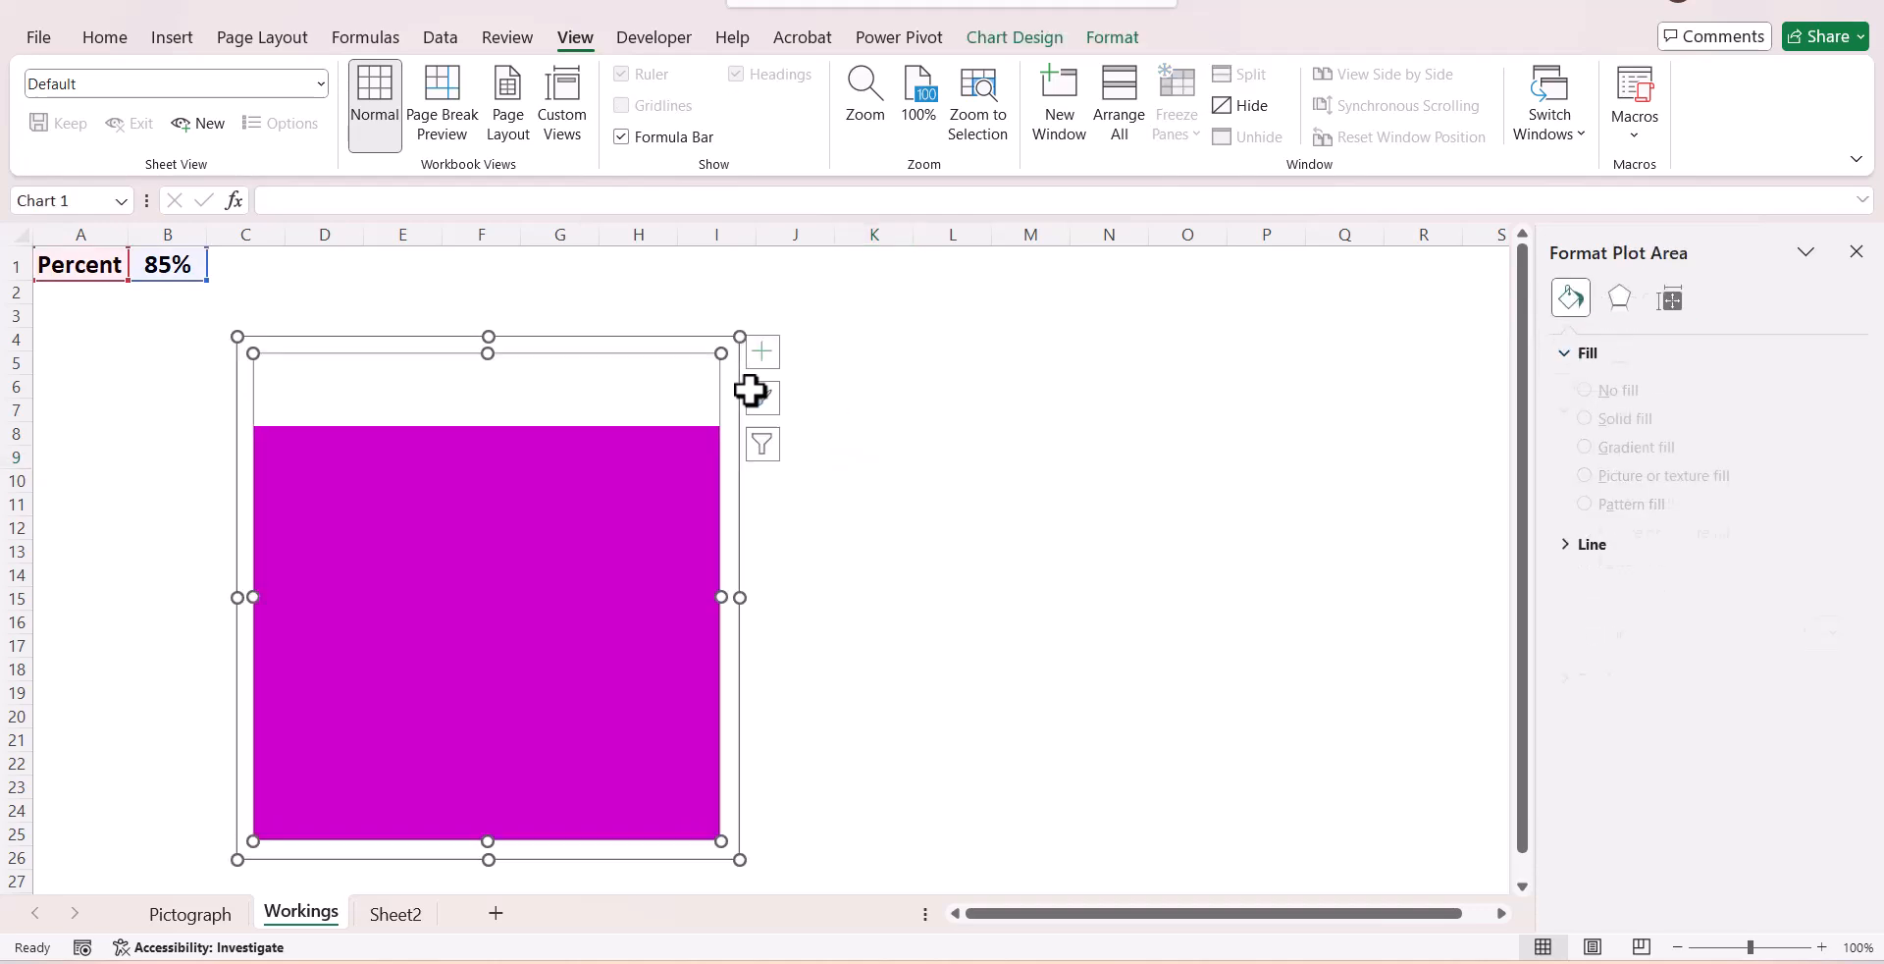
{"action": "left_click", "coordinate": [925, 498]}
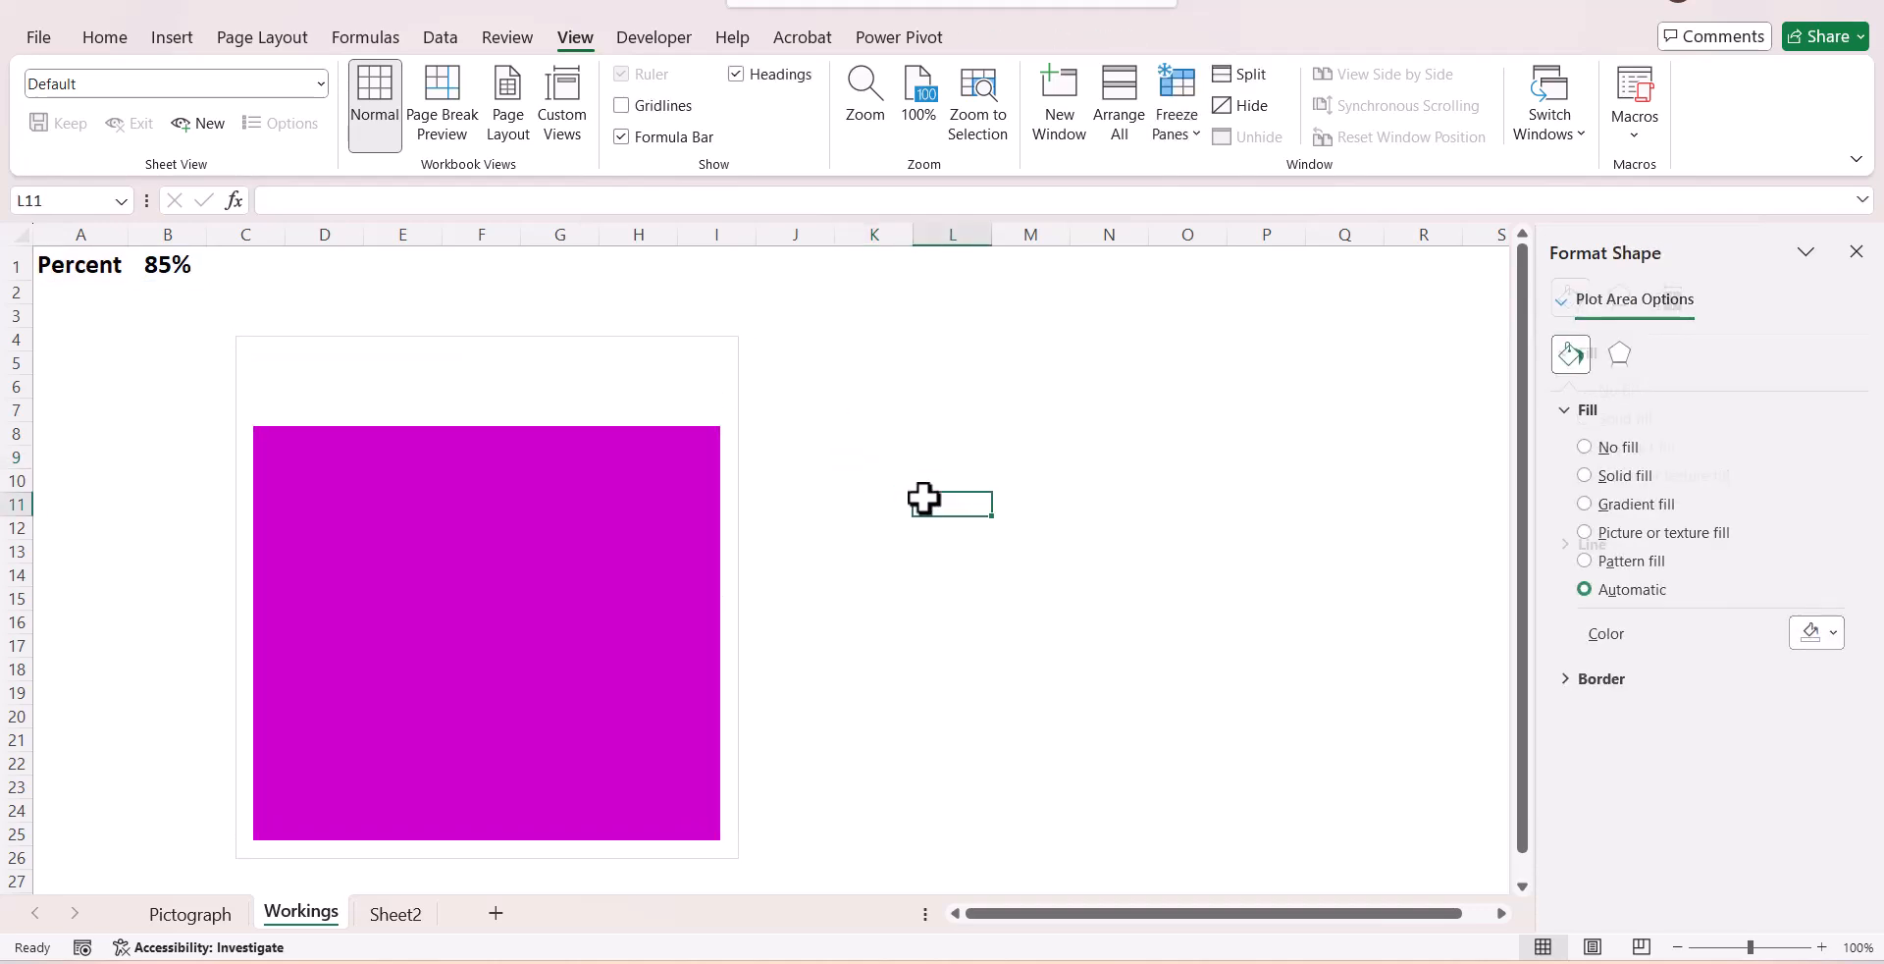
{"action": "left_click", "coordinate": [605, 406]}
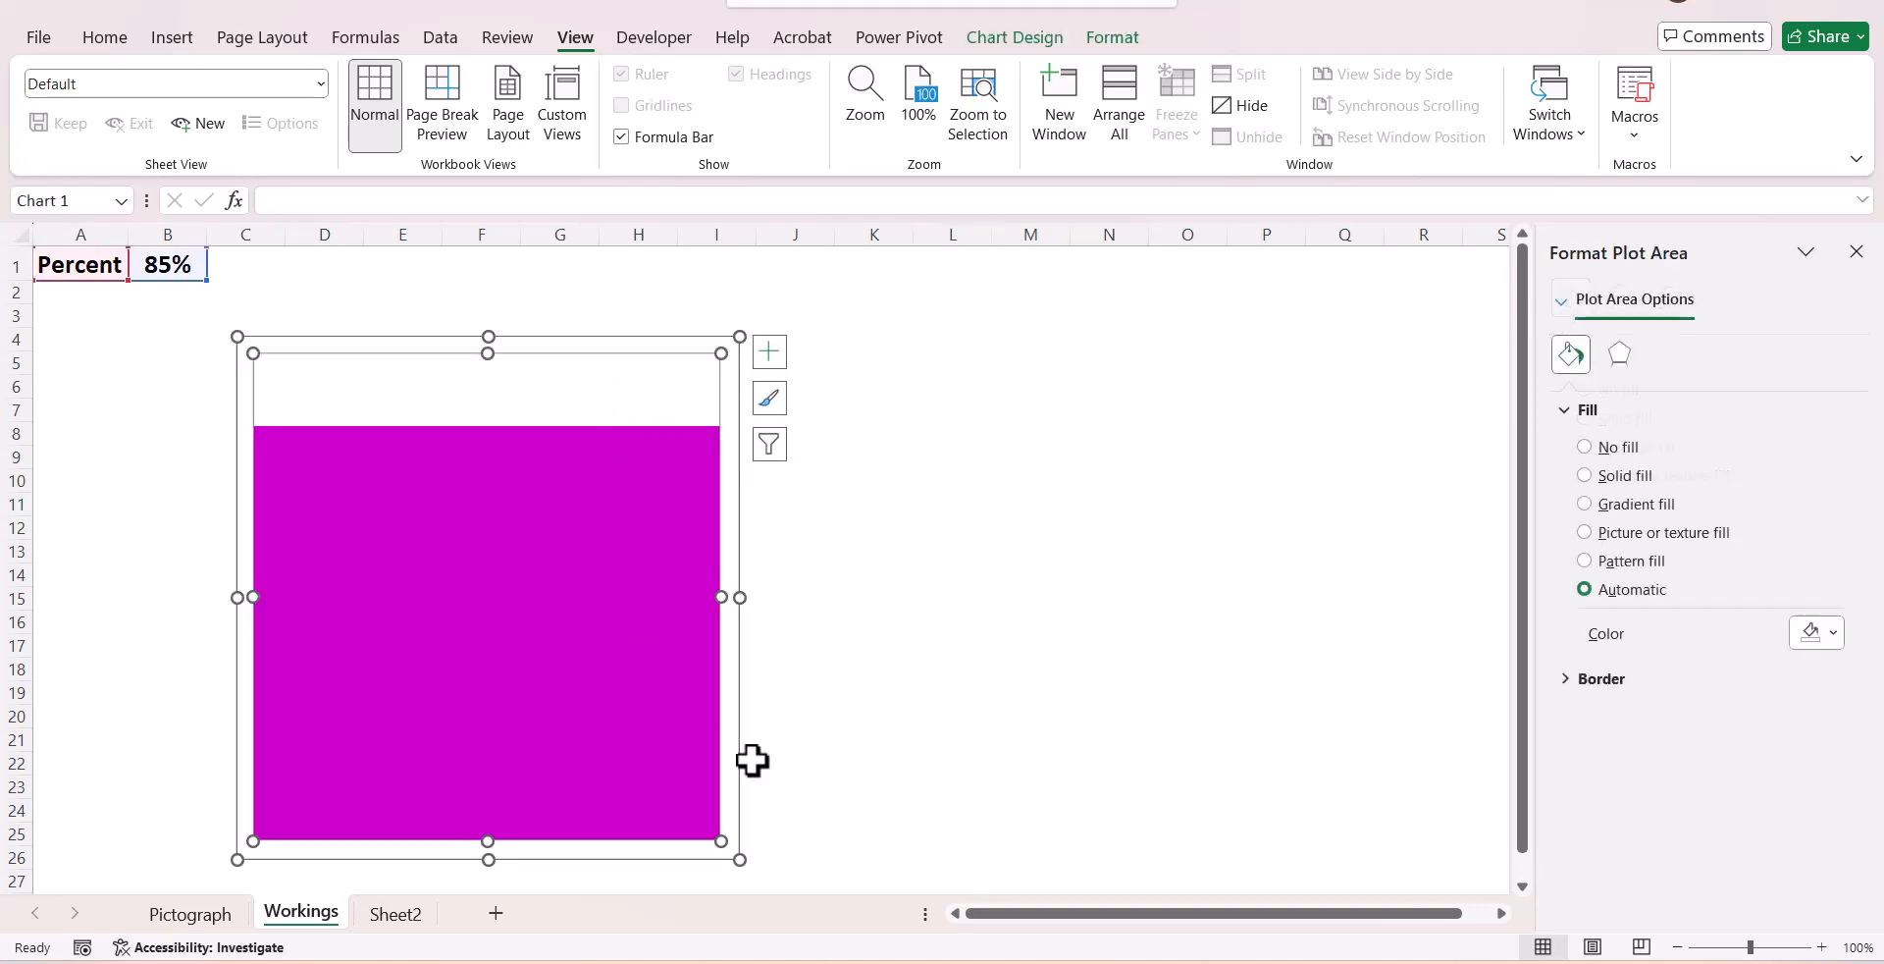
{"action": "left_click_drag", "start_coordinate": [740, 860], "coordinate": [696, 758]}
{"action": "left_click", "coordinate": [828, 672]}
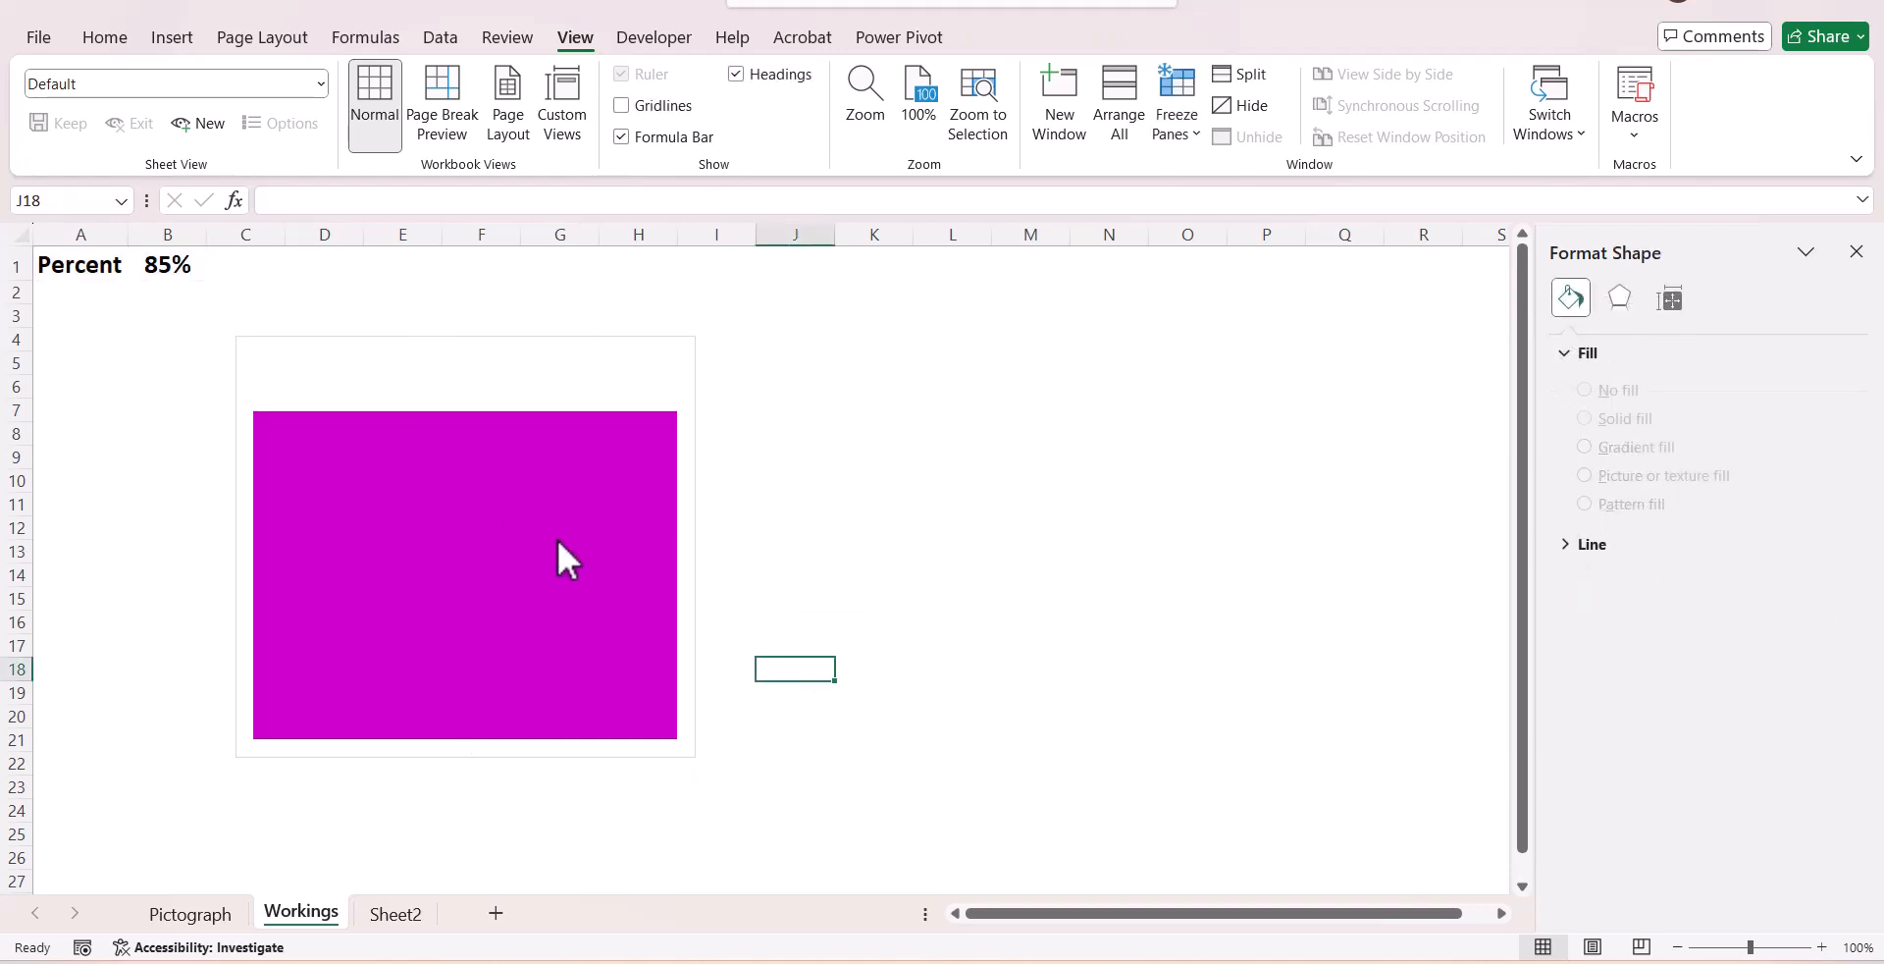
- Copy the dog cut-out picture from Sheet2 into the Workings sheet and place it beside the chart
{"action": "left_click", "coordinate": [401, 916]}
{"action": "left_click", "coordinate": [473, 674]}
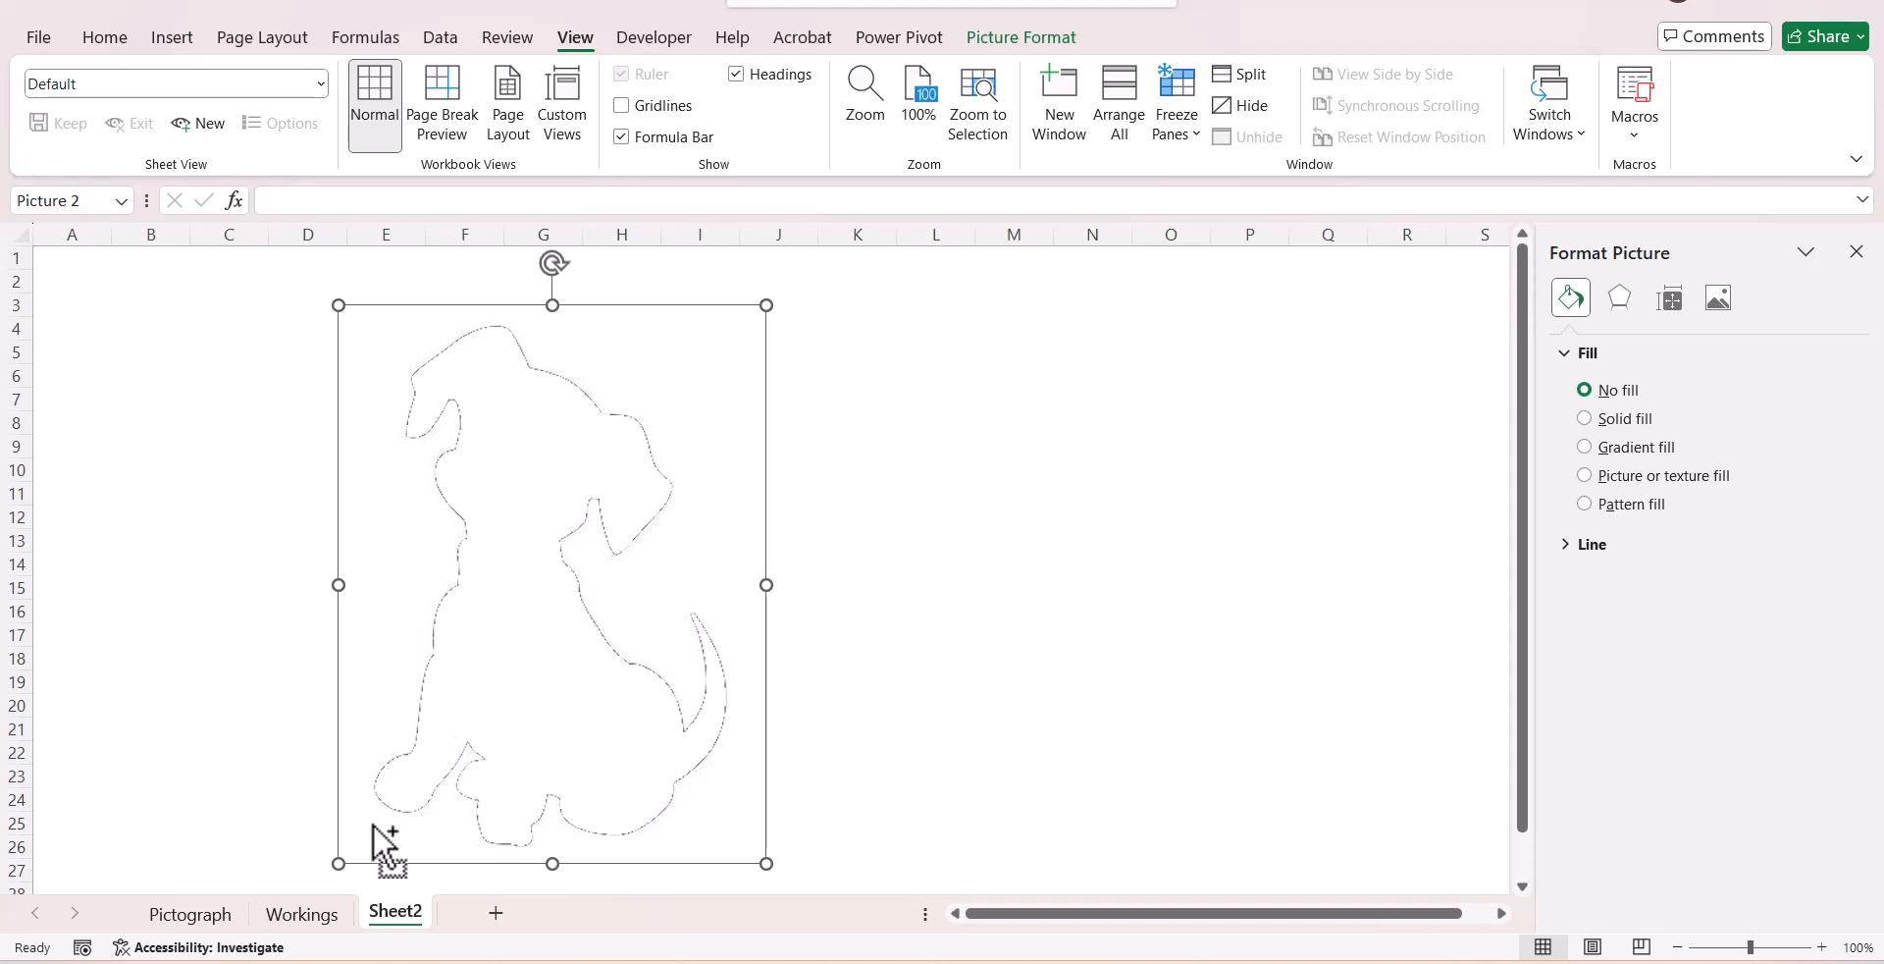
{"action": "left_click", "coordinate": [301, 913]}
{"action": "left_click", "coordinate": [974, 480]}
{"action": "key", "text": "ctrl+v"}
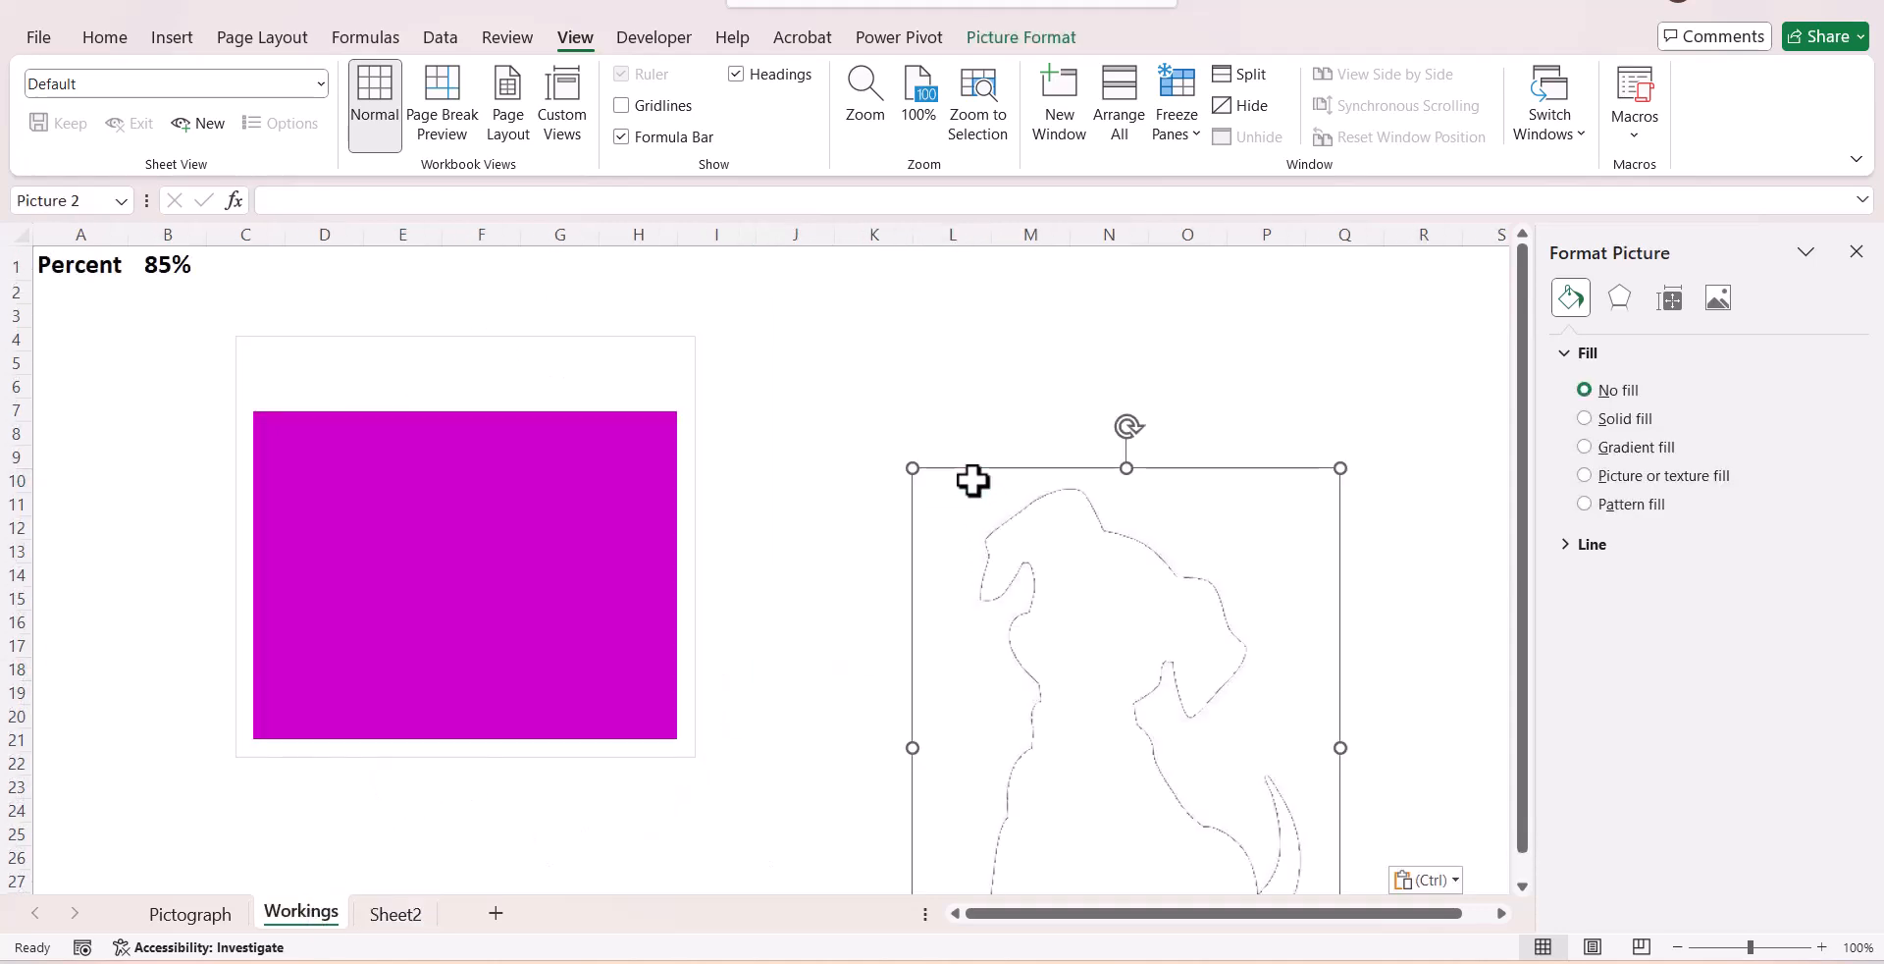
{"action": "left_click_drag", "start_coordinate": [973, 480], "coordinate": [825, 320]}
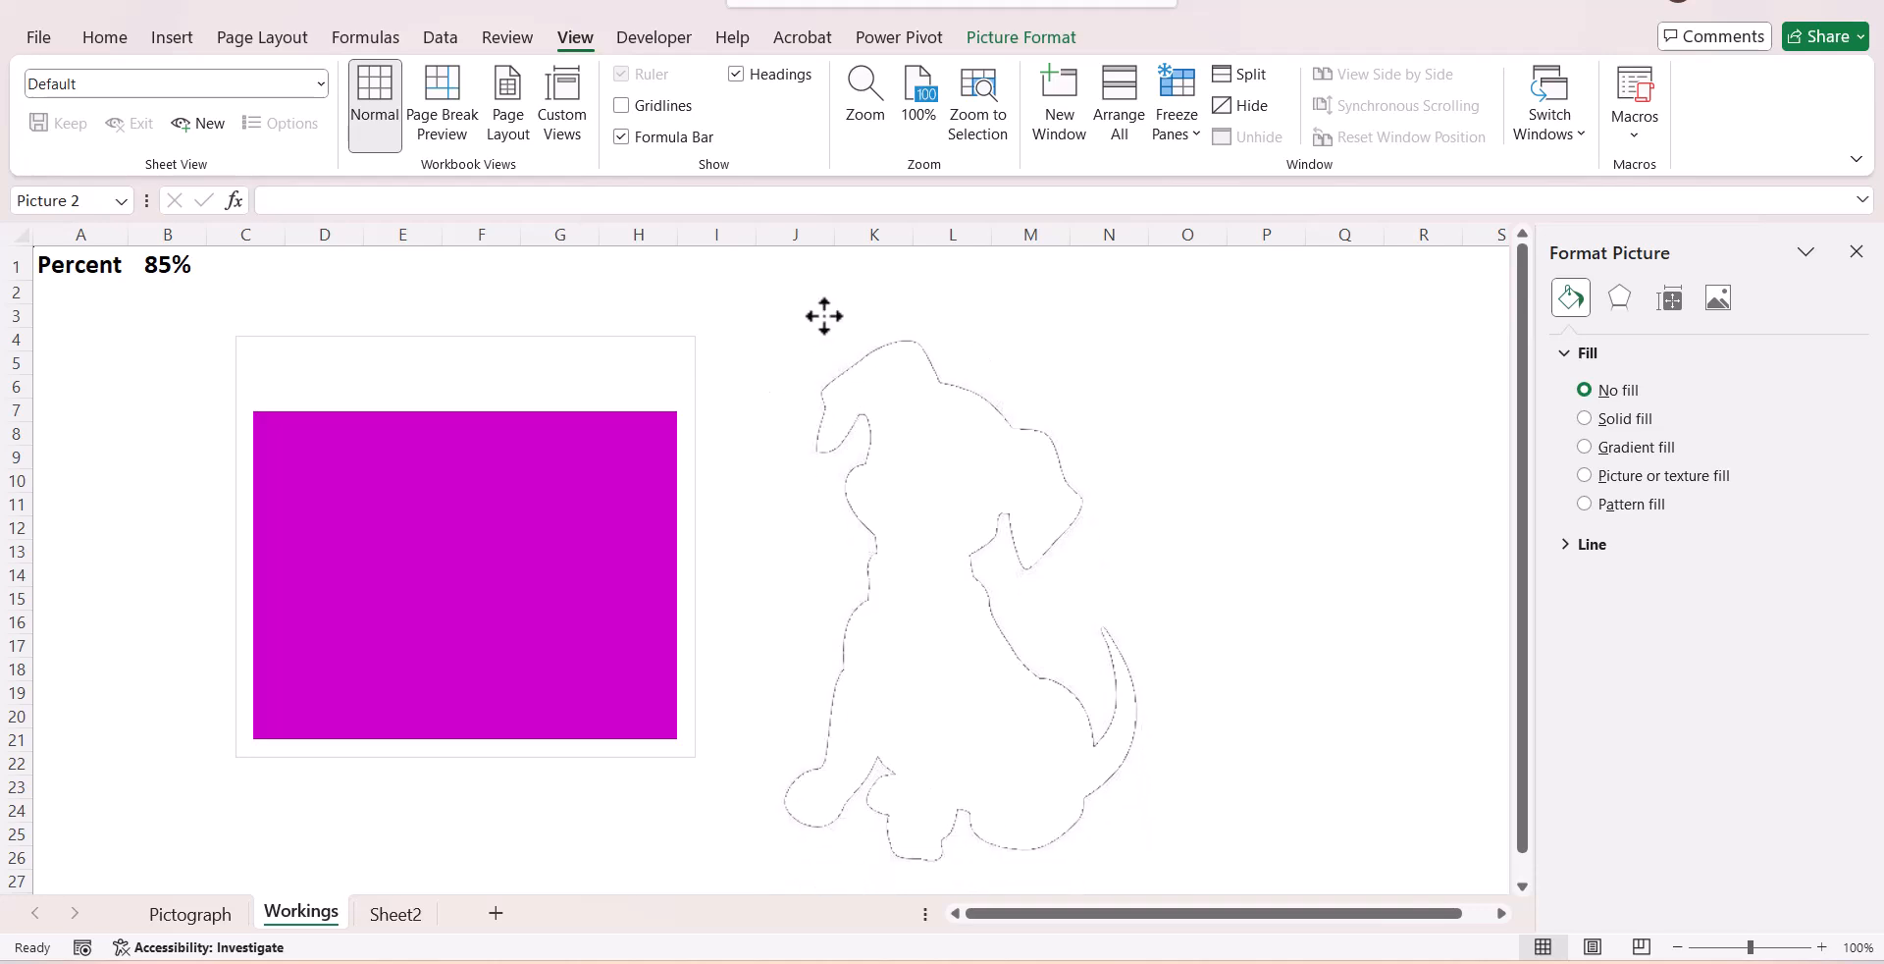
- Enlarge the chart to about the dog picture's height, spanning columns C to I from the bottom of row 1 to row 26
{"action": "left_click", "coordinate": [690, 729]}
{"action": "left_click_drag", "start_coordinate": [696, 754], "coordinate": [729, 867]}
{"action": "left_click", "coordinate": [896, 757]}
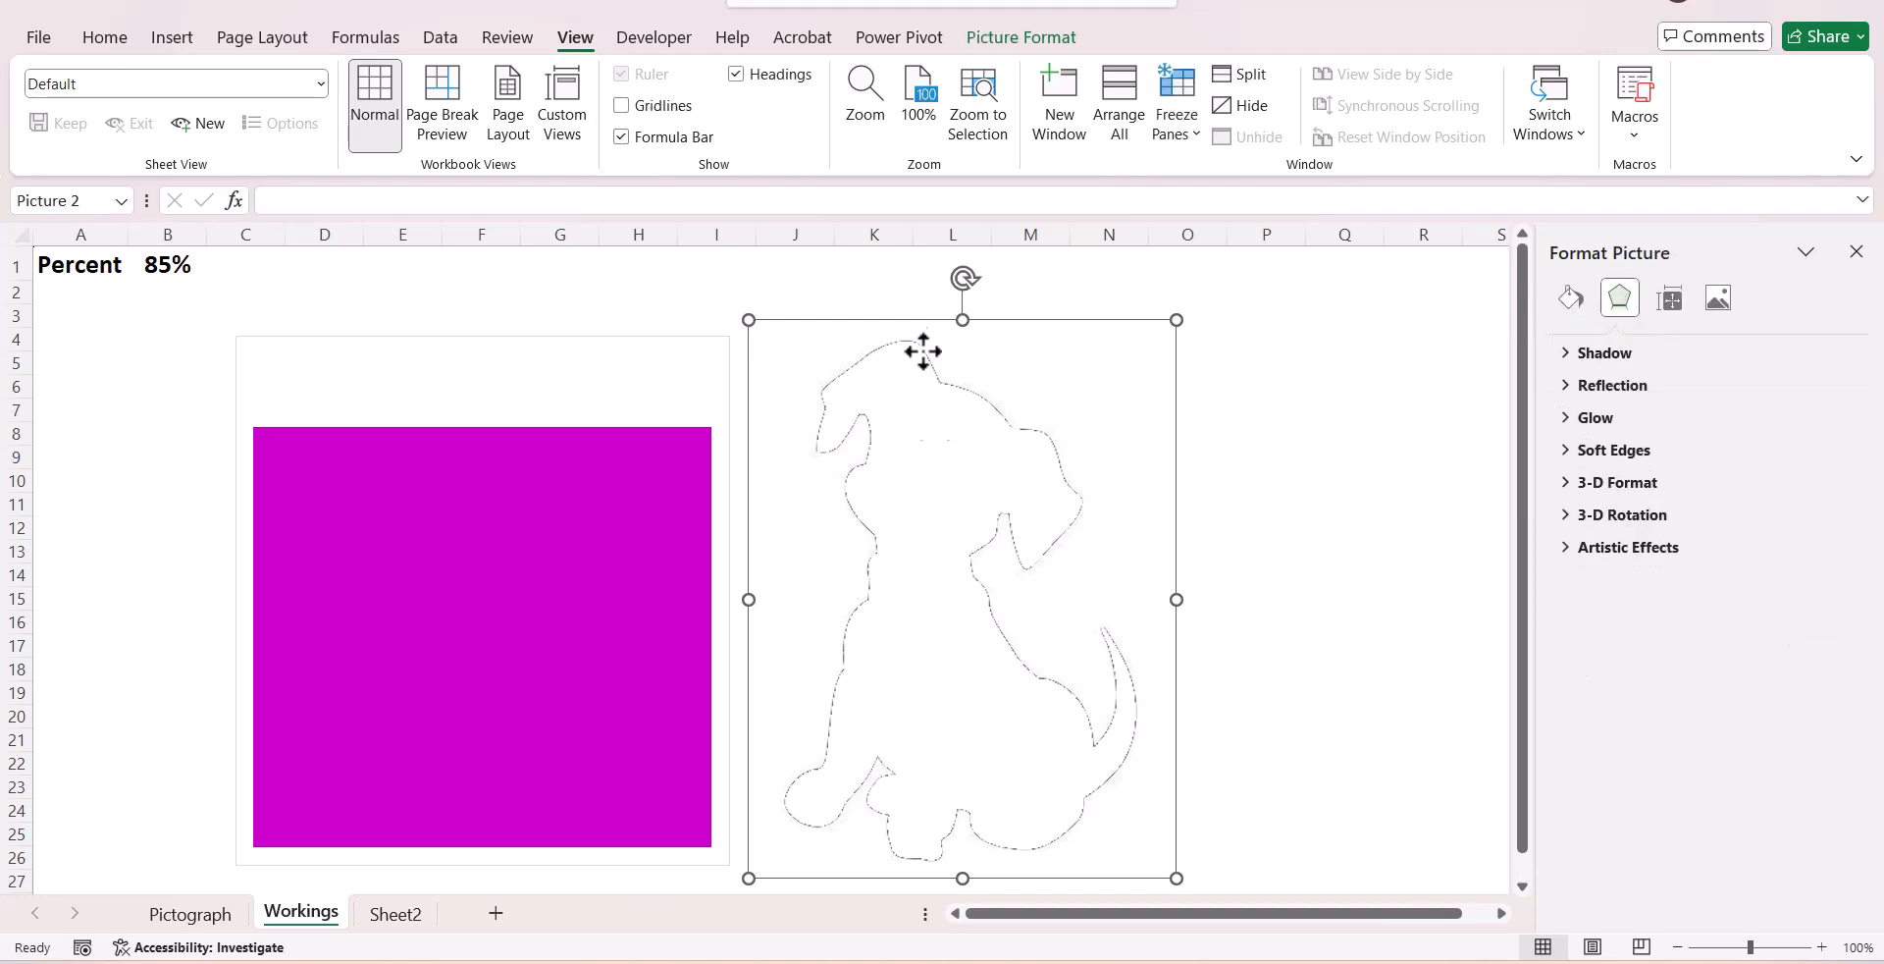
{"action": "left_click", "coordinate": [496, 334]}
{"action": "left_click_drag", "start_coordinate": [485, 335], "coordinate": [487, 275]}
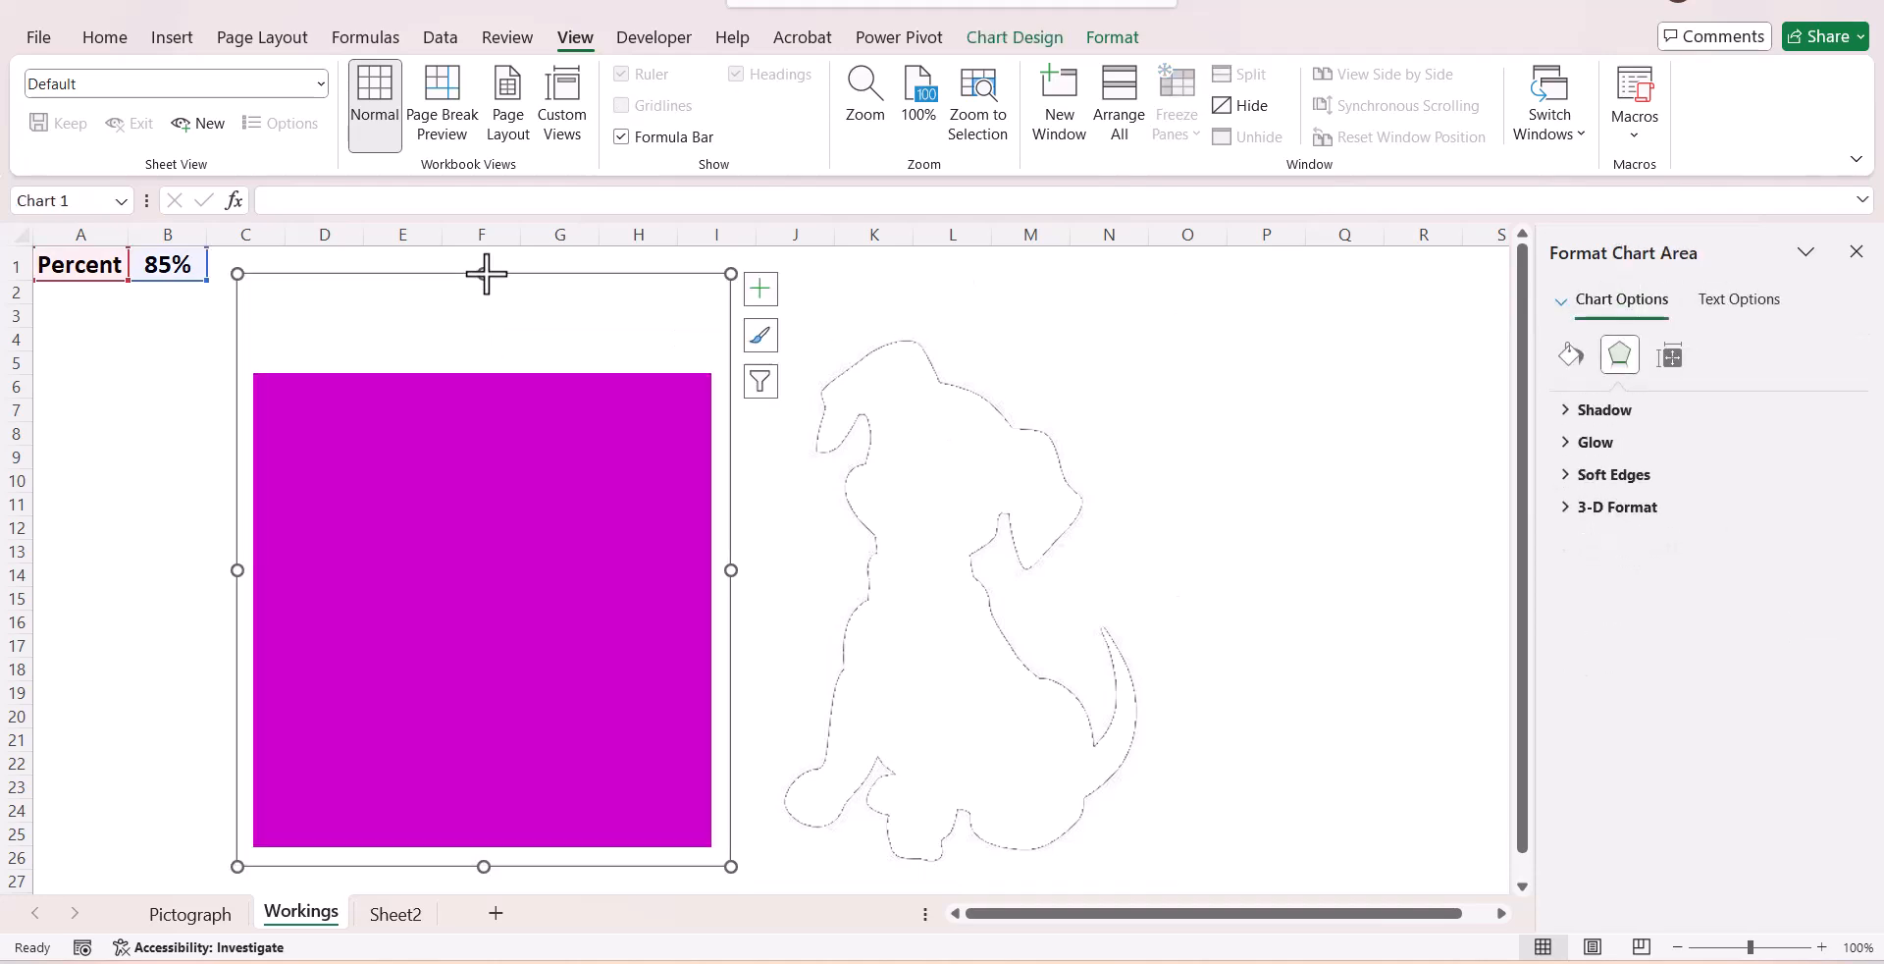
- Set the percent in cell B1 to 100% and move the chart down slightly to about rows 2 to 27
{"action": "left_click", "coordinate": [181, 265]}
{"action": "type", "text": "100"}
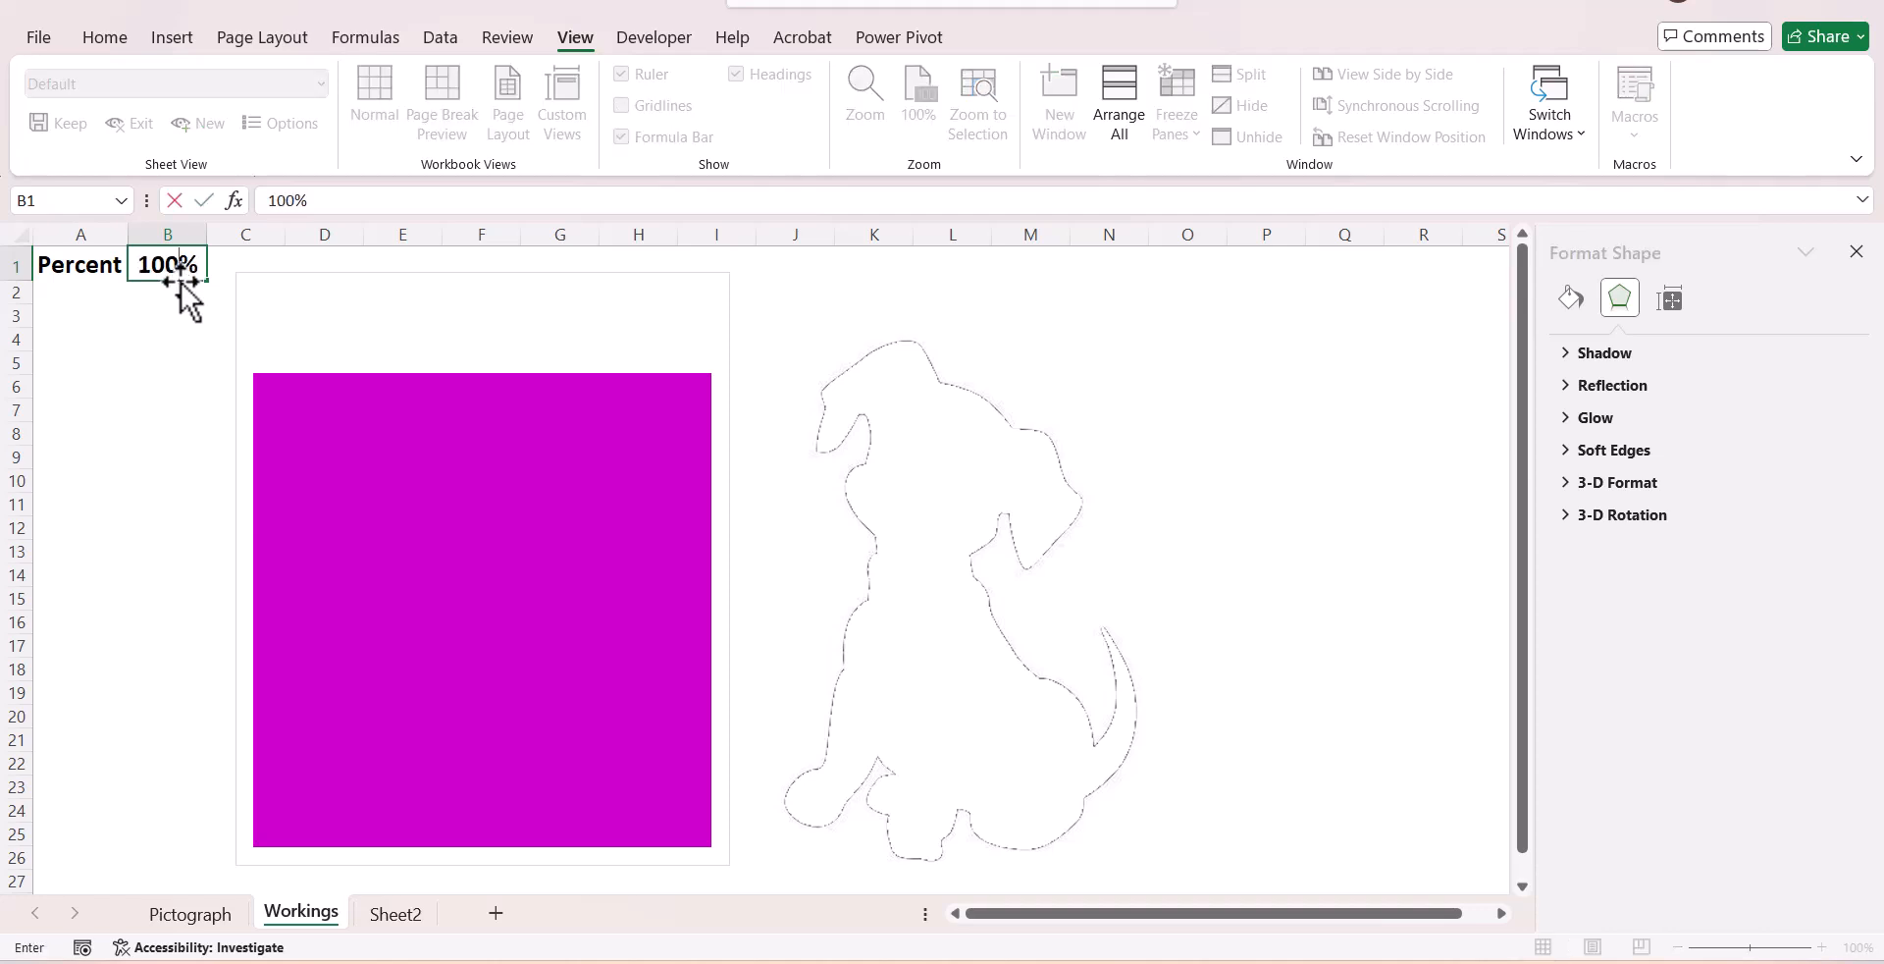
{"action": "key", "text": "Return"}
{"action": "left_click_drag", "start_coordinate": [492, 267], "coordinate": [492, 294]}
- Resize the dog picture by its corners so it roughly matches the chart's height
{"action": "left_click", "coordinate": [784, 315]}
{"action": "left_click_drag", "start_coordinate": [783, 315], "coordinate": [753, 274]}
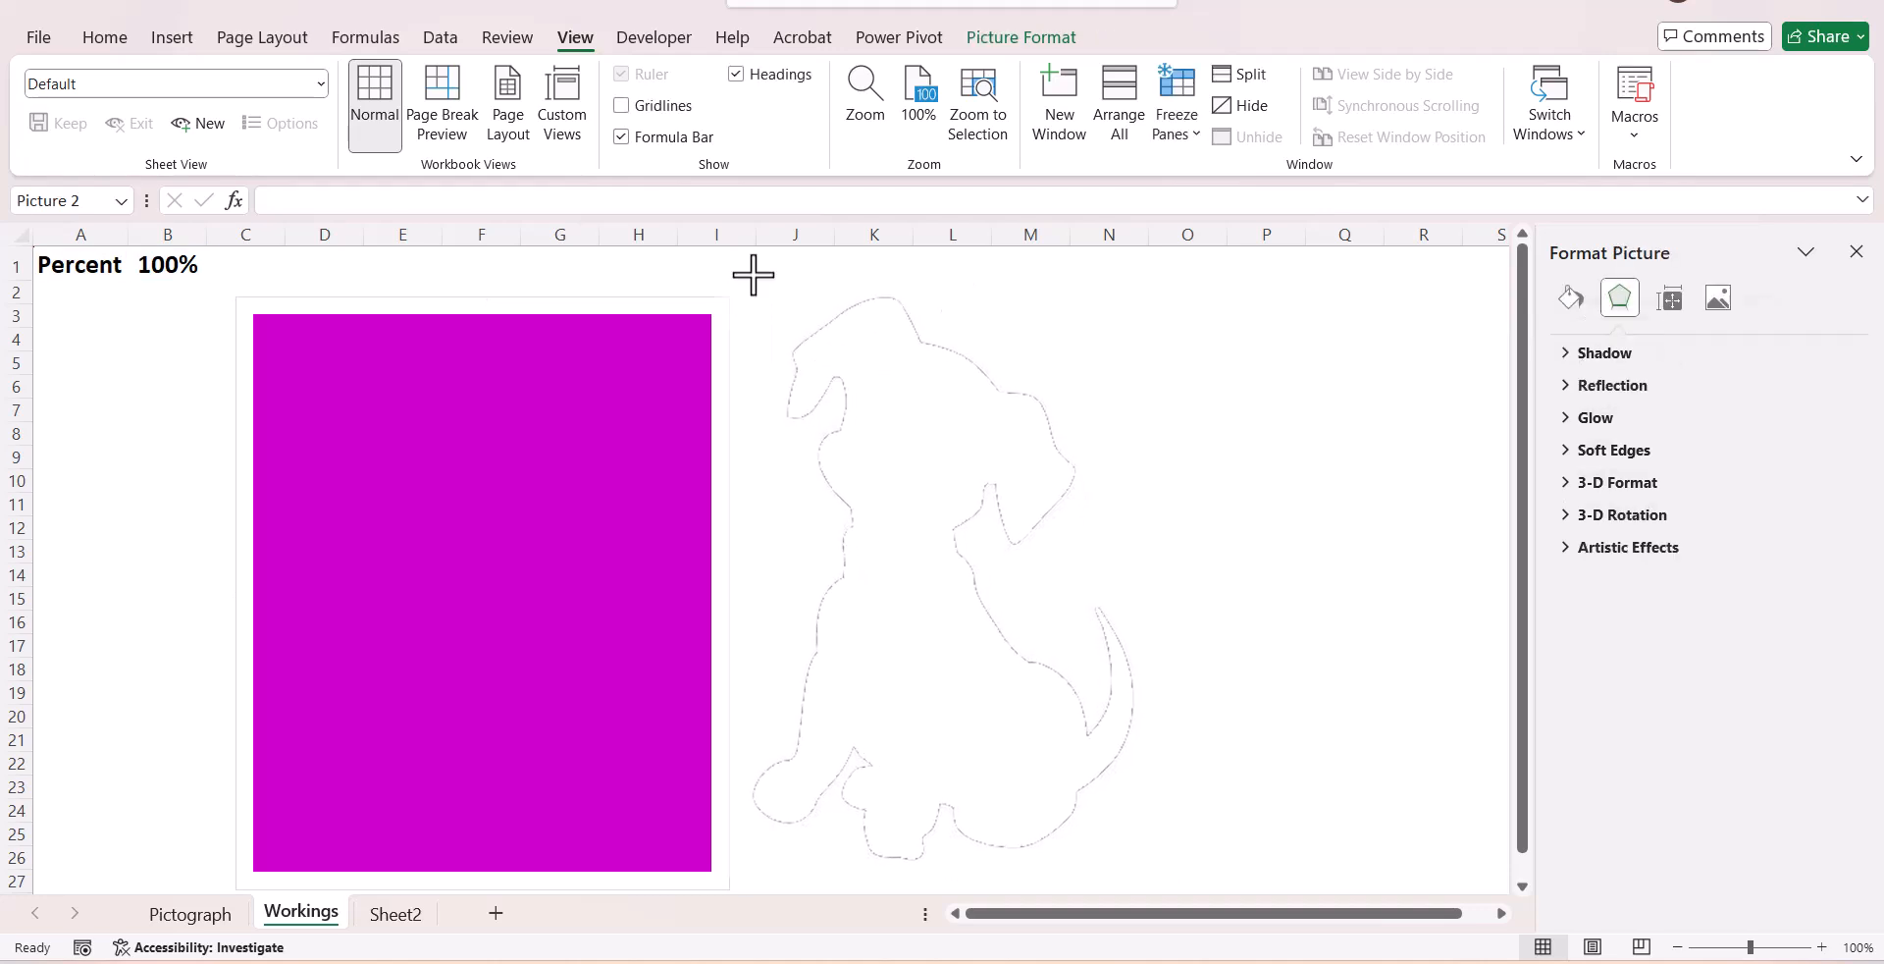
{"action": "left_click_drag", "start_coordinate": [1169, 876], "coordinate": [1174, 841]}
{"action": "scroll", "coordinate": [1276, 746], "scroll_direction": "up", "scroll_amount": 1}
{"action": "left_click", "coordinate": [1291, 738]}
{"action": "scroll", "coordinate": [1290, 738], "scroll_direction": "down", "scroll_amount": 1}
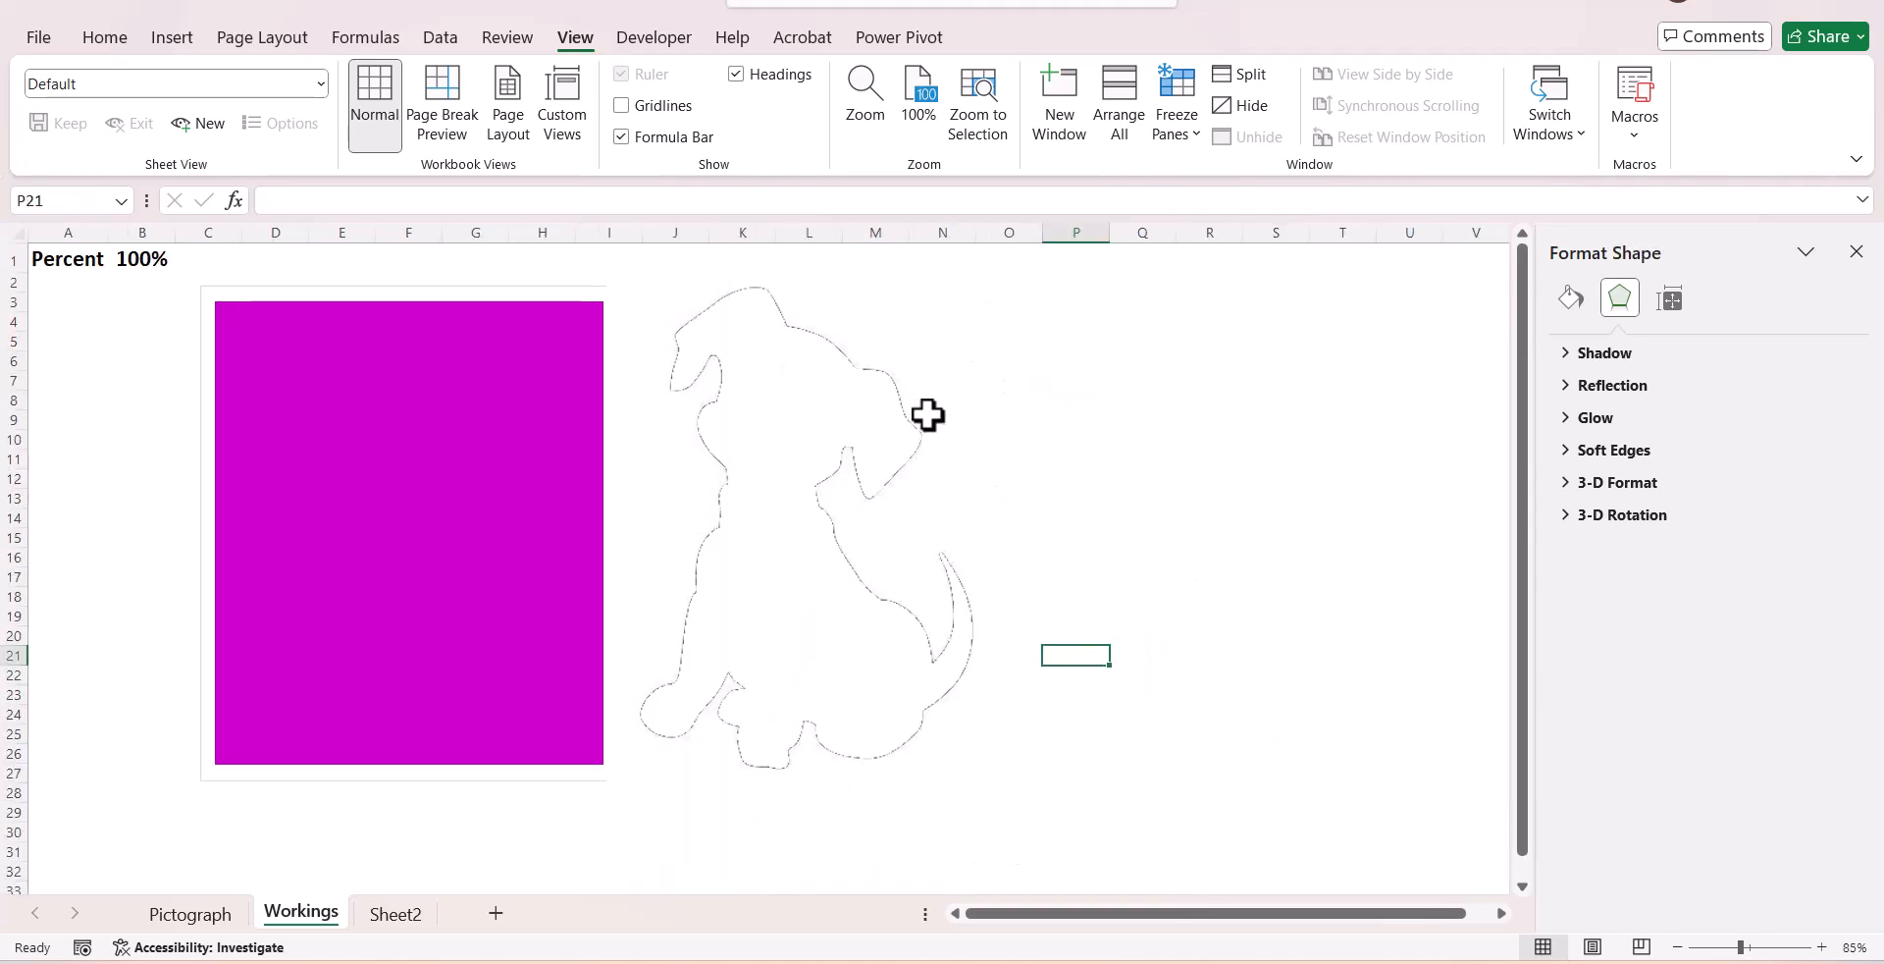
- Try positioning the dog cut-out over the chart to compare their sizes
{"action": "left_click", "coordinate": [772, 258]}
{"action": "left_click_drag", "start_coordinate": [698, 269], "coordinate": [303, 260]}
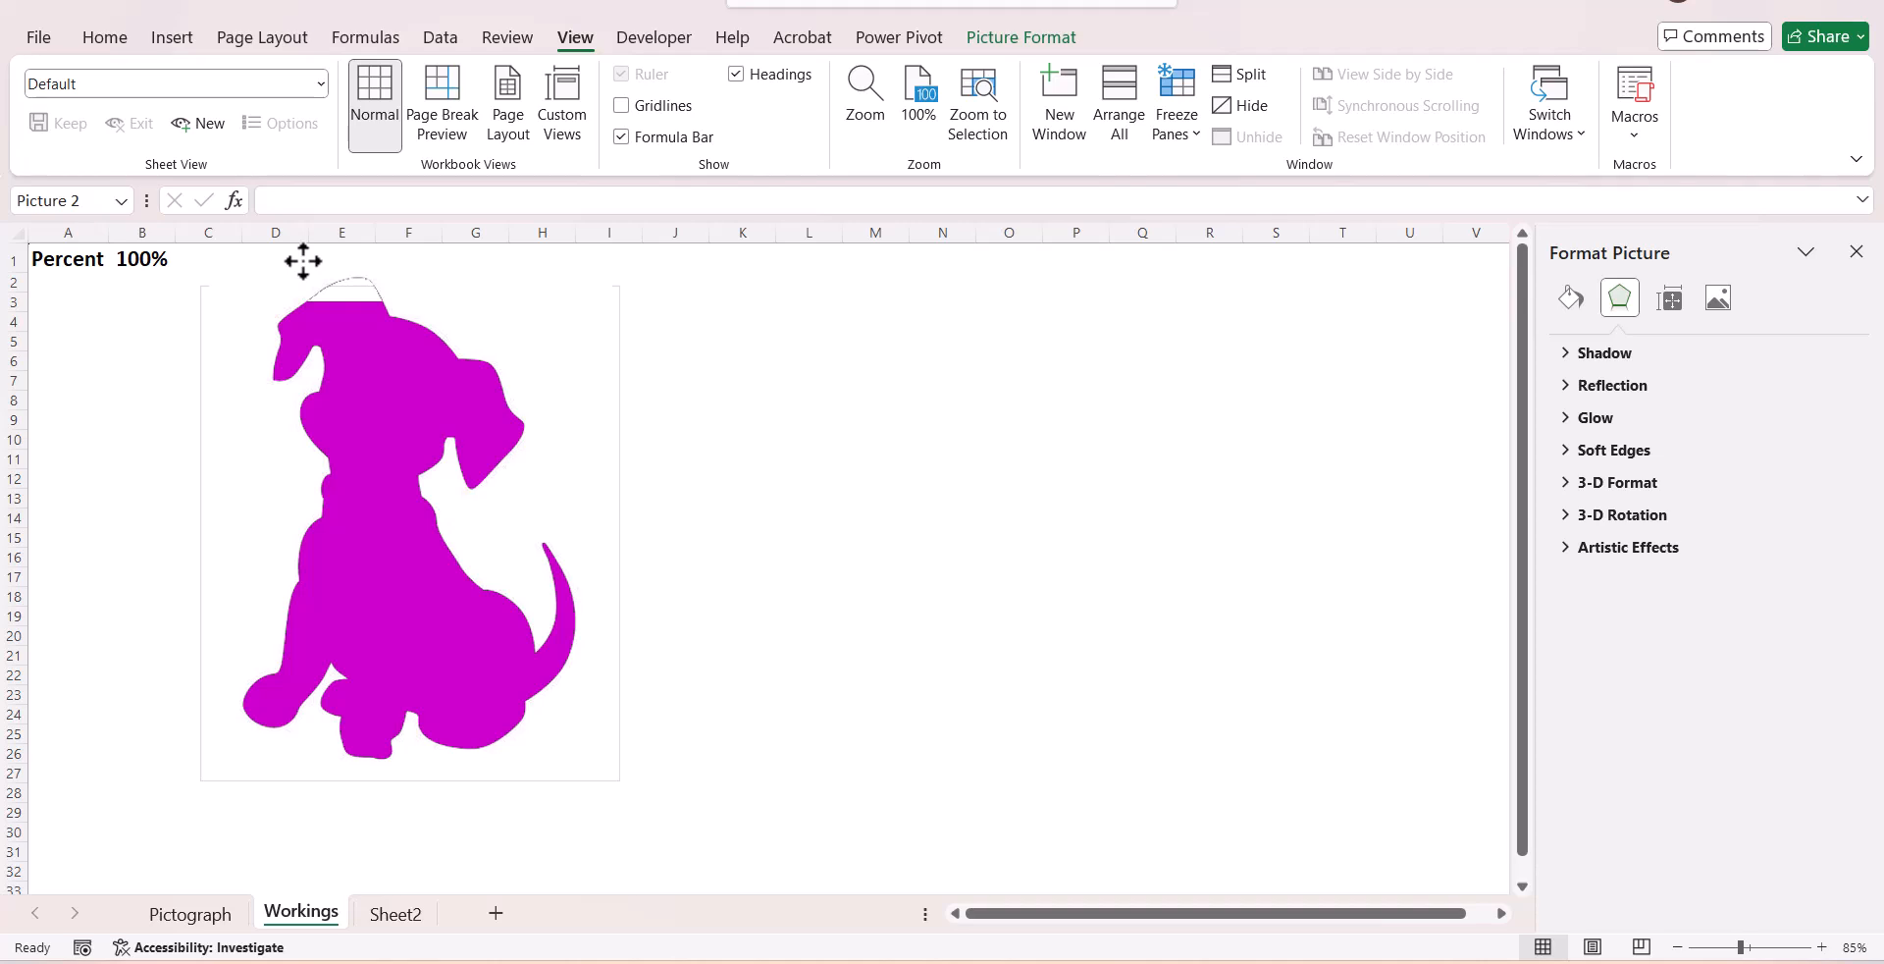
{"action": "left_click_drag", "start_coordinate": [303, 261], "coordinate": [303, 261]}
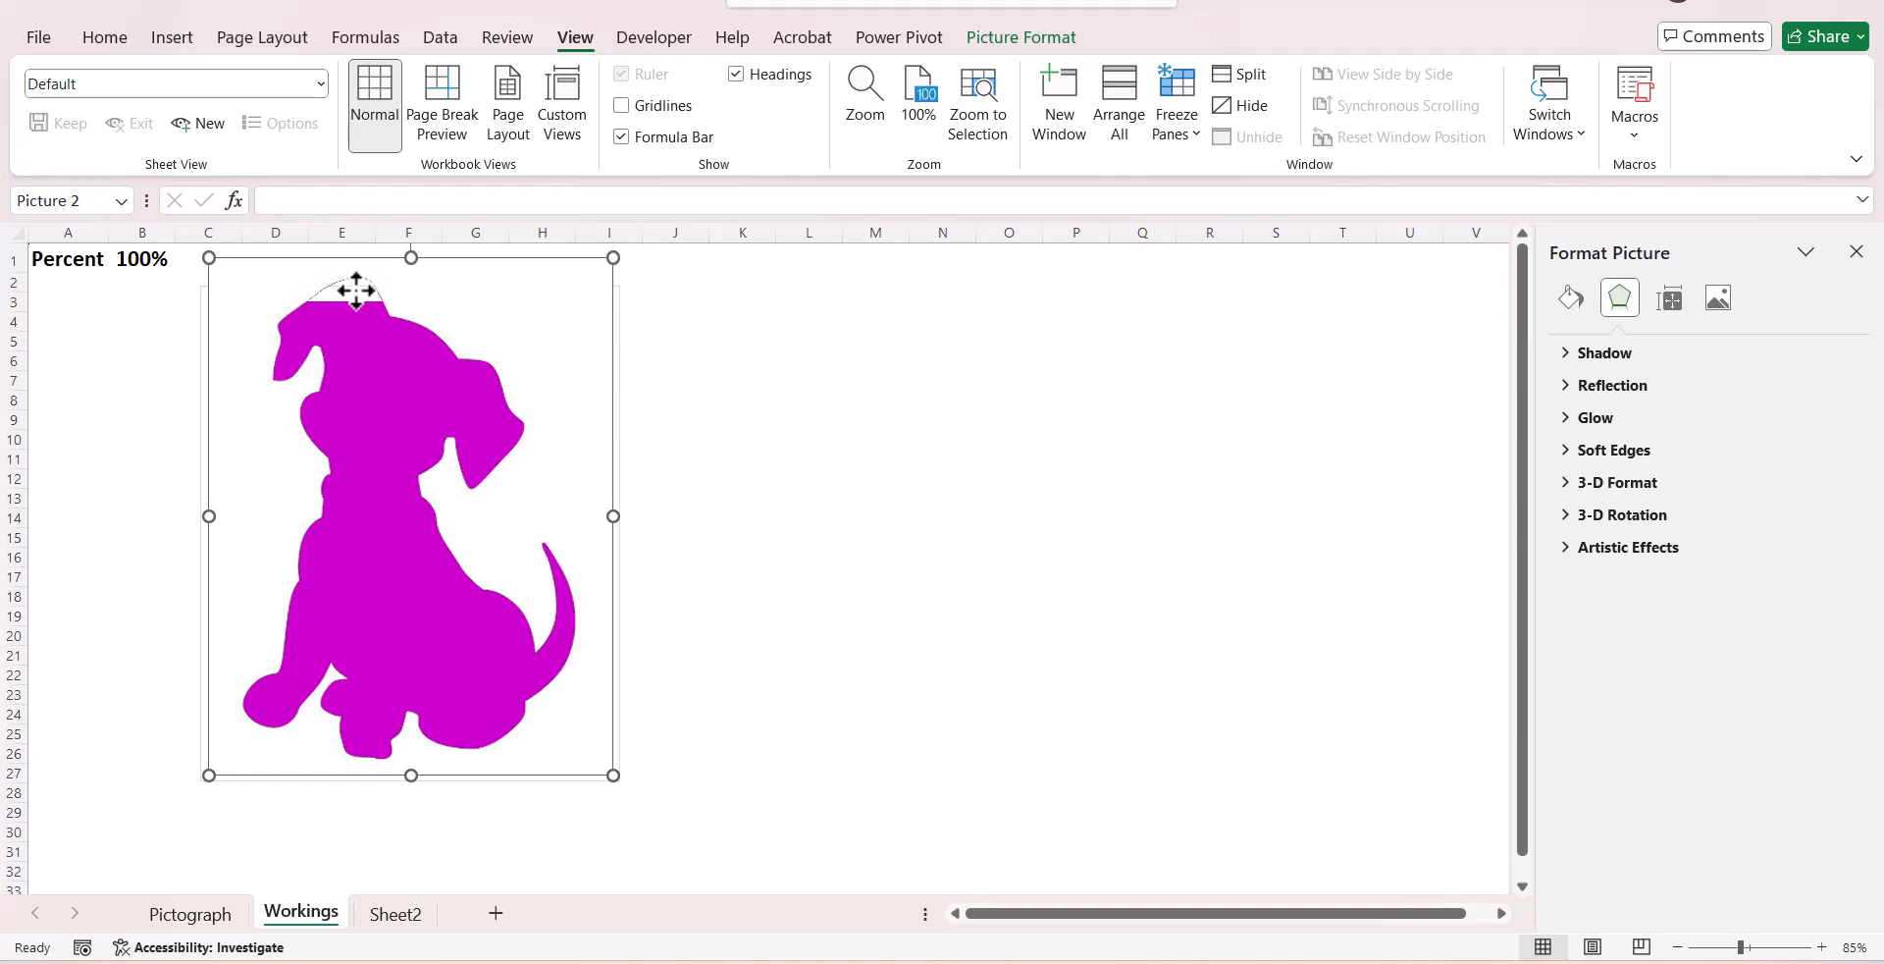
- Move the dog picture aside and extend the chart's bottom edge down to about row 29
{"action": "left_click_drag", "start_coordinate": [363, 261], "coordinate": [644, 295]}
{"action": "left_click", "coordinate": [315, 421]}
{"action": "left_click_drag", "start_coordinate": [200, 781], "coordinate": [197, 816]}
- Move the dog picture back over the chart and widen it to cover the whole magenta column
{"action": "left_click", "coordinate": [749, 455]}
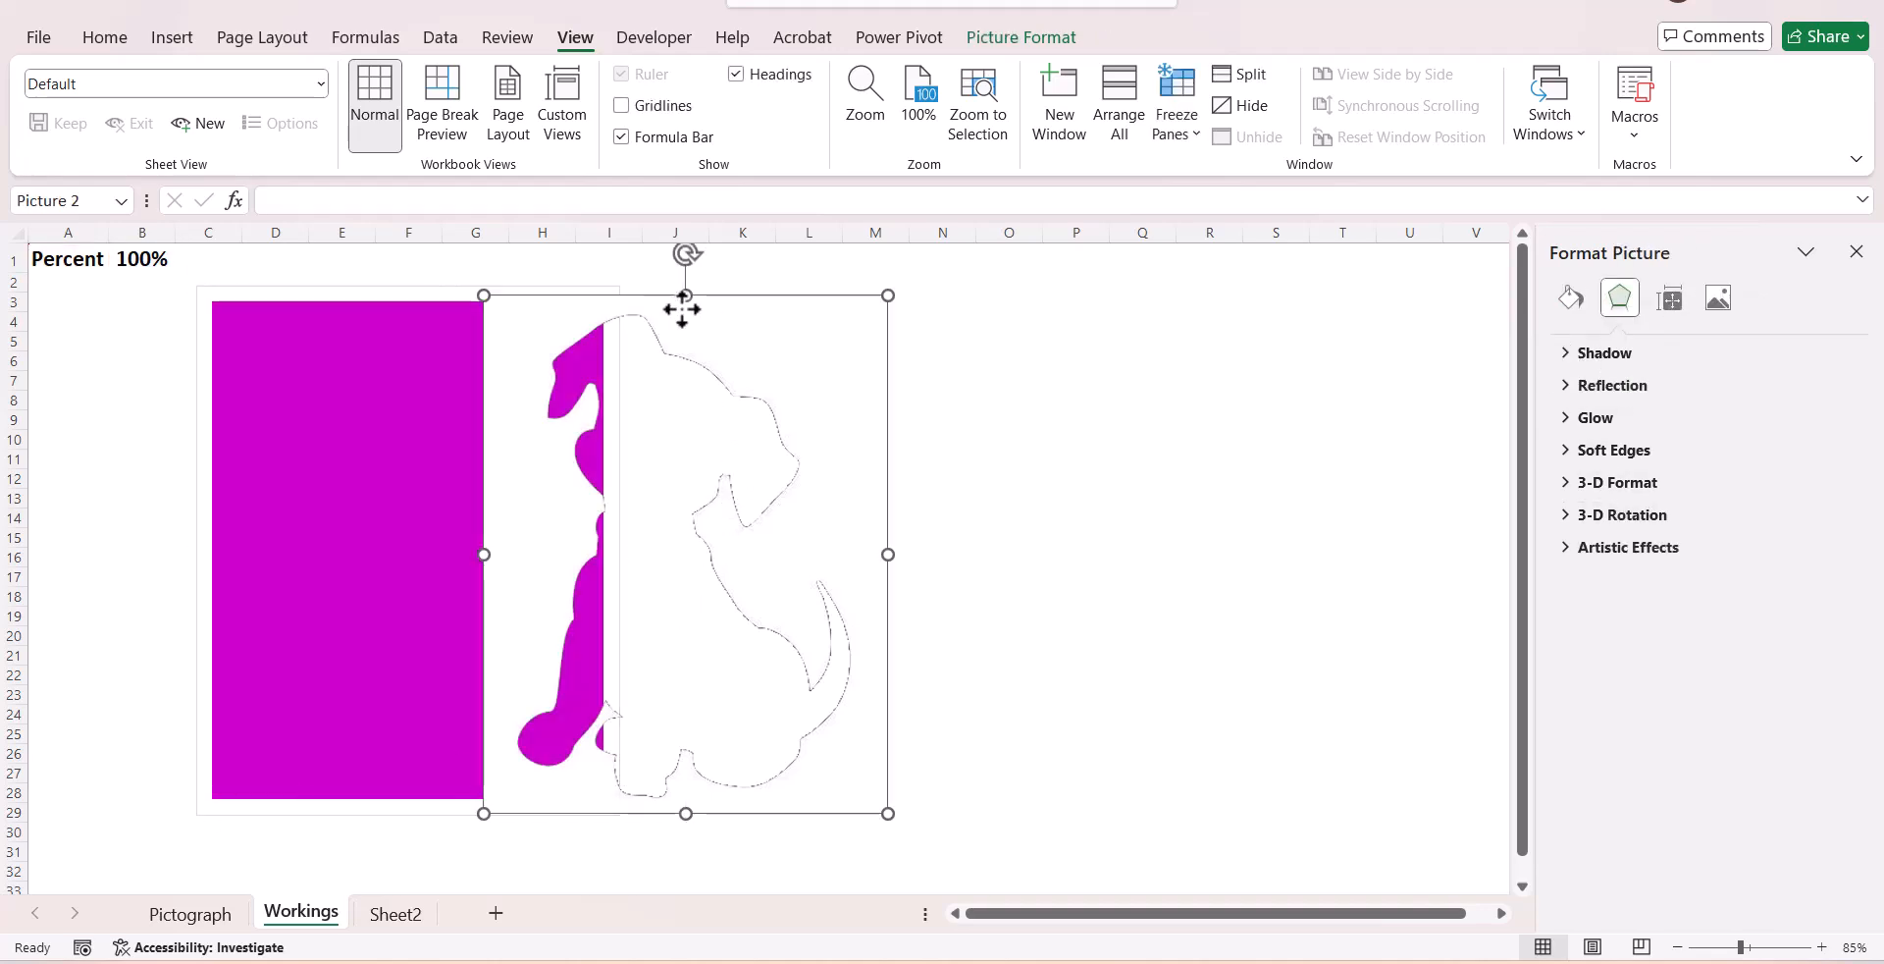
{"action": "left_click_drag", "start_coordinate": [623, 298], "coordinate": [332, 292]}
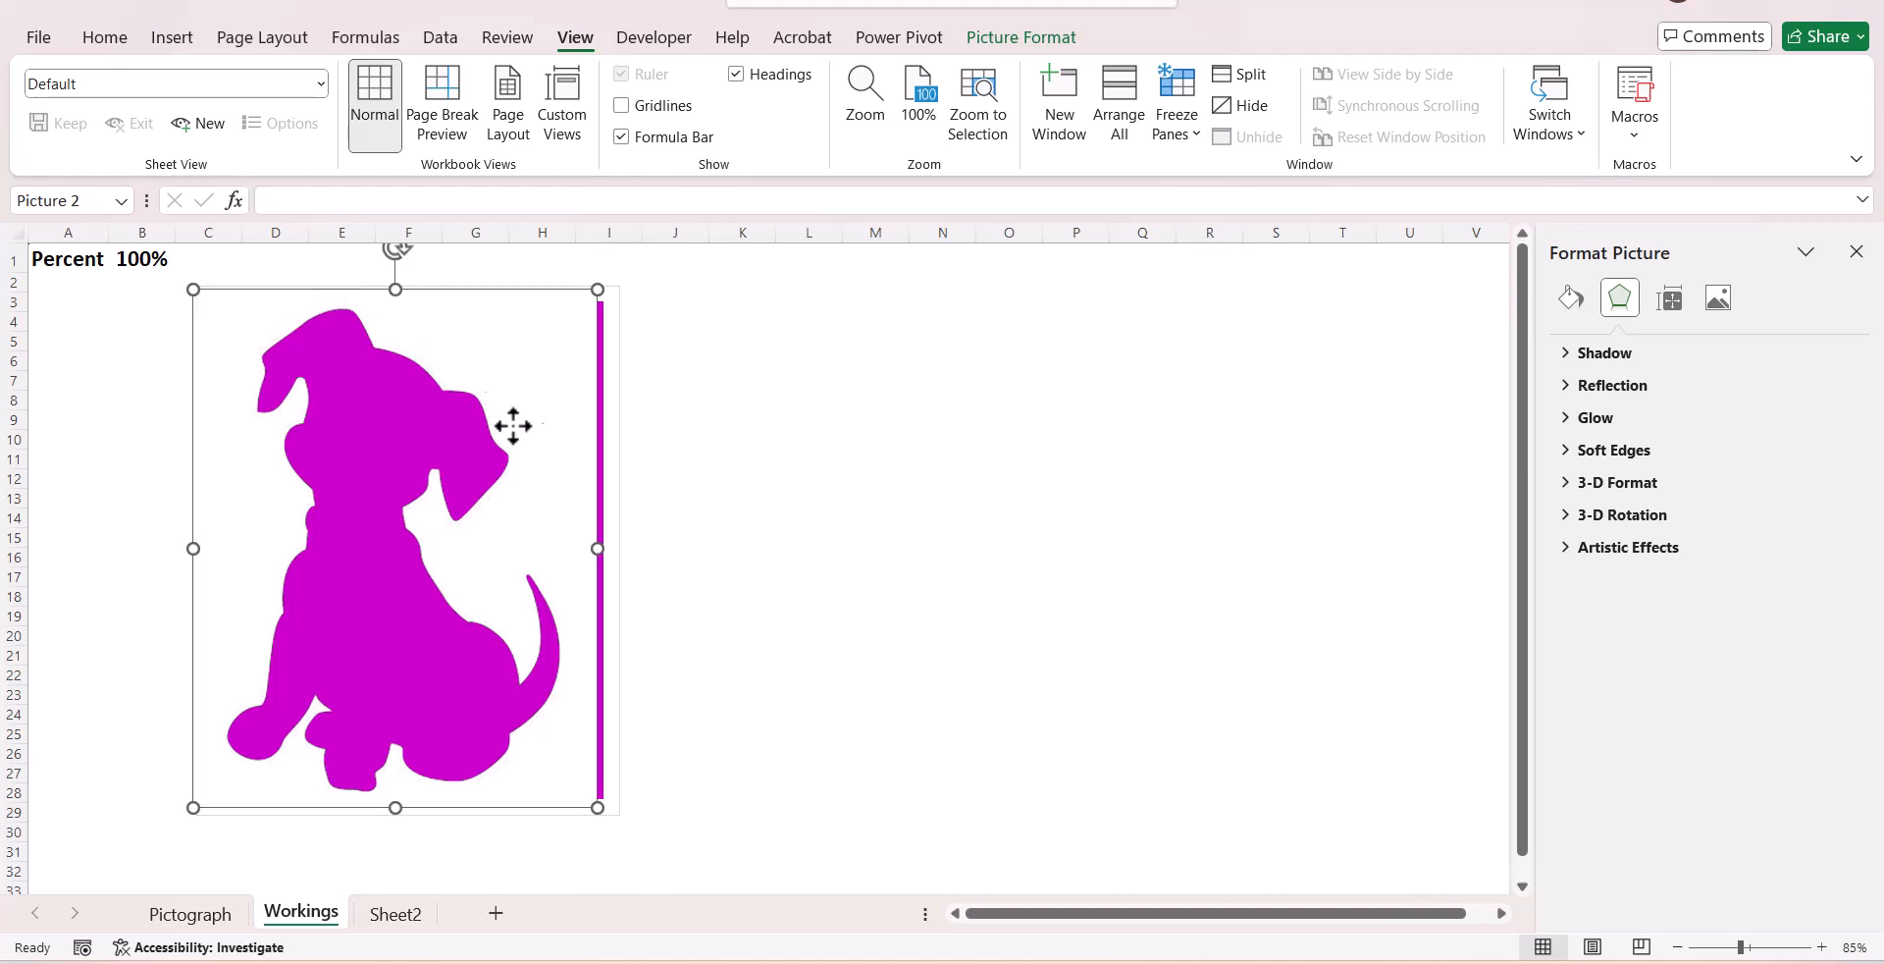
{"action": "left_click_drag", "start_coordinate": [600, 550], "coordinate": [631, 564]}
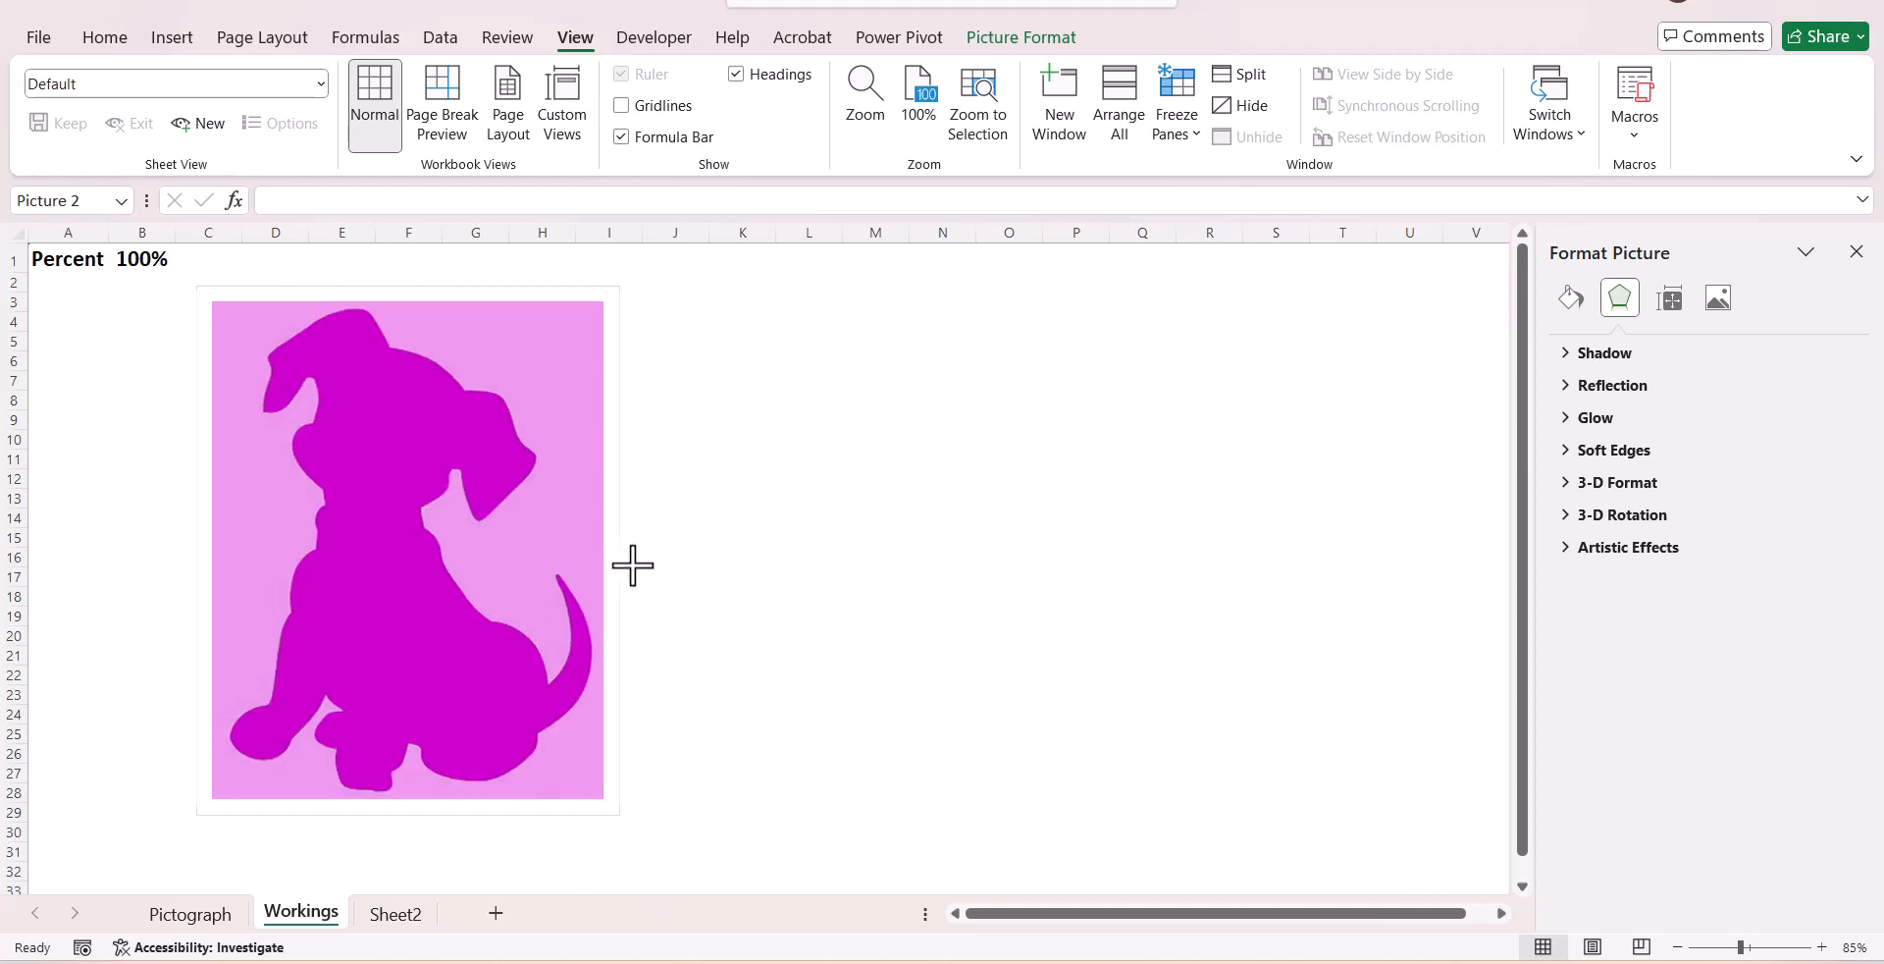
{"action": "left_click", "coordinate": [725, 514]}
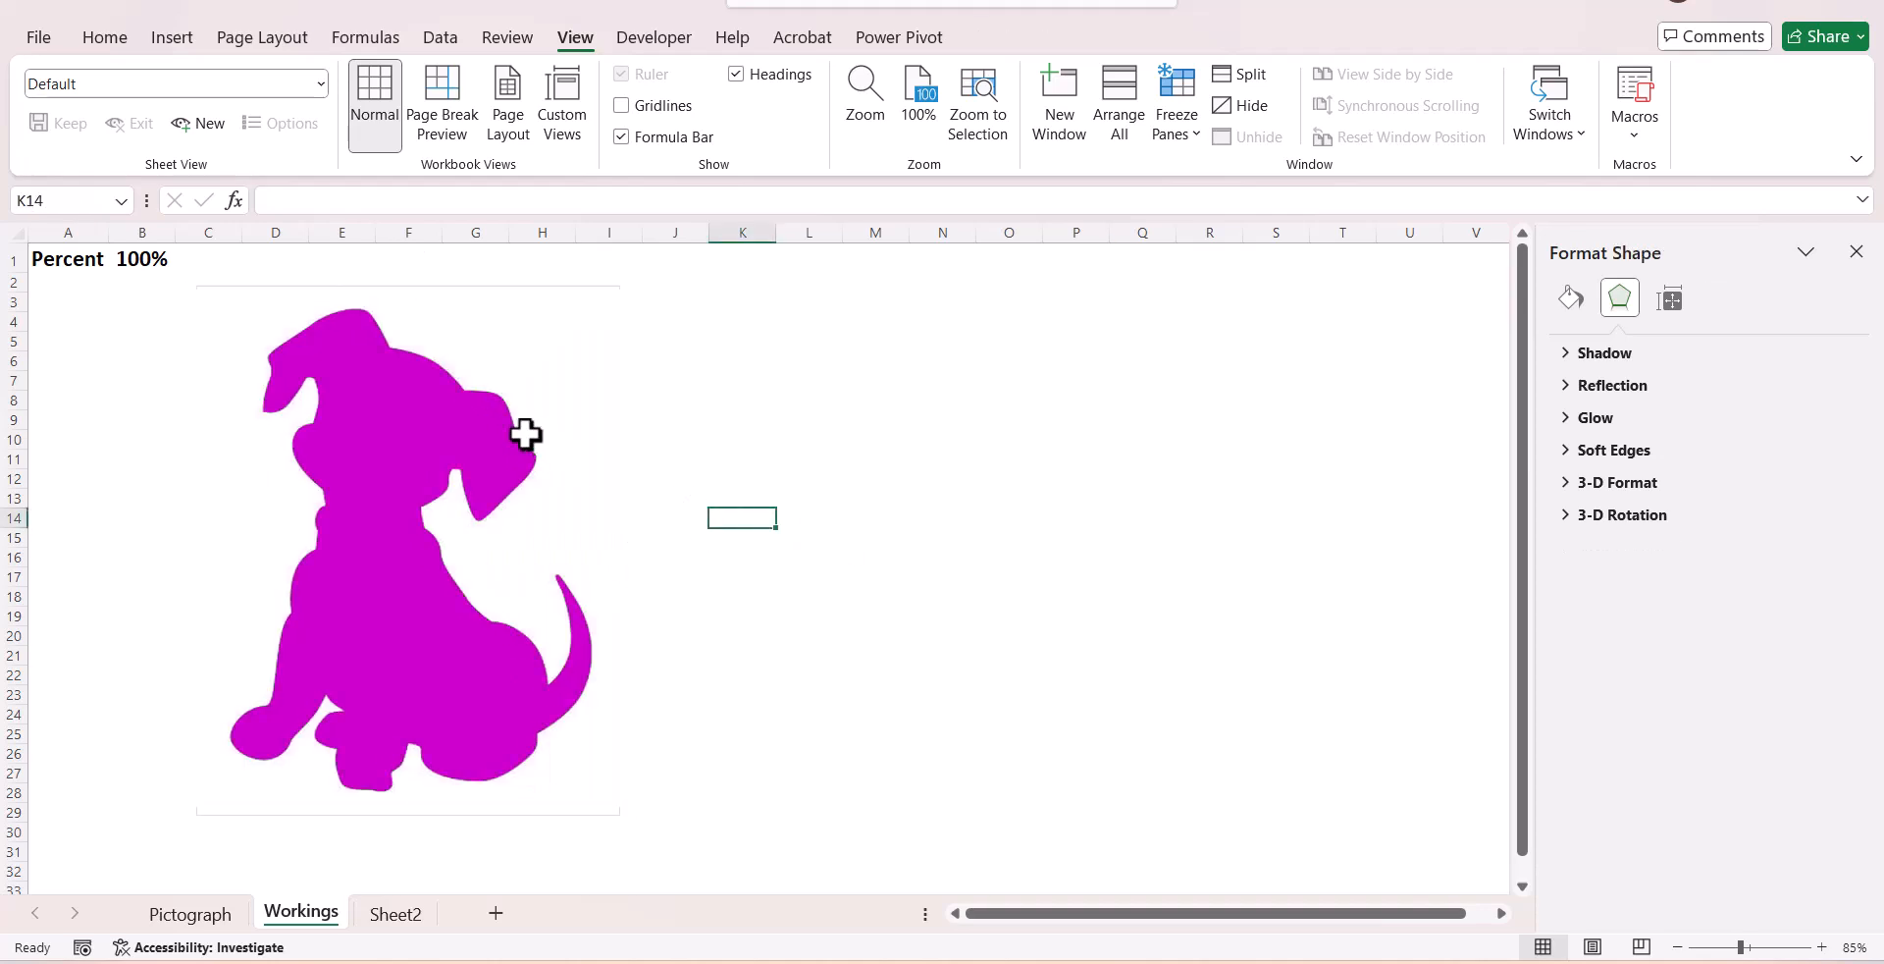
- Set the percent in cell B1 to 98% to test the fill at the dog's head
{"action": "left_click", "coordinate": [119, 255]}
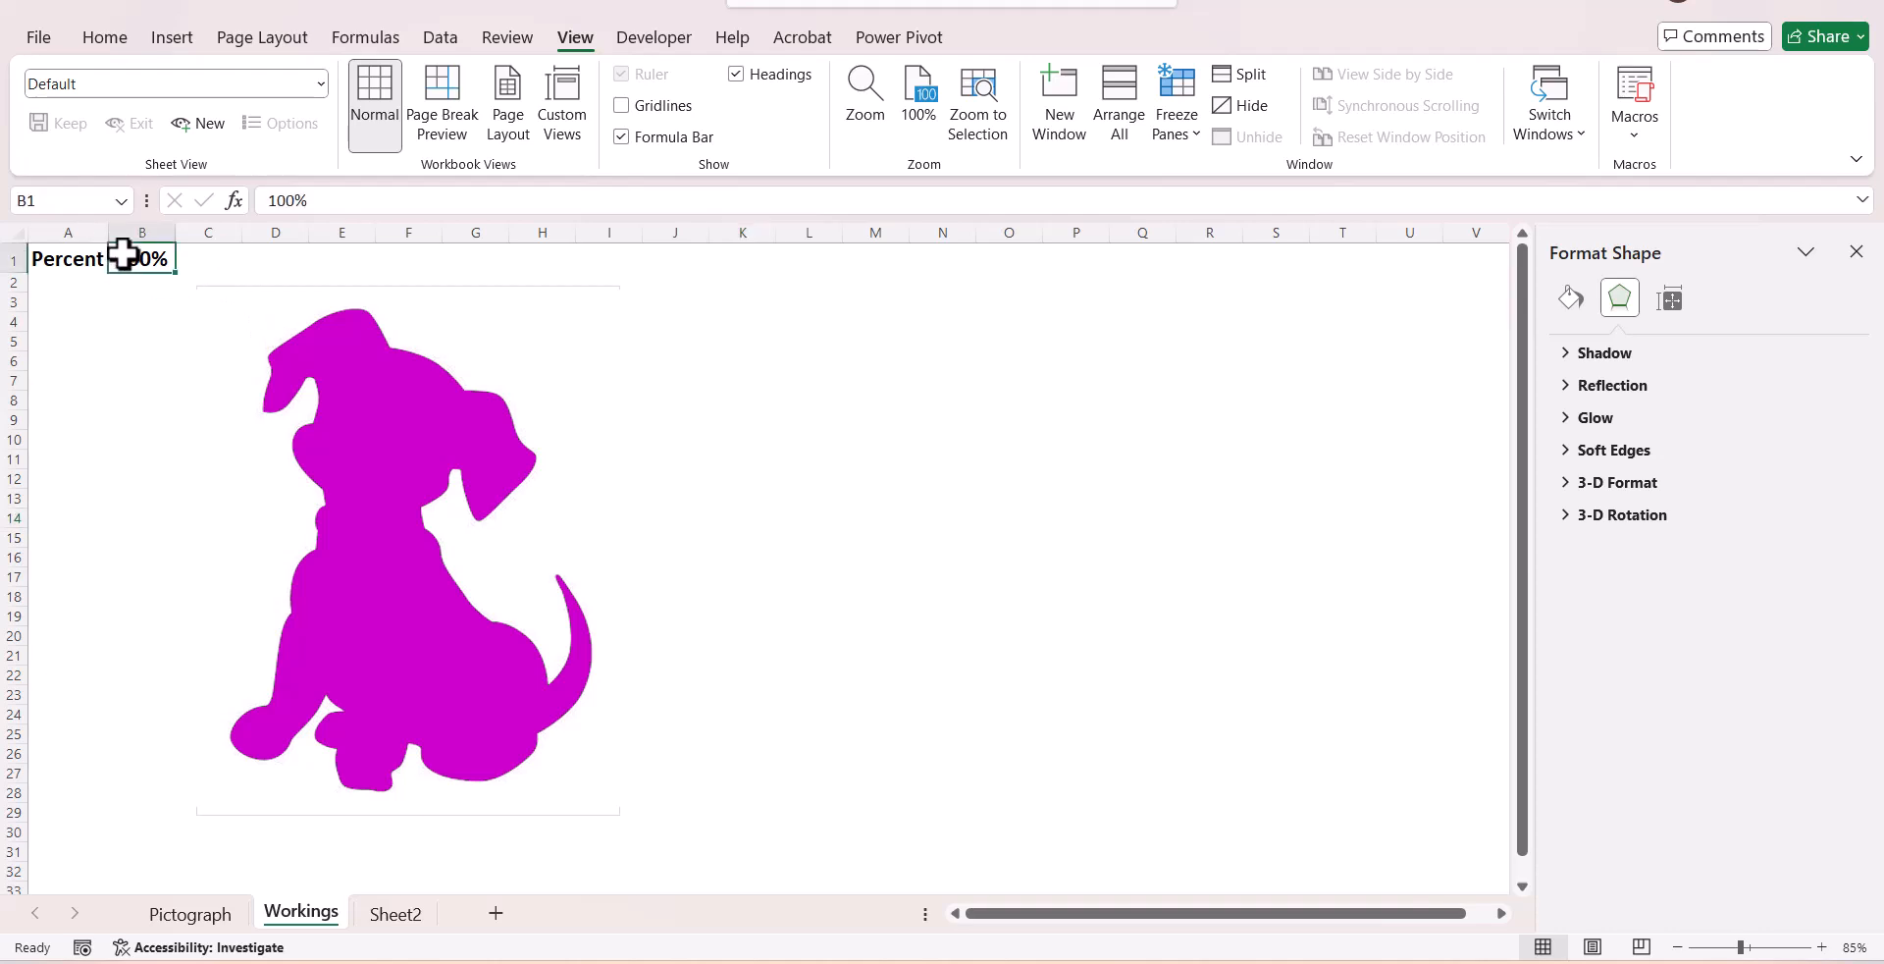
{"action": "type", "text": "98%"}
{"action": "key", "text": "Return"}
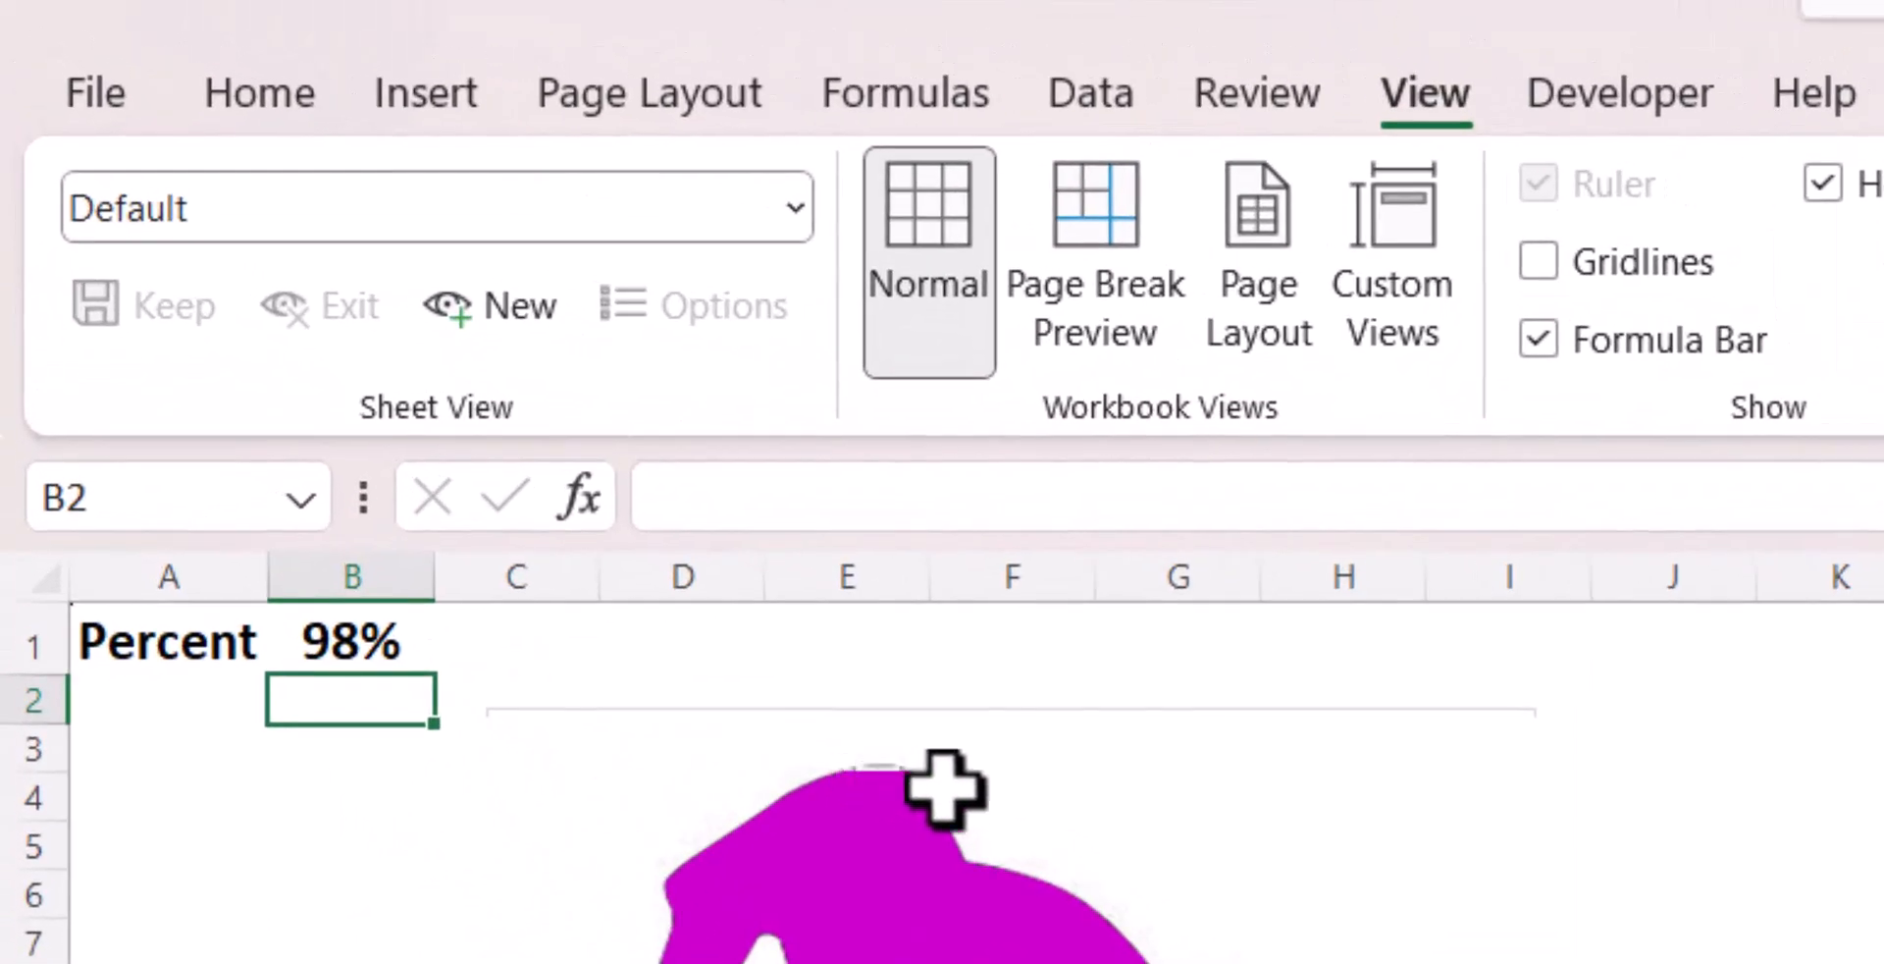
- Stretch the dog picture's top edge slightly upward to align the head outline with the full column height
{"action": "left_click", "coordinate": [1001, 723]}
{"action": "mouse_move", "coordinate": [1018, 715]}
{"action": "left_mouse_down"}
{"action": "mouse_move", "coordinate": [1043, 772]}
{"action": "mouse_move", "coordinate": [1014, 687]}
{"action": "left_mouse_up"}
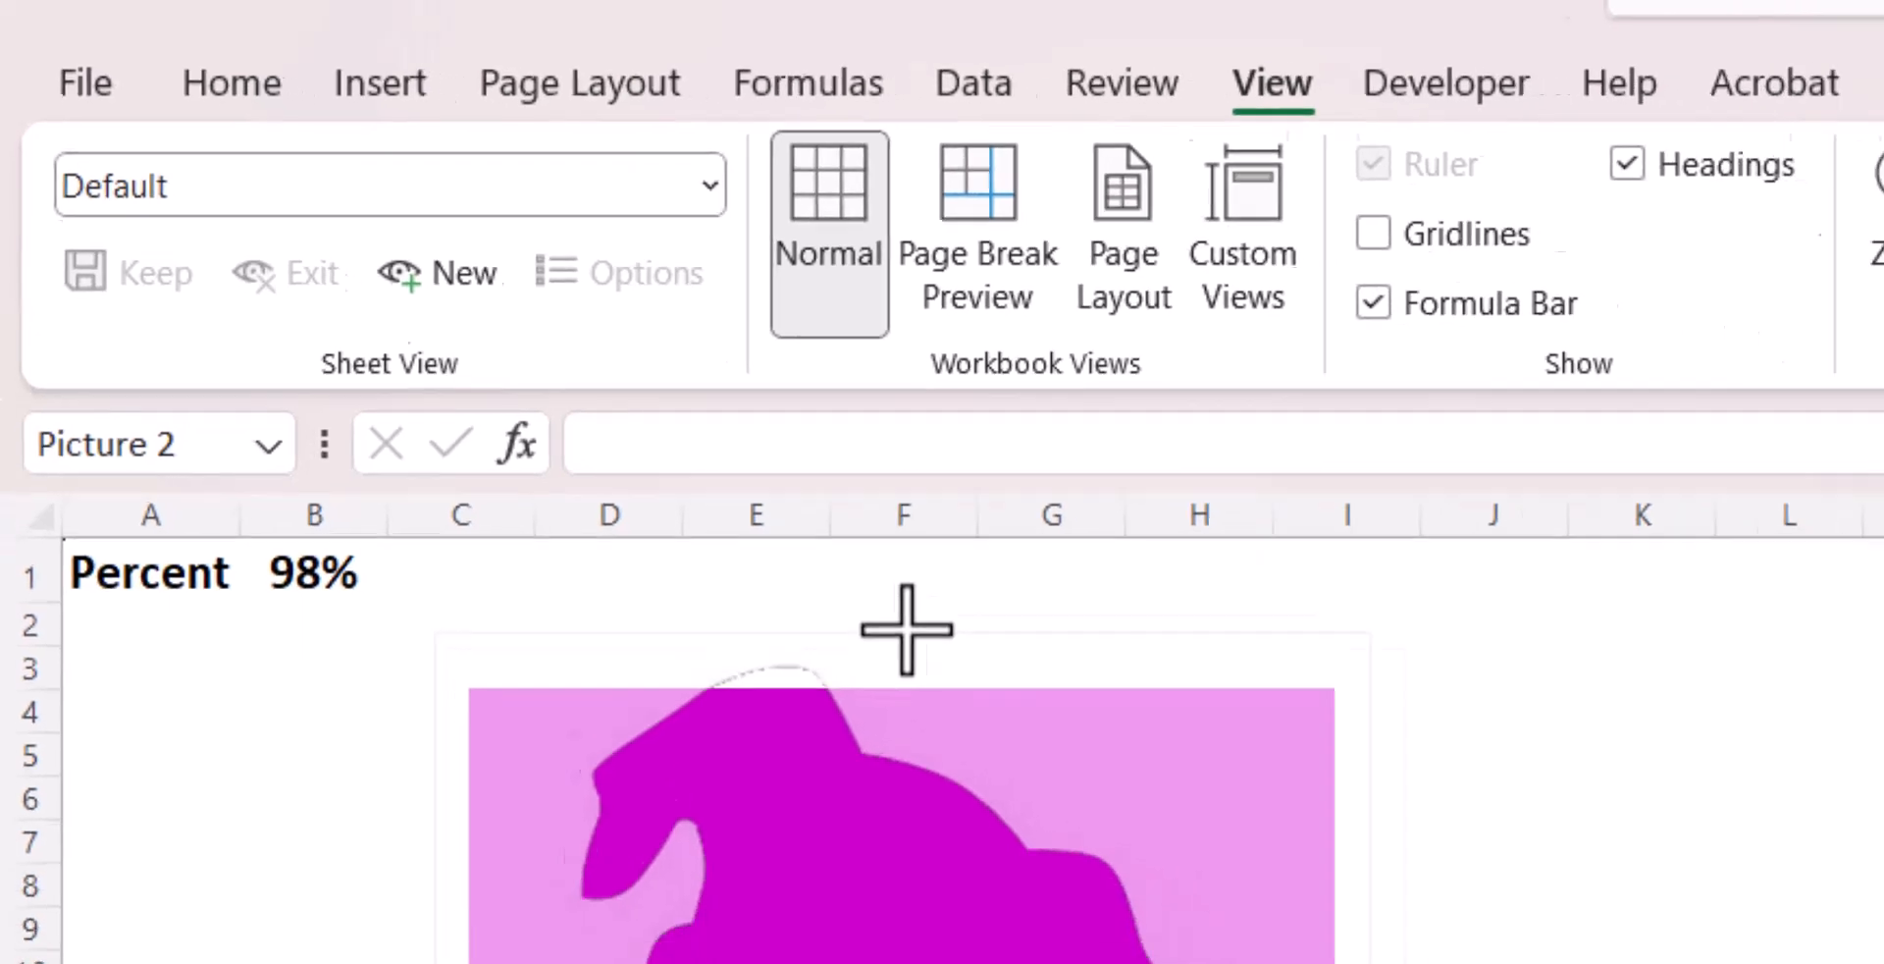
{"action": "left_click_drag", "start_coordinate": [907, 628], "coordinate": [904, 618]}
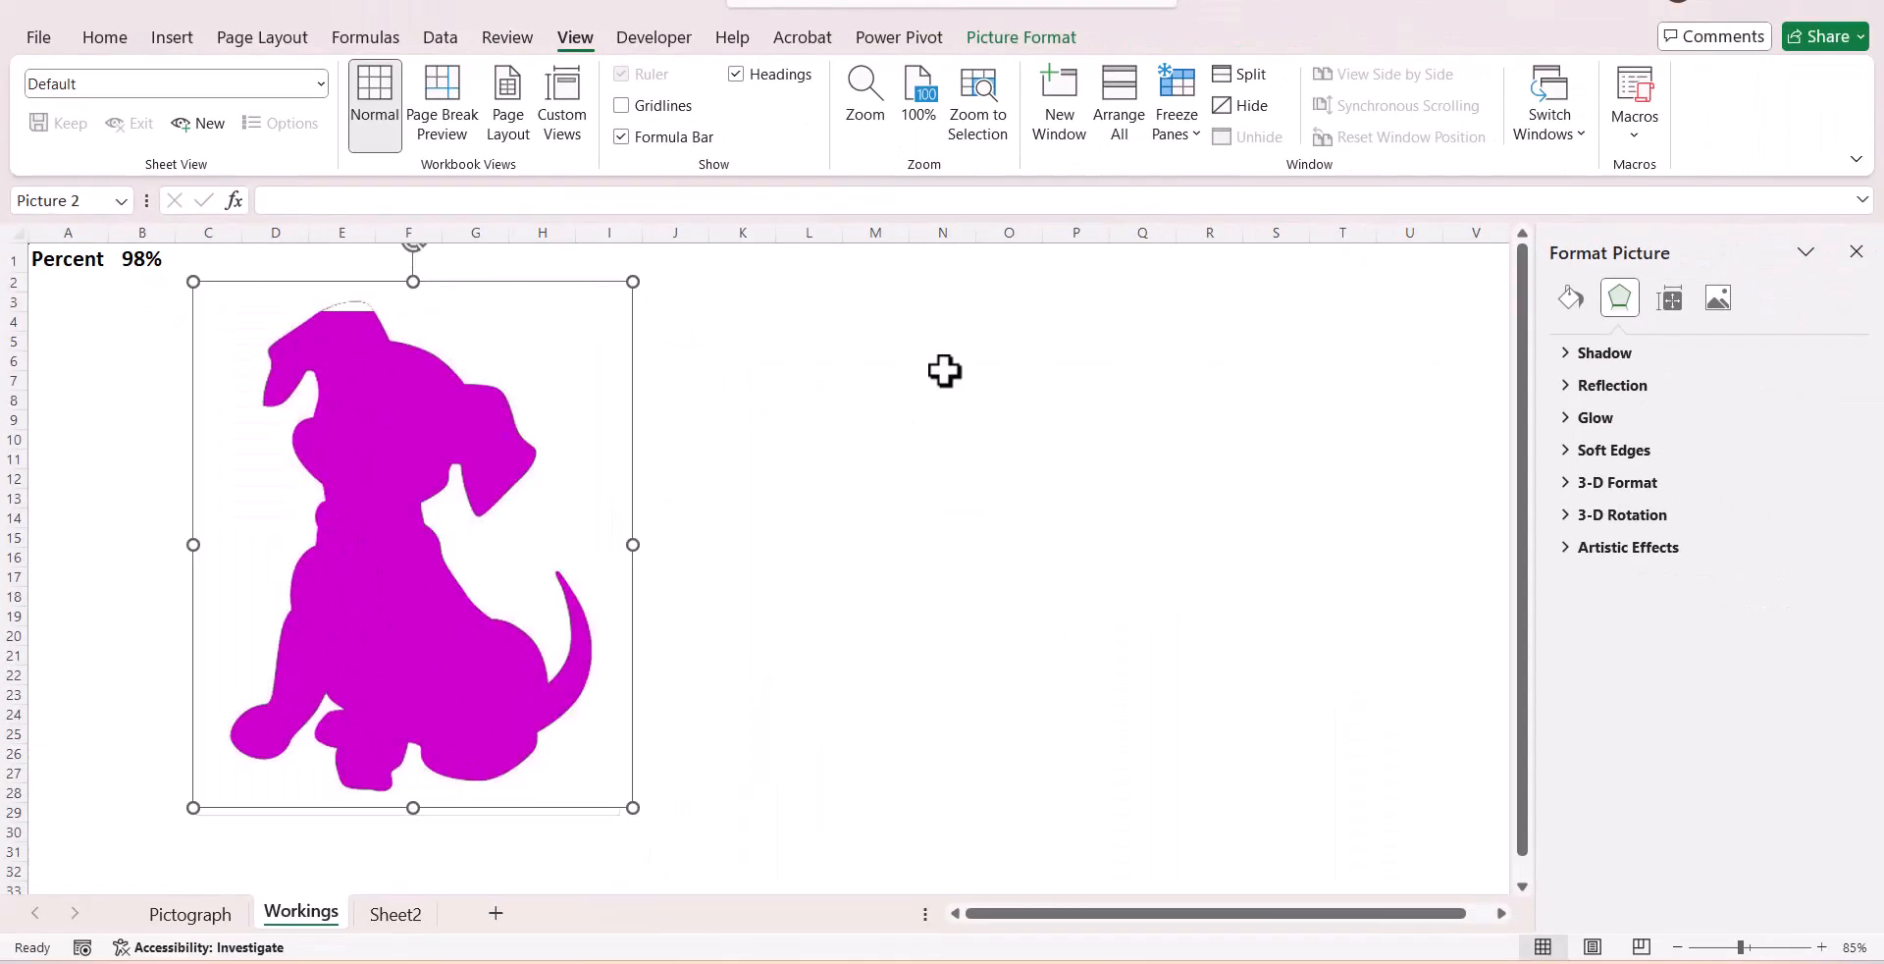
{"action": "left_click", "coordinate": [944, 370]}
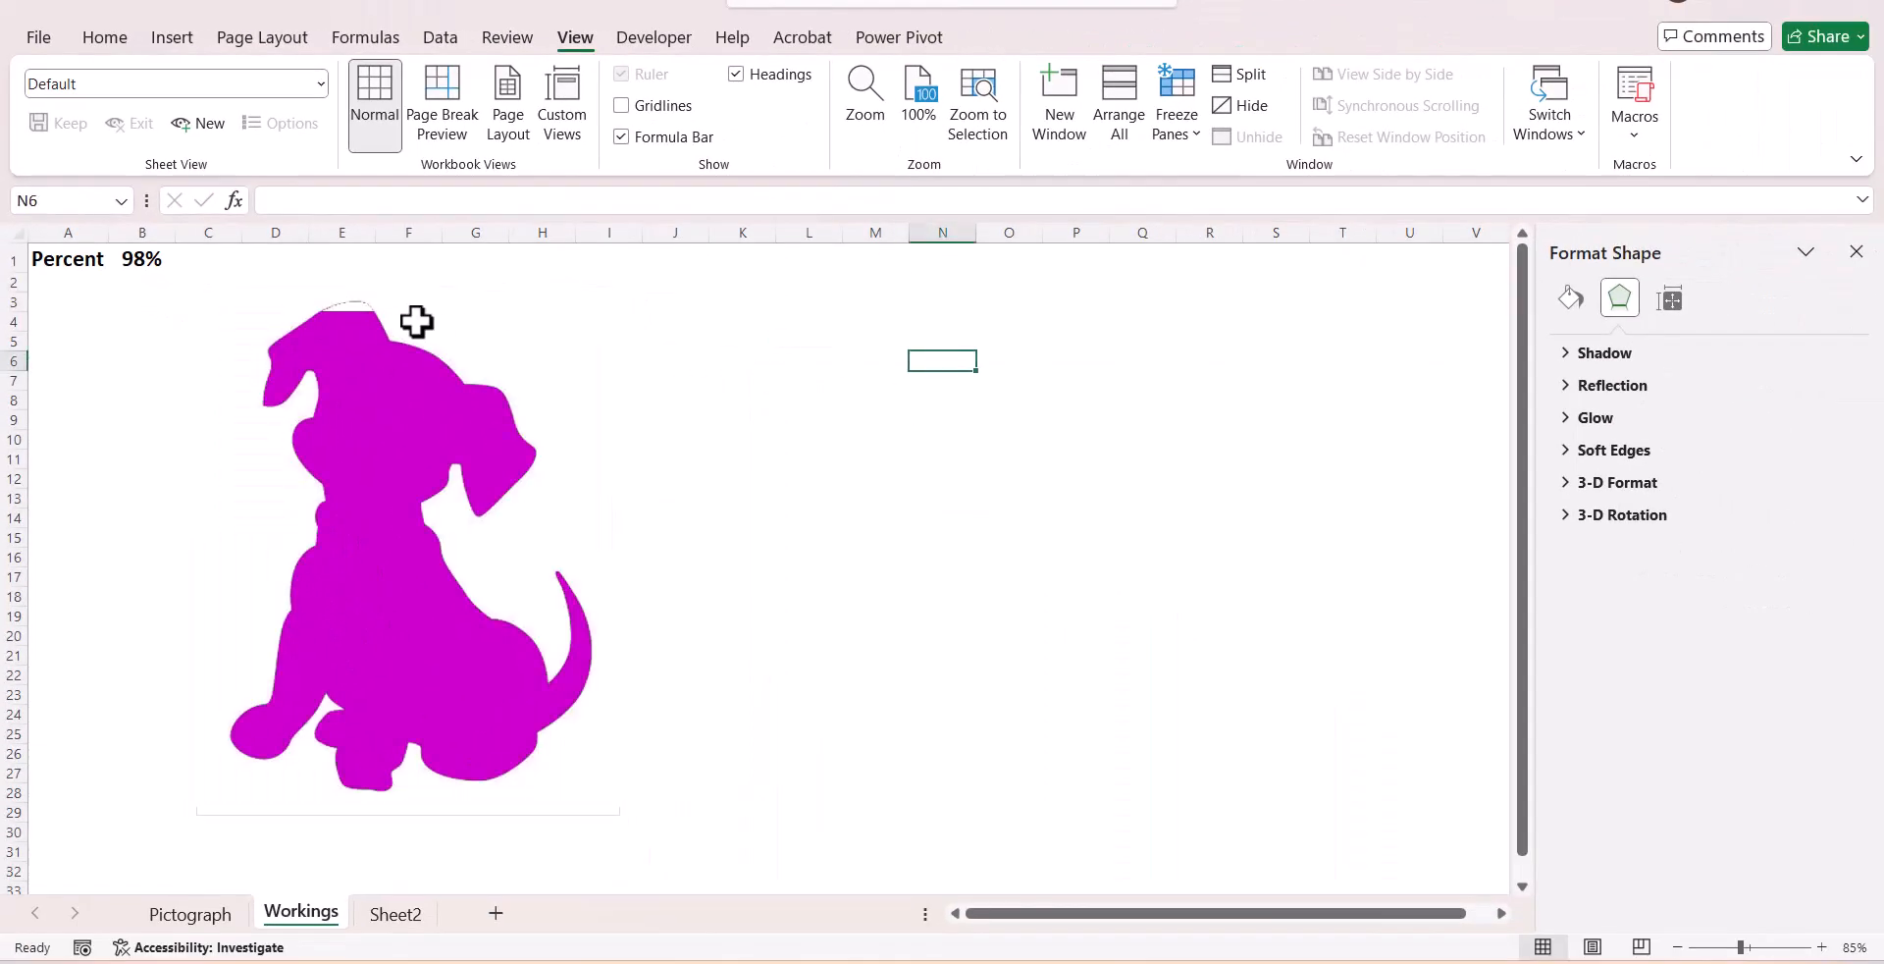
- Test the dog's fill by setting cell B1 to 100% and back to 98%
{"action": "left_click", "coordinate": [145, 261]}
{"action": "double_click", "coordinate": [142, 261]}
{"action": "type", "text": "100"}
{"action": "key", "text": "Return"}
{"action": "left_click", "coordinate": [144, 261]}
{"action": "type", "text": "98"}
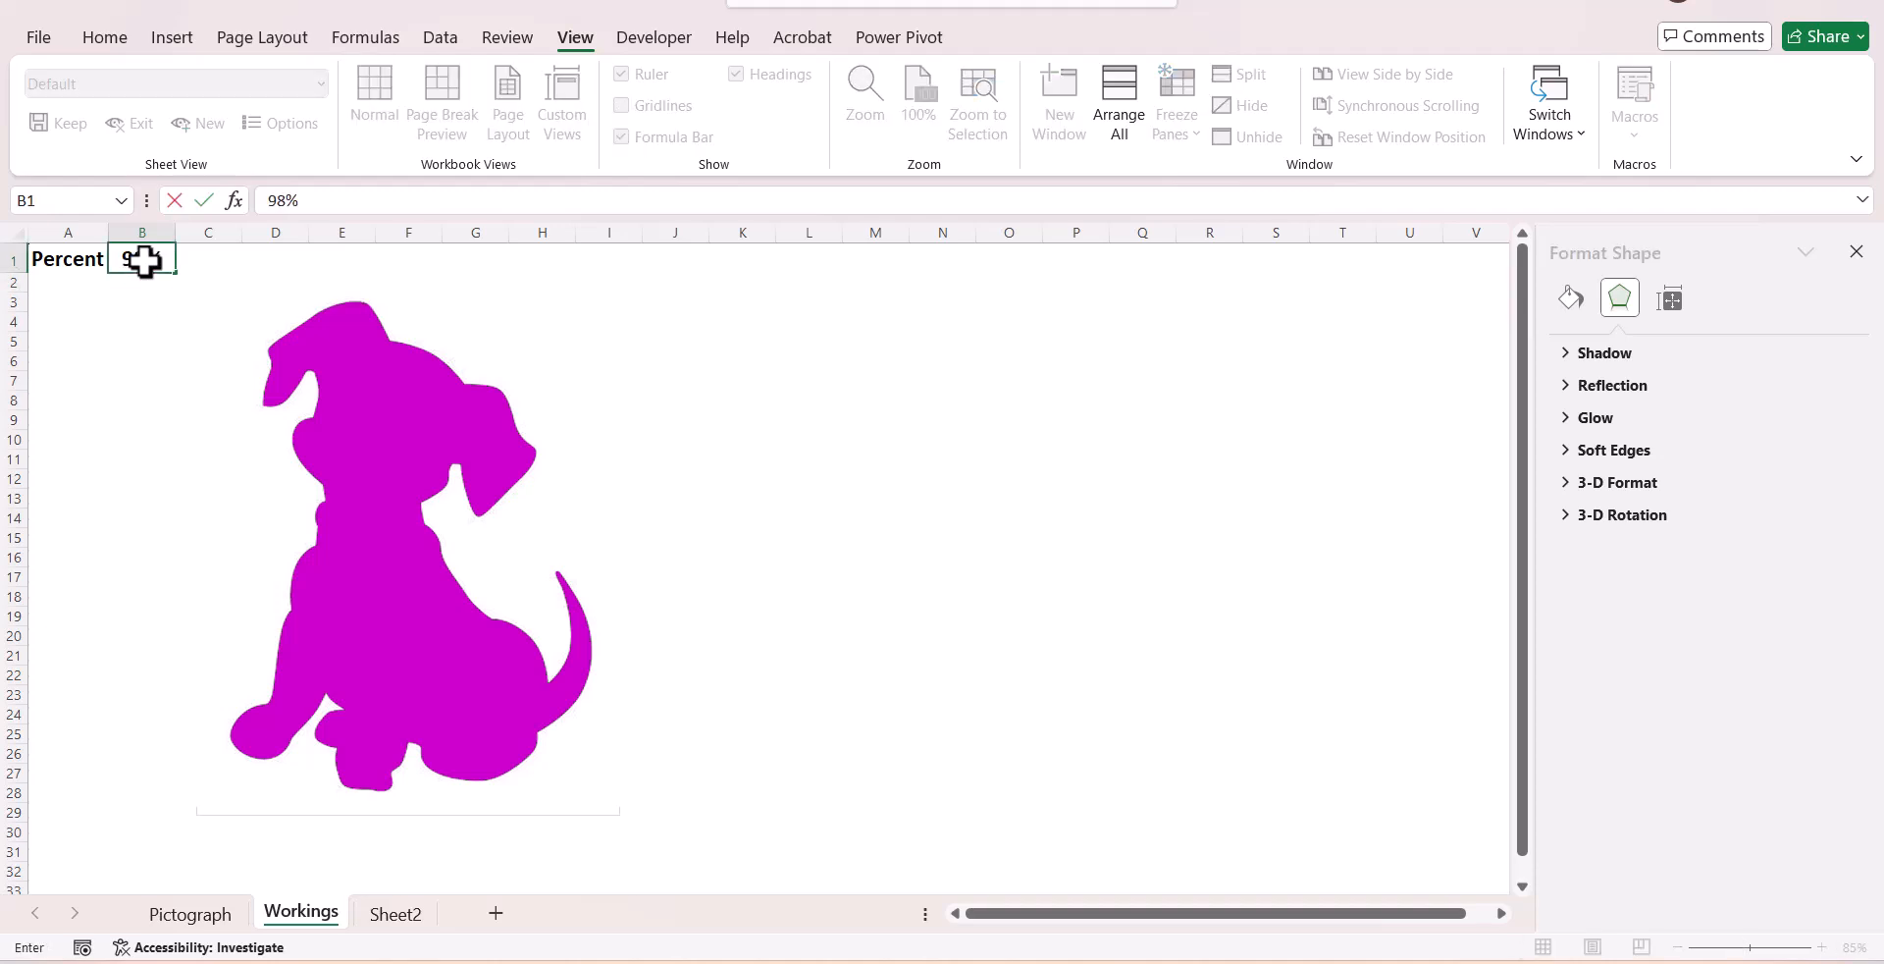
{"action": "key", "text": "Return"}
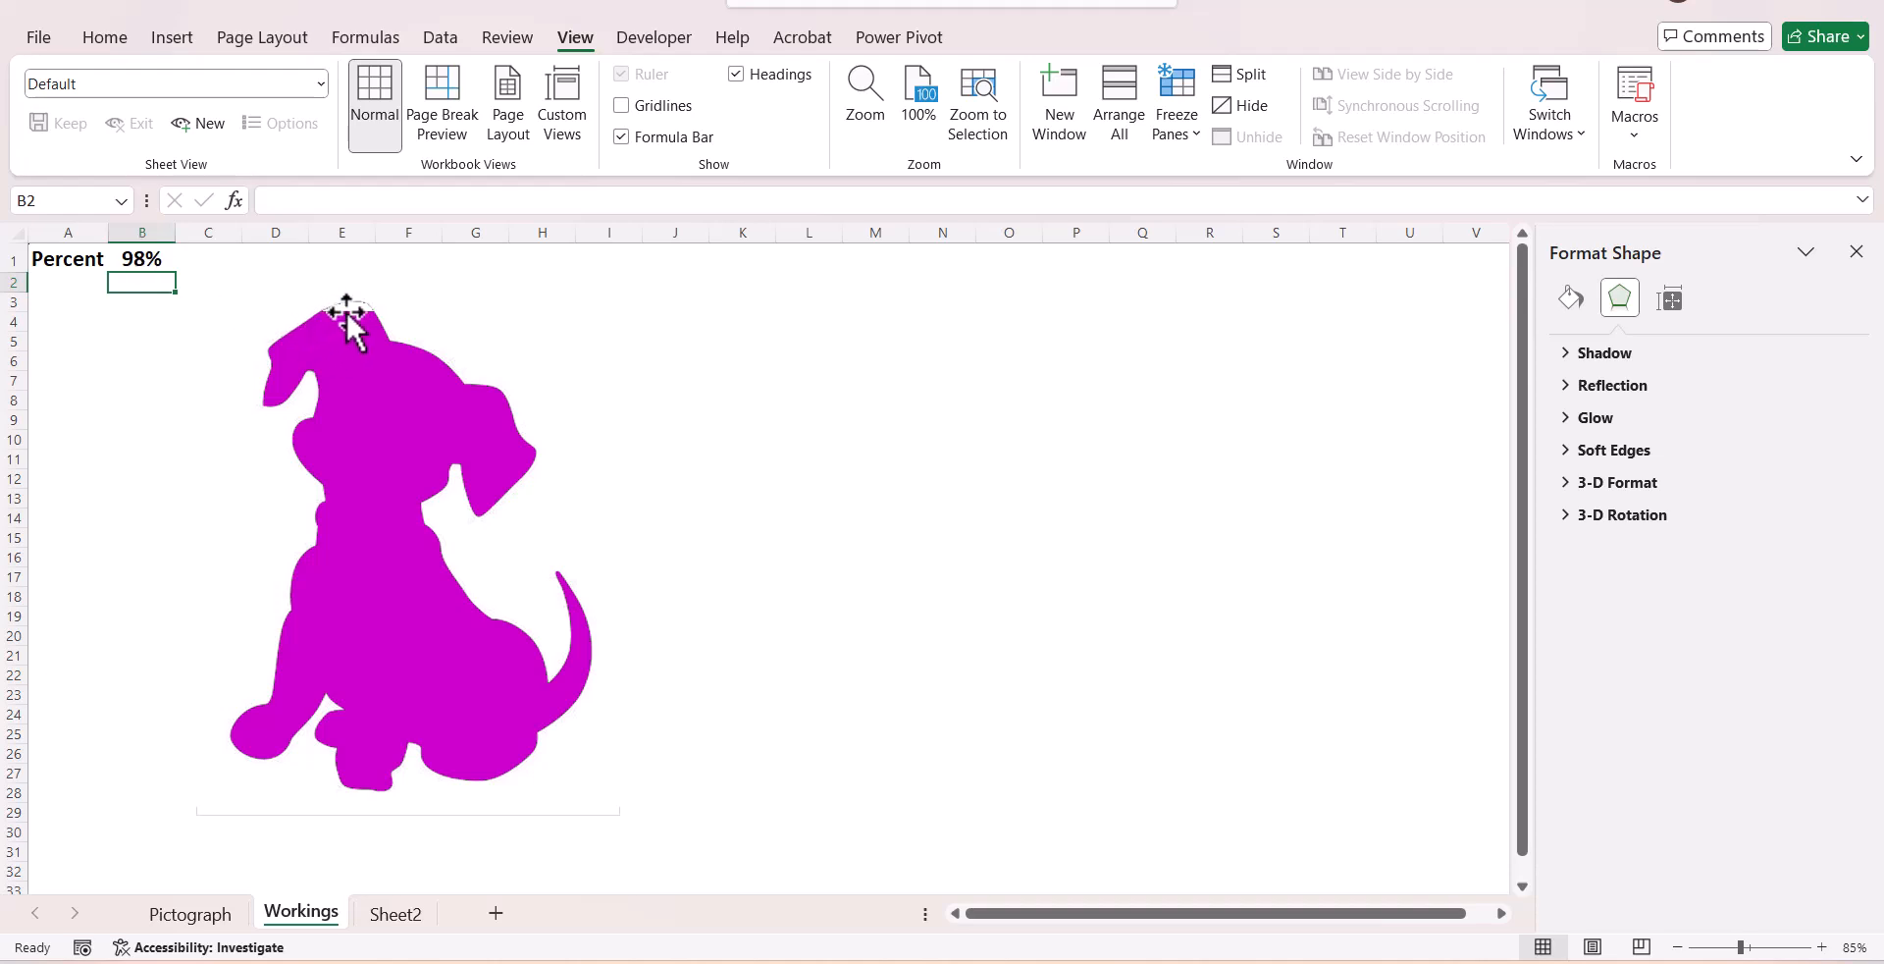
- Test the pictograph with 45% in cell B1 and restore the percent to 98%
{"action": "left_click", "coordinate": [147, 258]}
{"action": "type", "text": "45"}
{"action": "key", "text": "Return"}
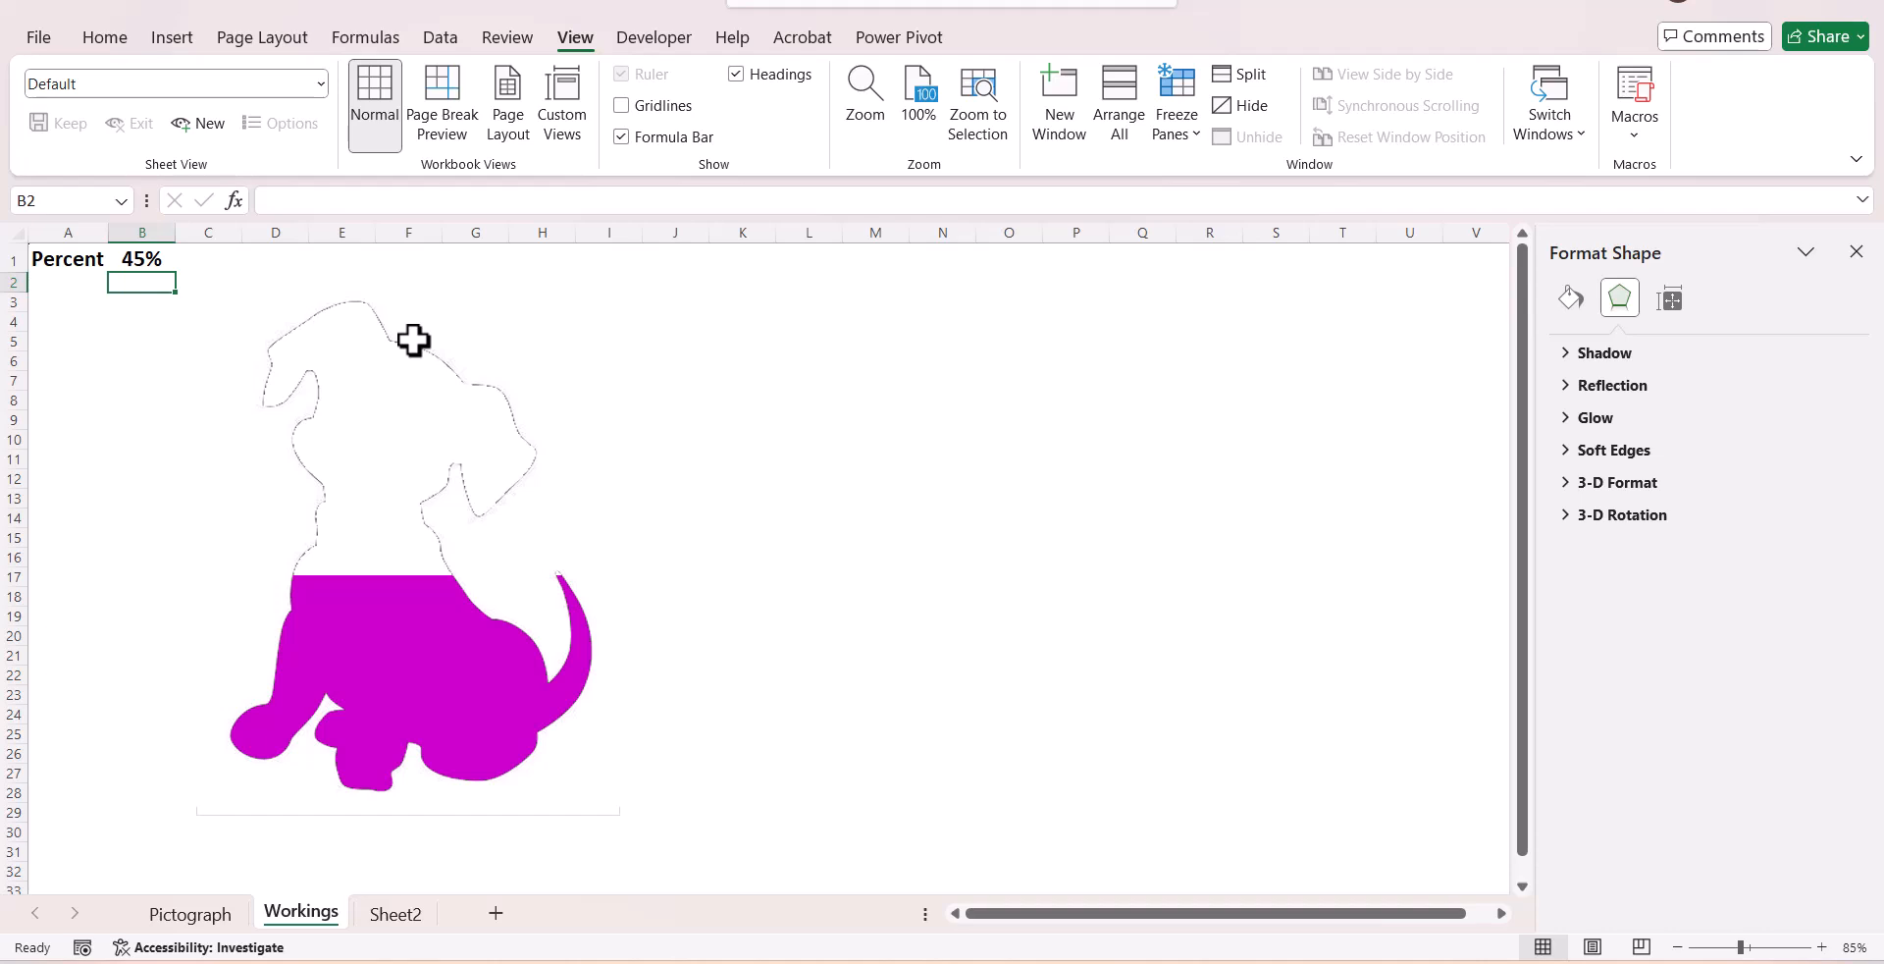
{"action": "left_click", "coordinate": [149, 255]}
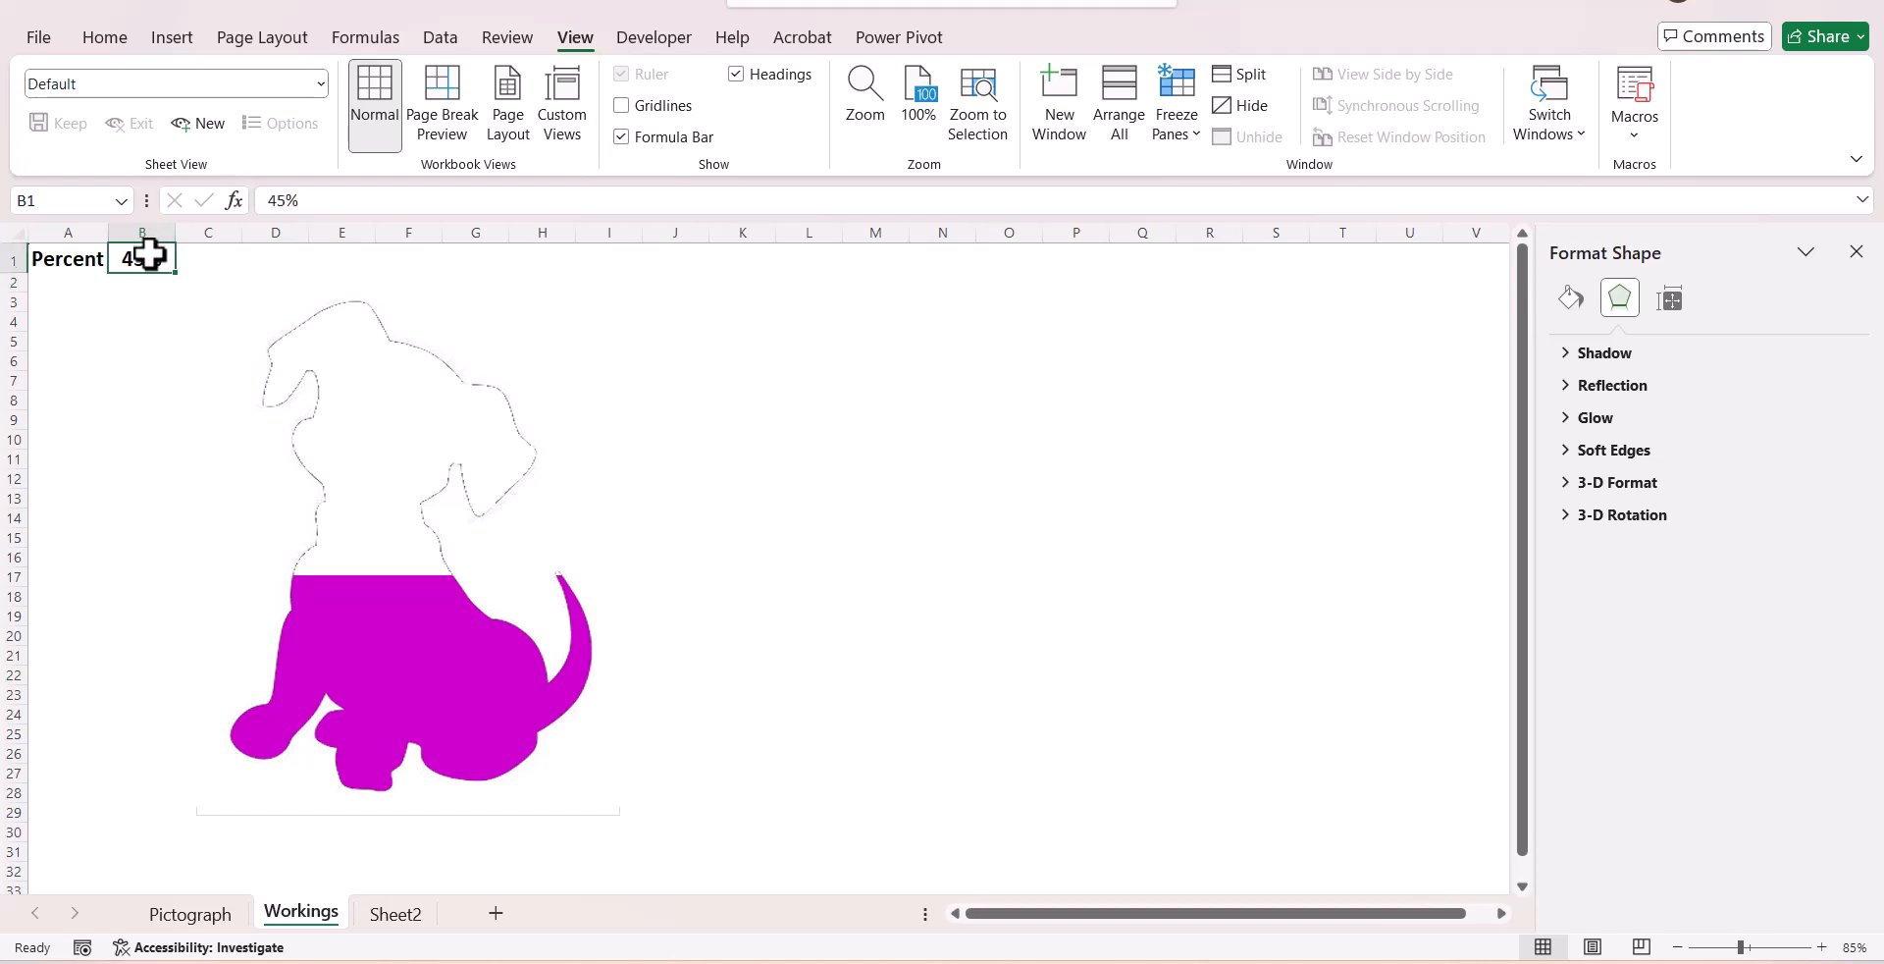
{"action": "type", "text": "98%"}
{"action": "key", "text": "Return"}
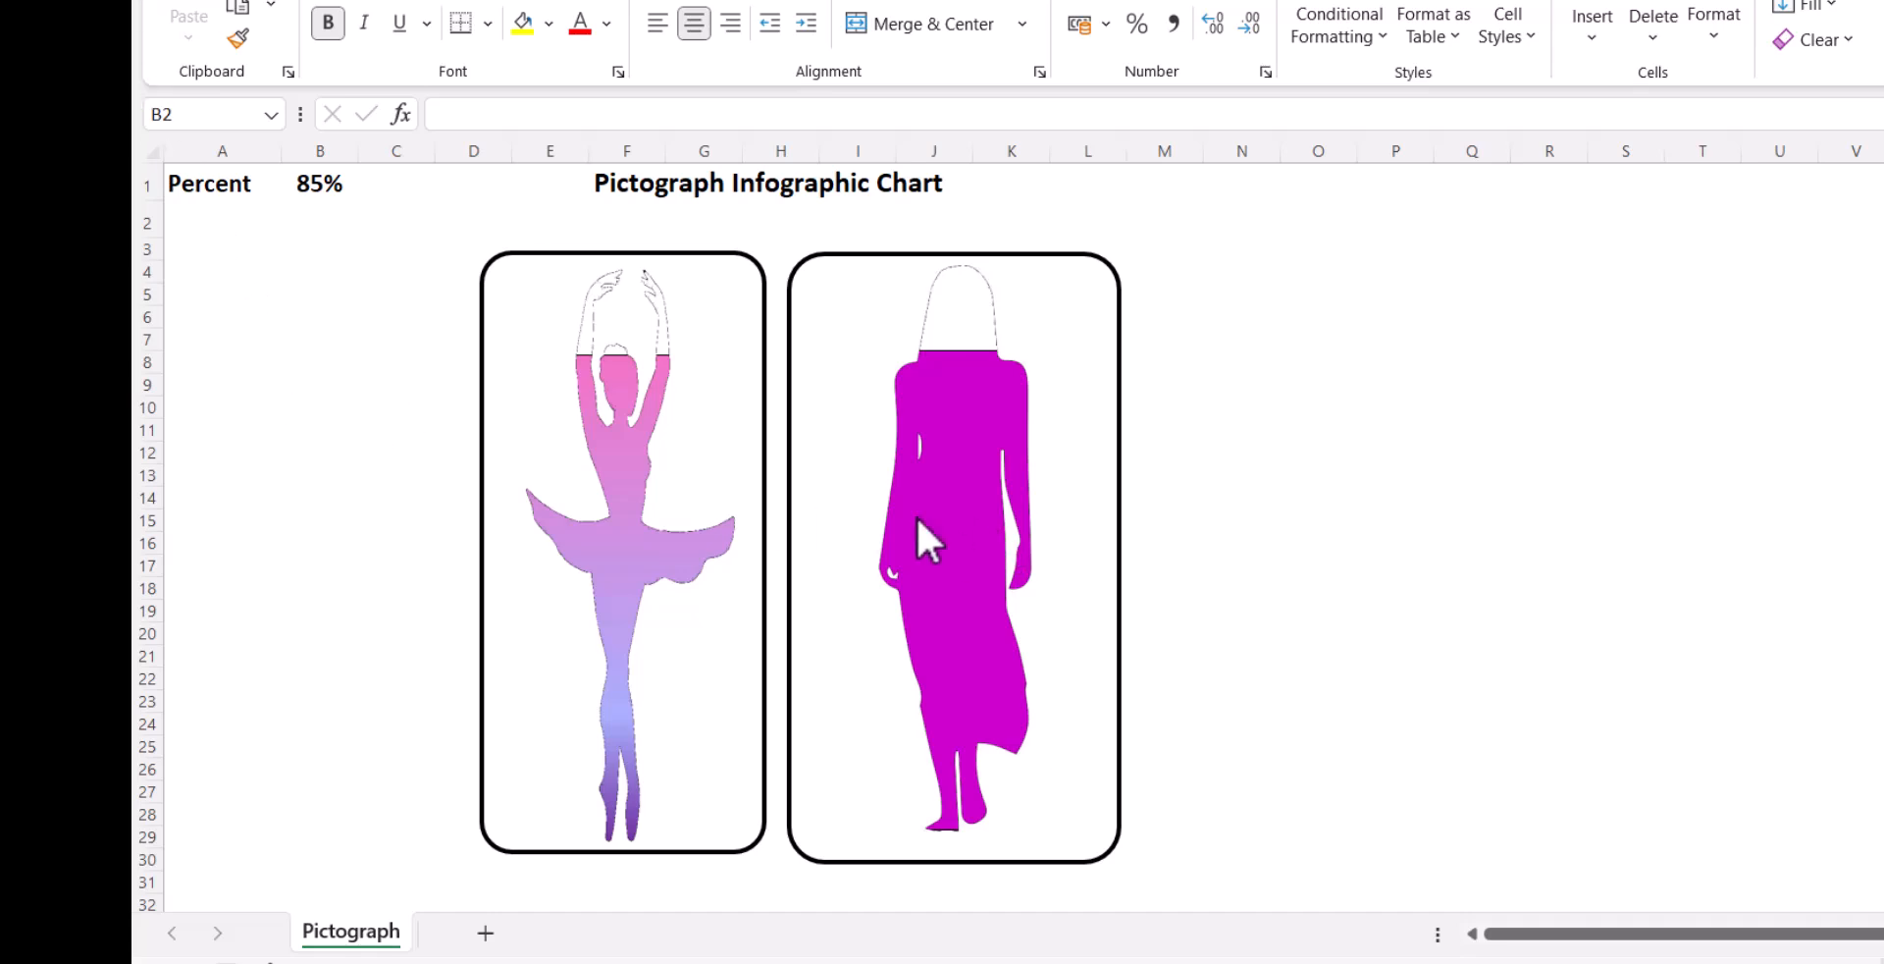
- On the finished Pictograph sheet, test the percent in cell B1 with 45% and set it to 100%
{"action": "left_click", "coordinate": [293, 184]}
{"action": "type", "text": "45"}
{"action": "key", "text": "Return"}
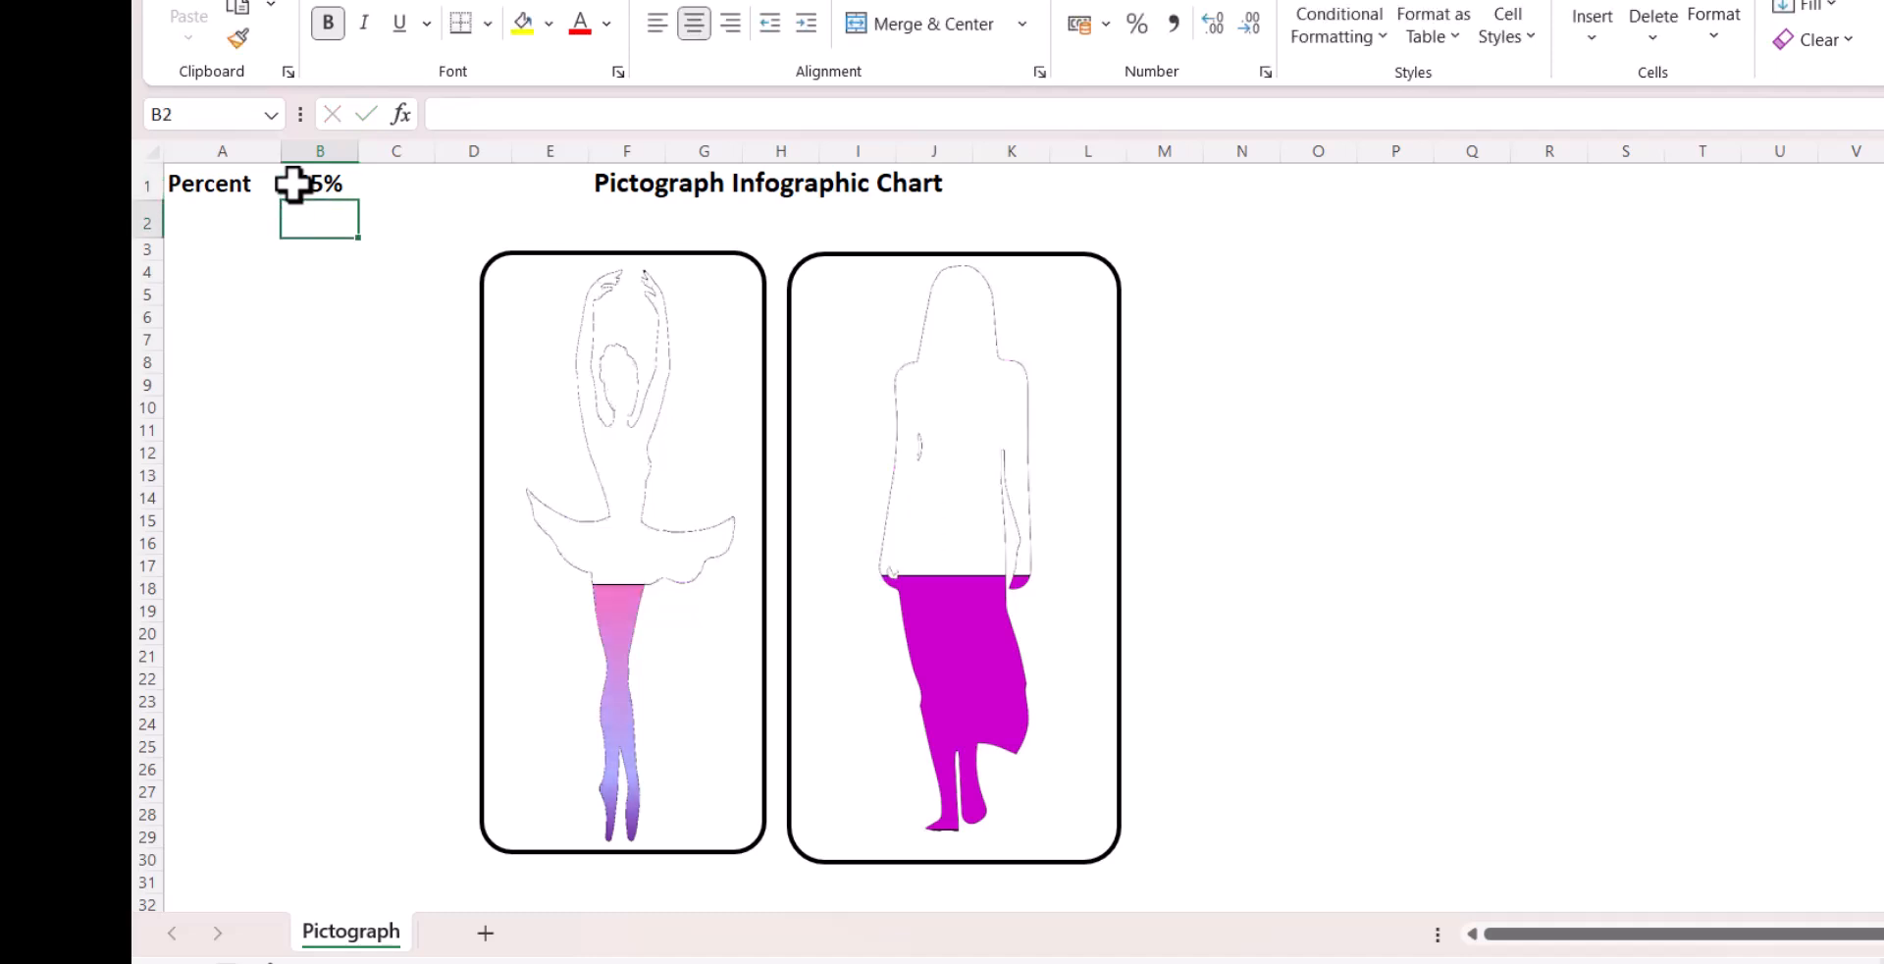
{"action": "left_click", "coordinate": [292, 184]}
{"action": "type", "text": "100"}
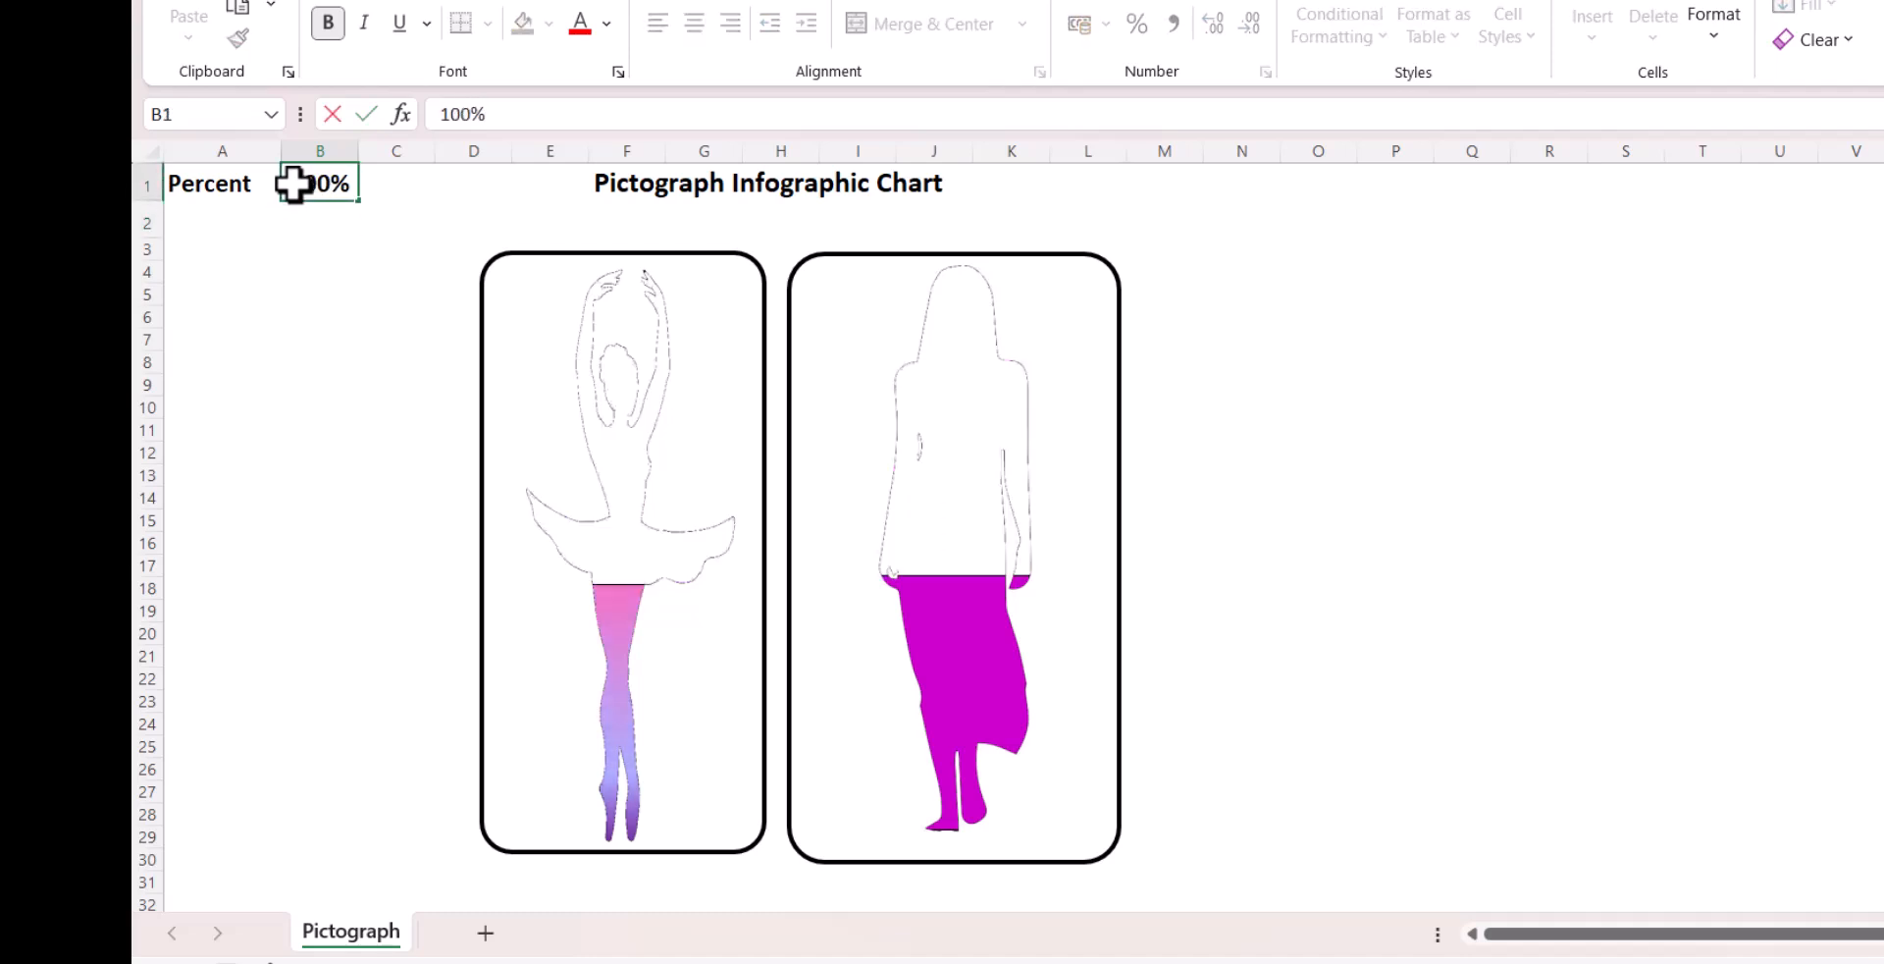
{"action": "key", "text": "Return"}
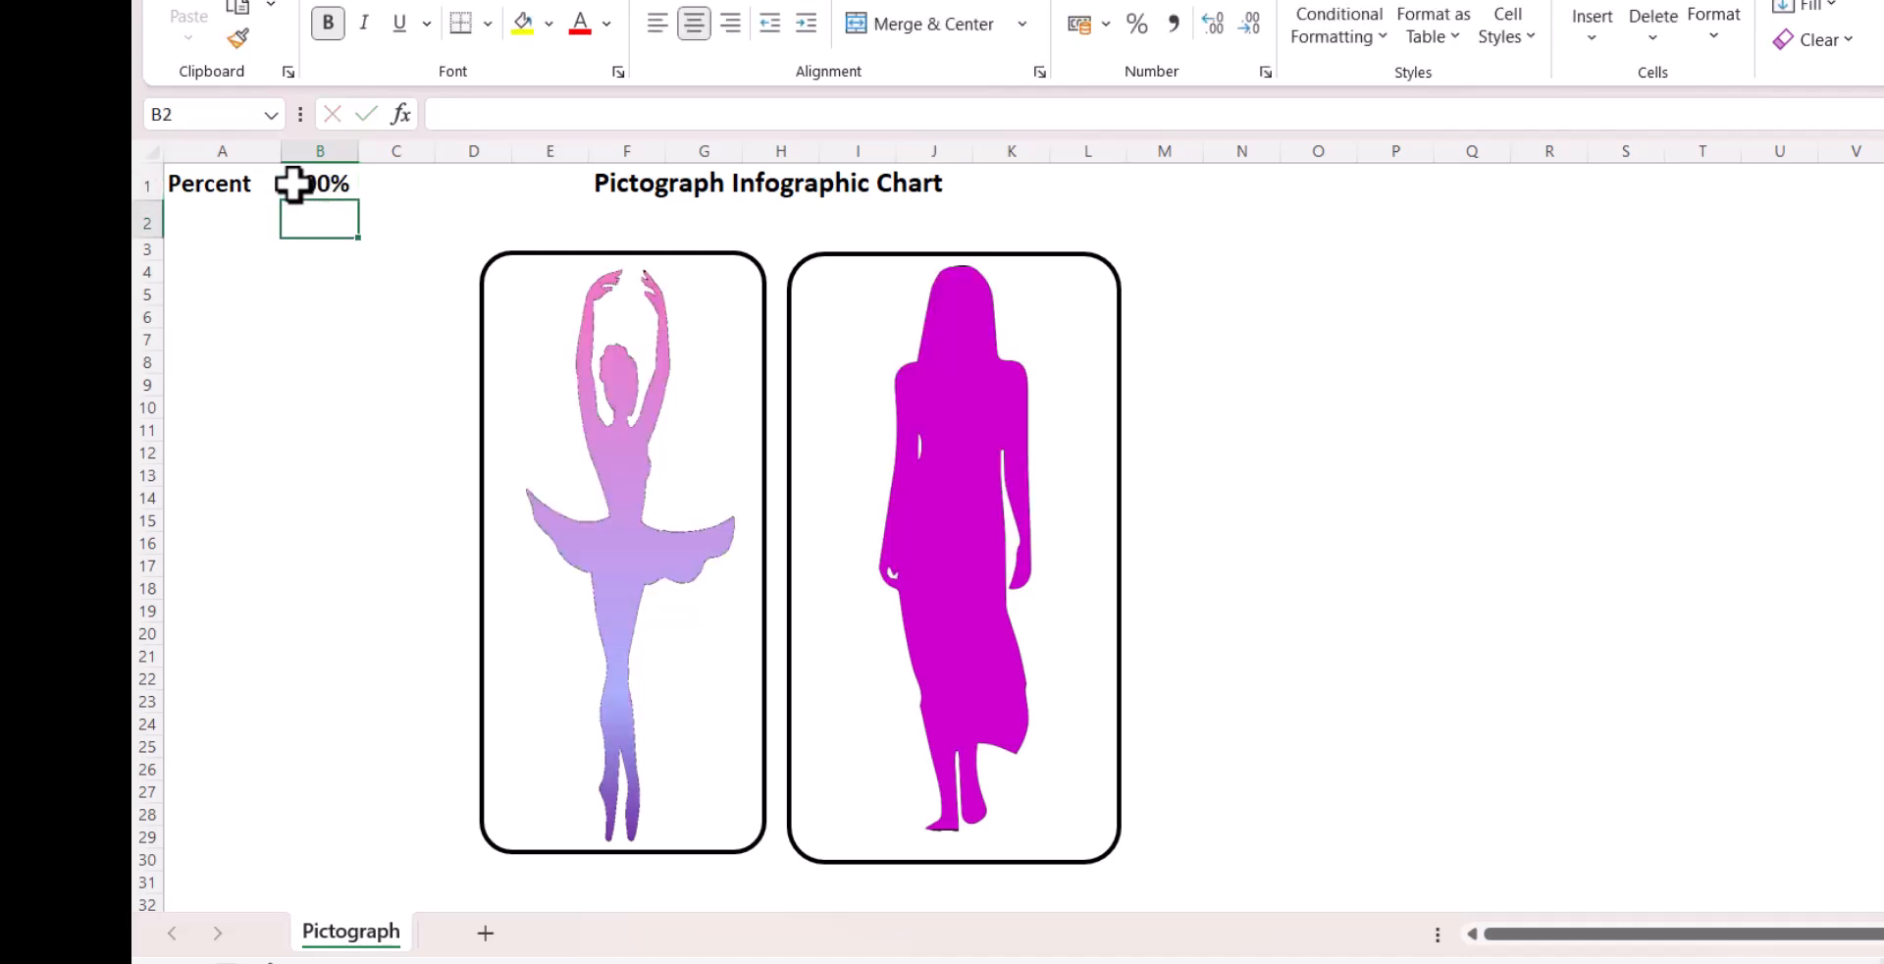